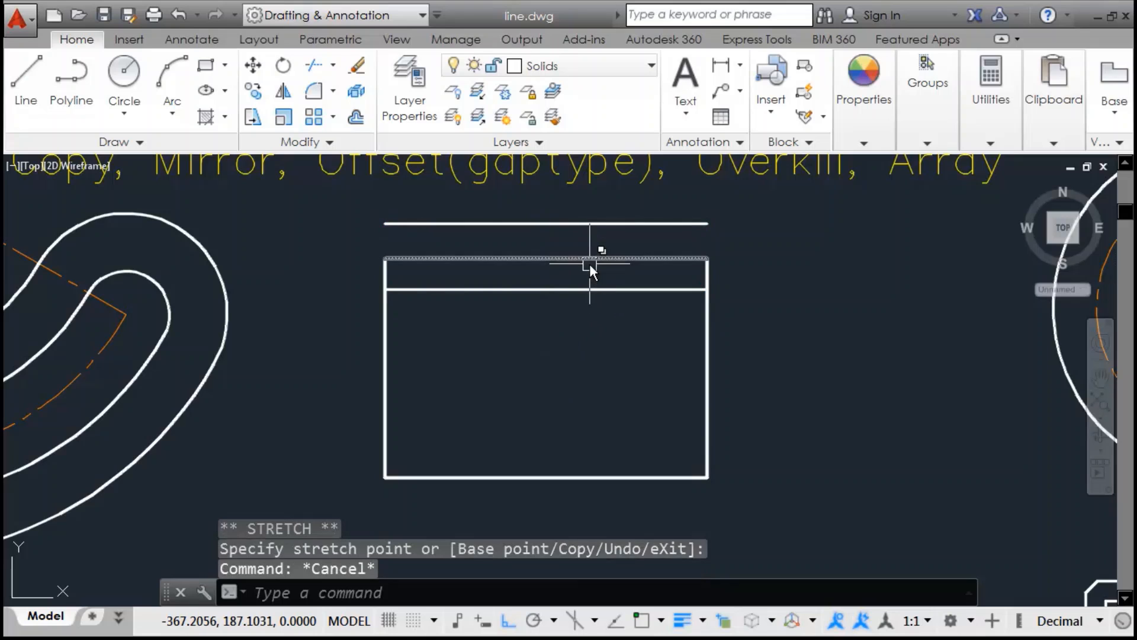
# Move two of the stacked lines on the rectangle's top edge down inside the rectangle by their midpoints, the first by about 26
pyautogui.click(588, 260)
pyautogui.click(545, 258)
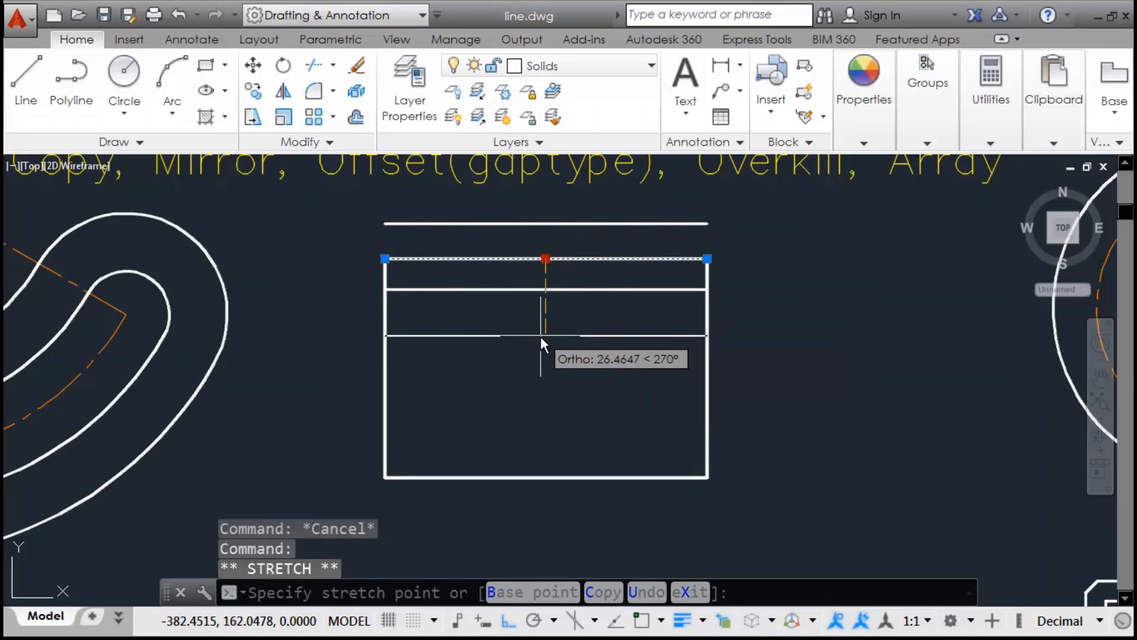
pyautogui.click(543, 335)
pyautogui.press('Escape')
pyautogui.click(591, 259)
pyautogui.click(545, 259)
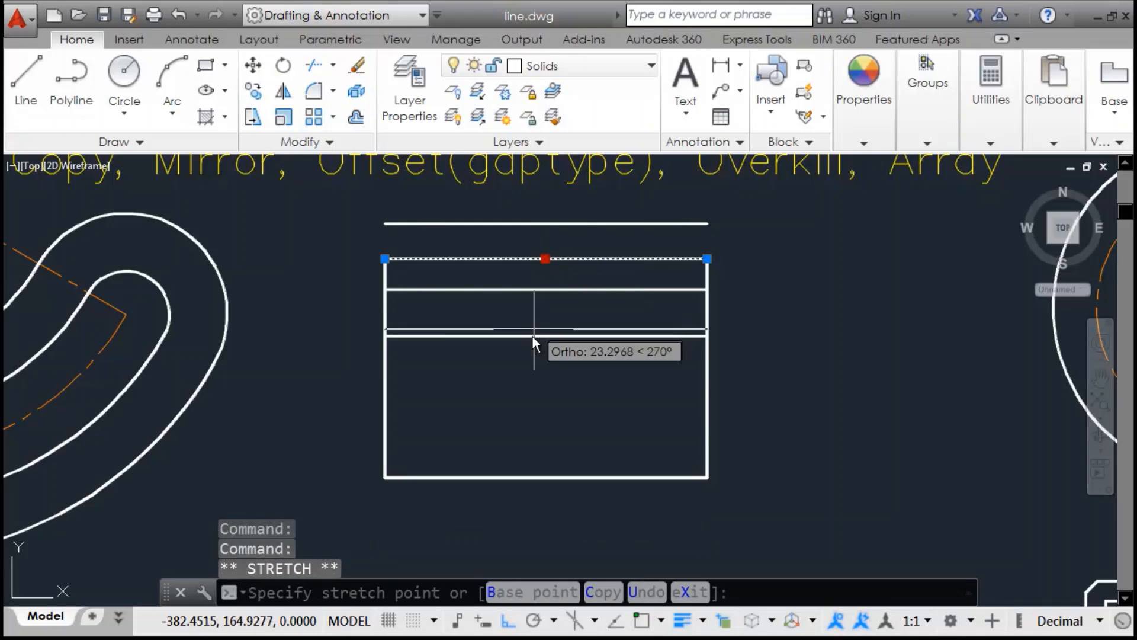
pyautogui.click(536, 370)
pyautogui.press('Escape')
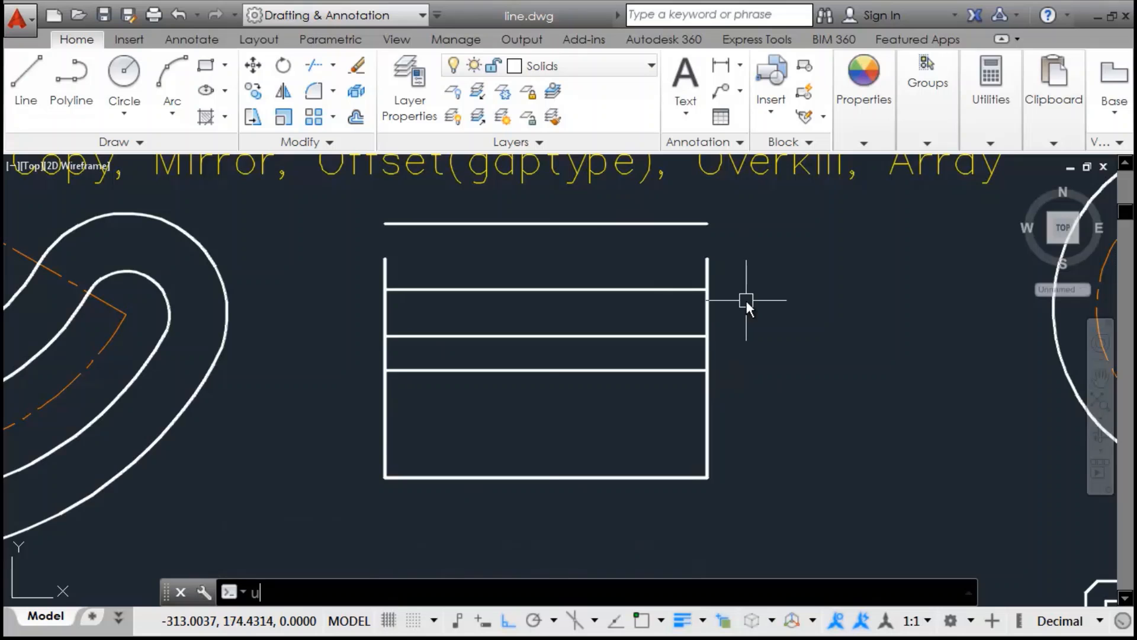
# Undo the last four grip moves of the lines lifted off the rectangle's top edge
pyautogui.write('U')
pyautogui.press('Return')
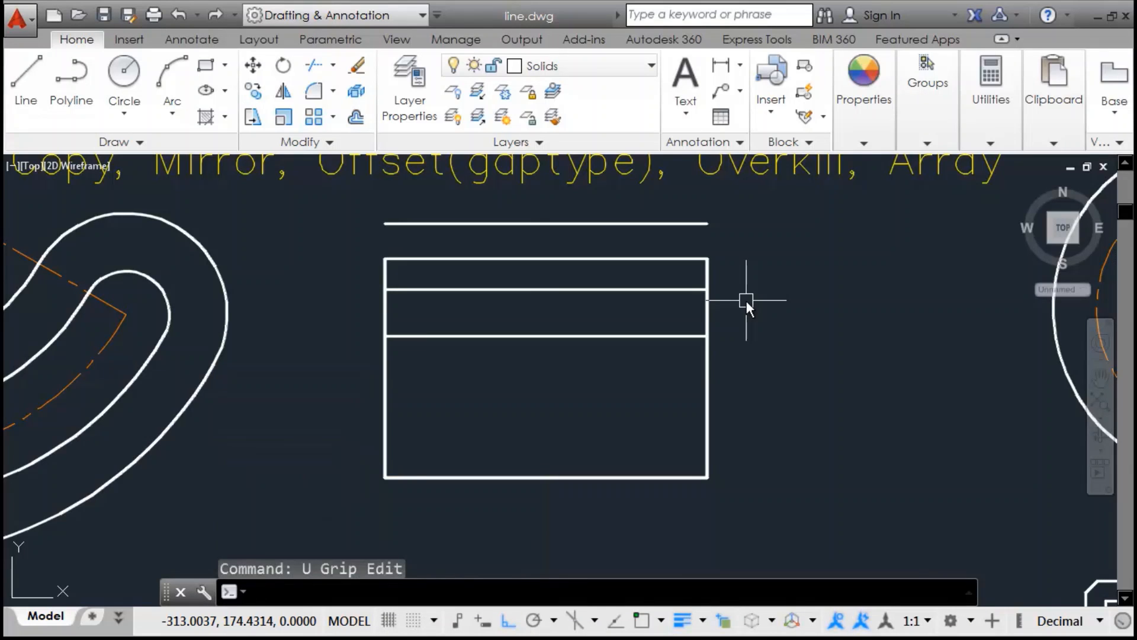
pyautogui.press('Return')
pyautogui.press('Return')
pyautogui.press('Return')
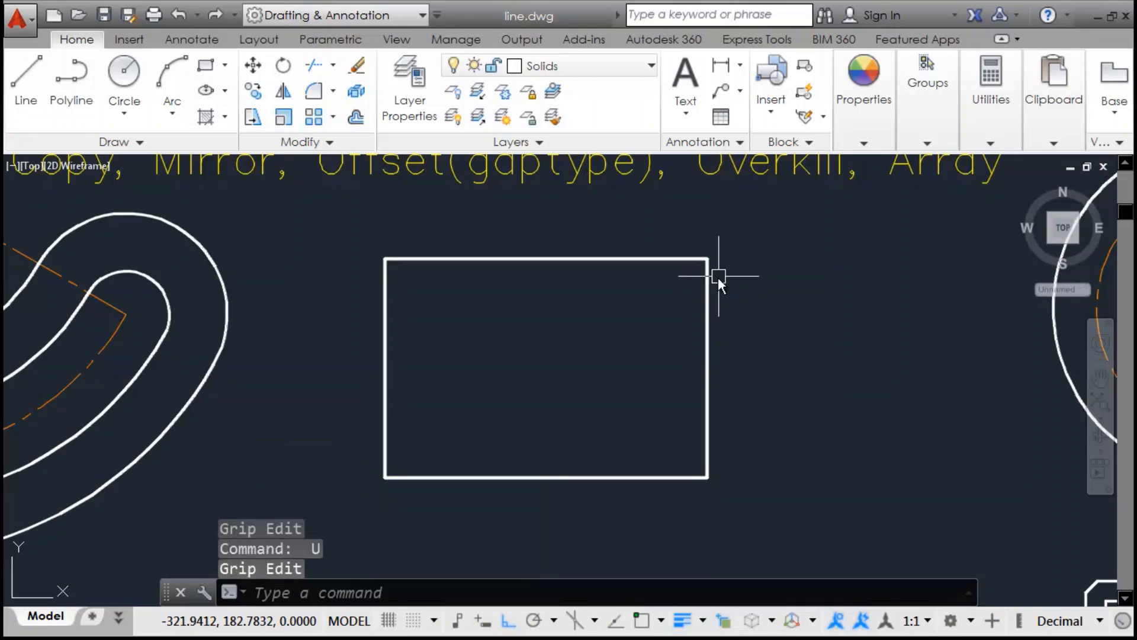
# Delete the duplicate objects of the whole rectangle with Overkill, keeping the tolerance at 0.000001 and the default options
pyautogui.moveTo(719, 276); pyautogui.dragTo(684, 336, button='middle')
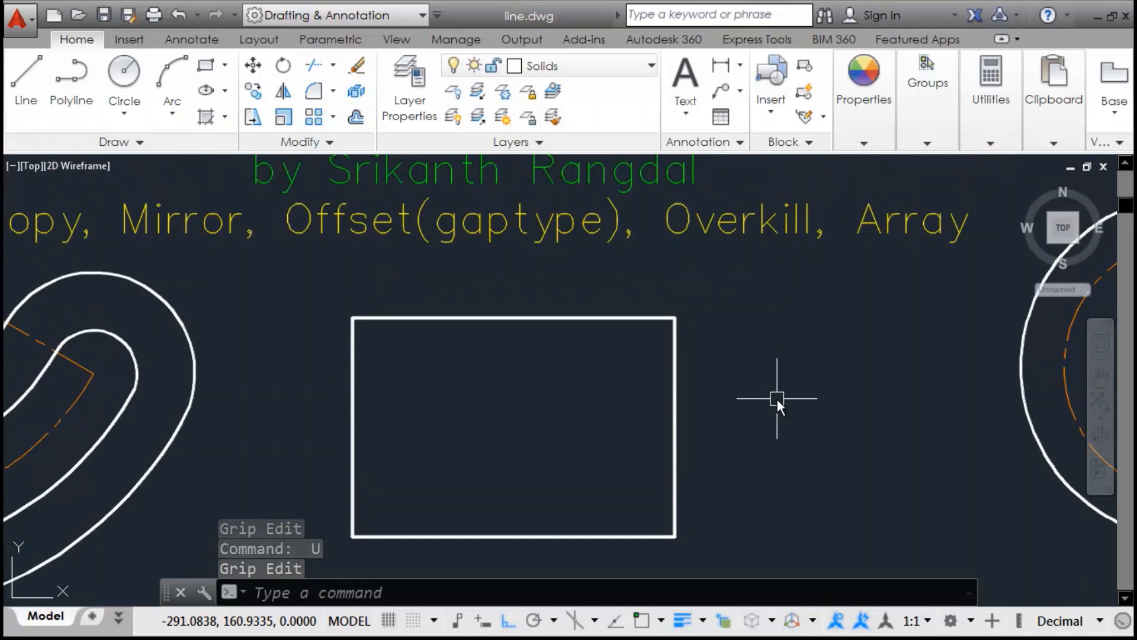
pyautogui.moveTo(774, 399); pyautogui.dragTo(782, 342, button='middle')
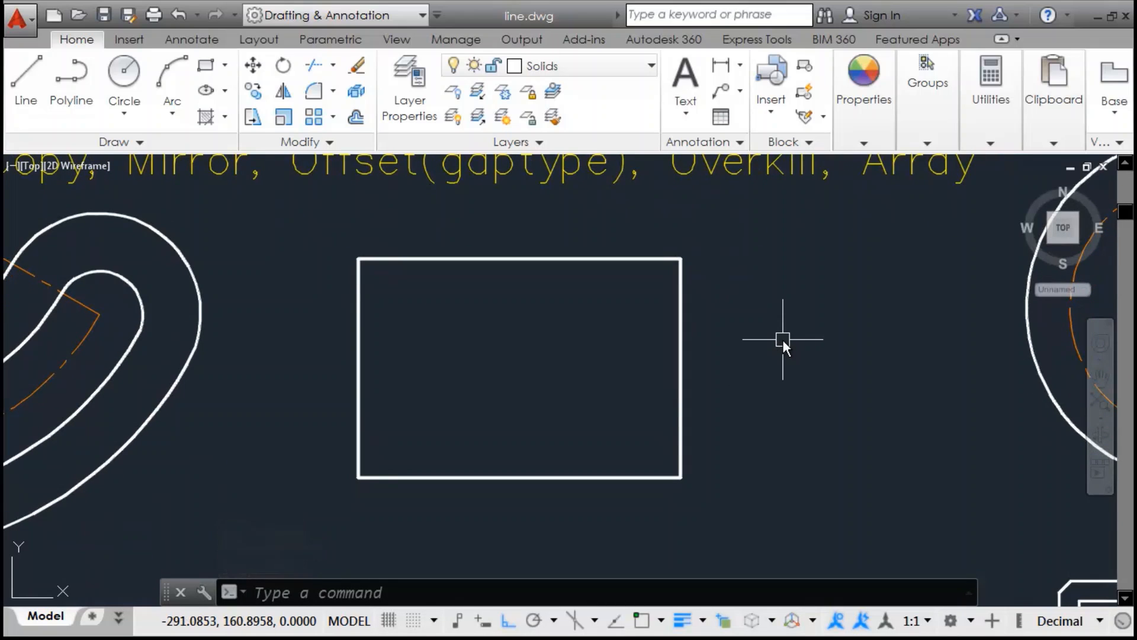
pyautogui.click(324, 141)
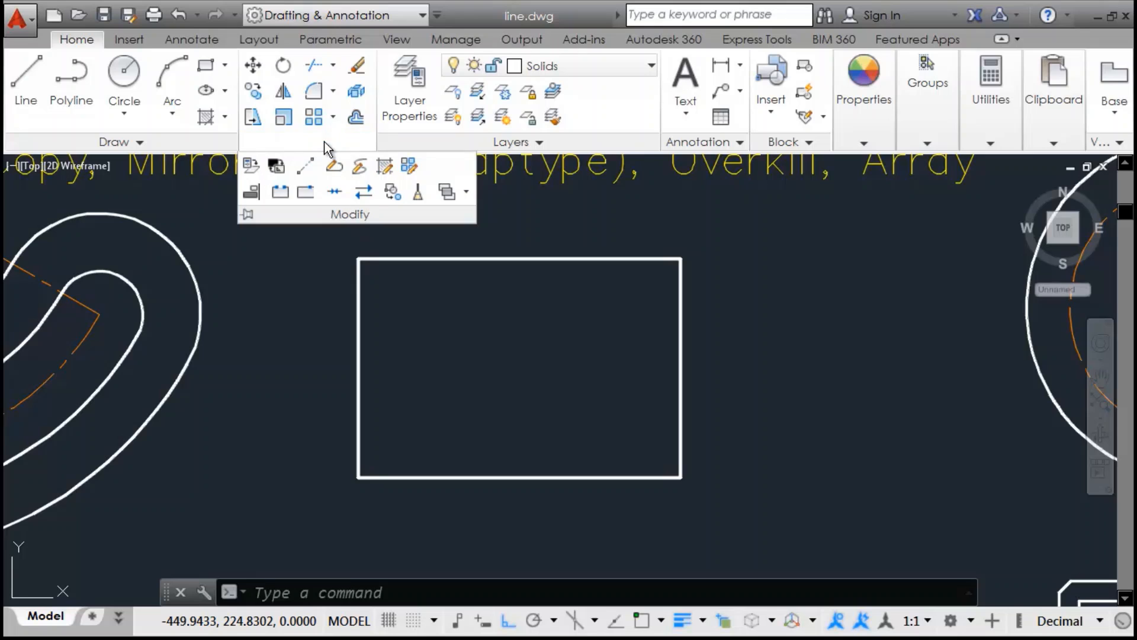
pyautogui.click(425, 196)
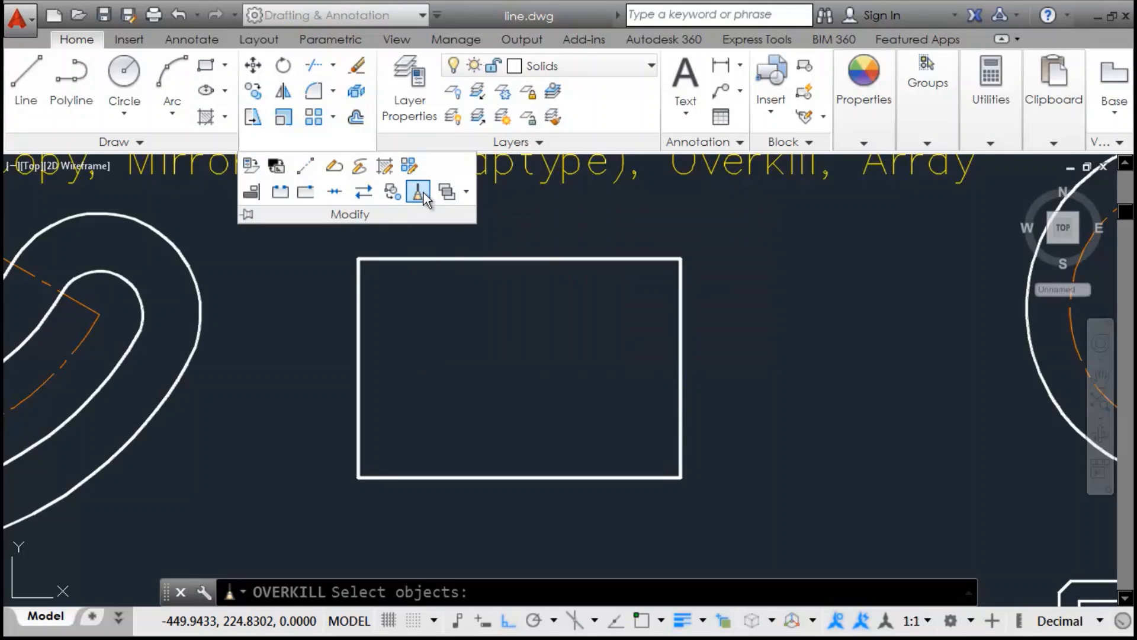
pyautogui.click(753, 234)
pyautogui.click(292, 513)
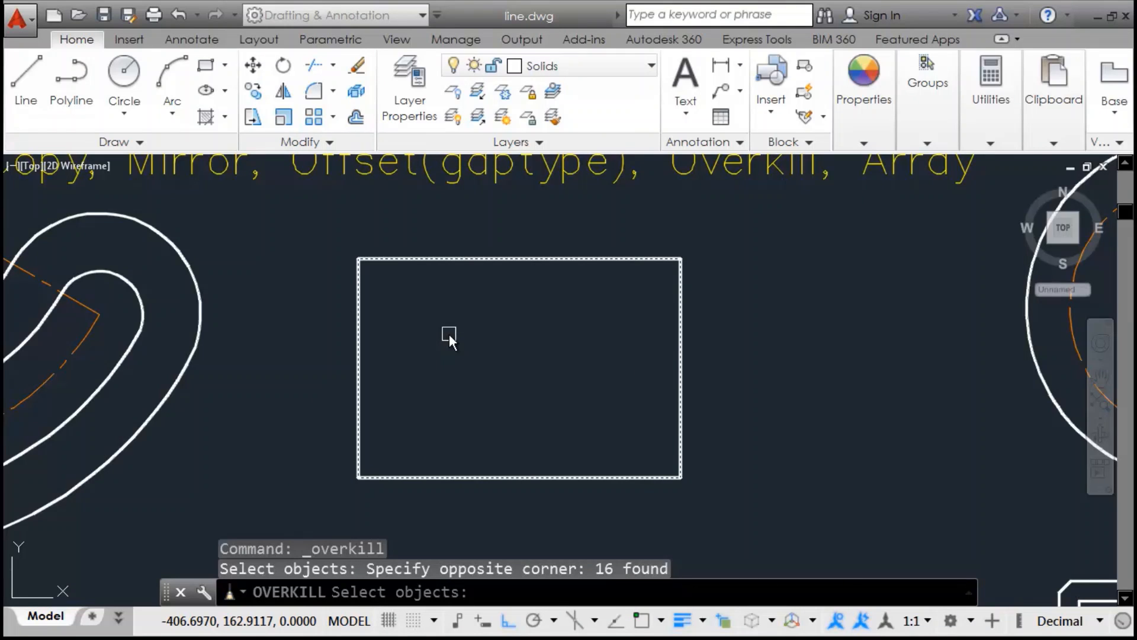
pyautogui.press('Return')
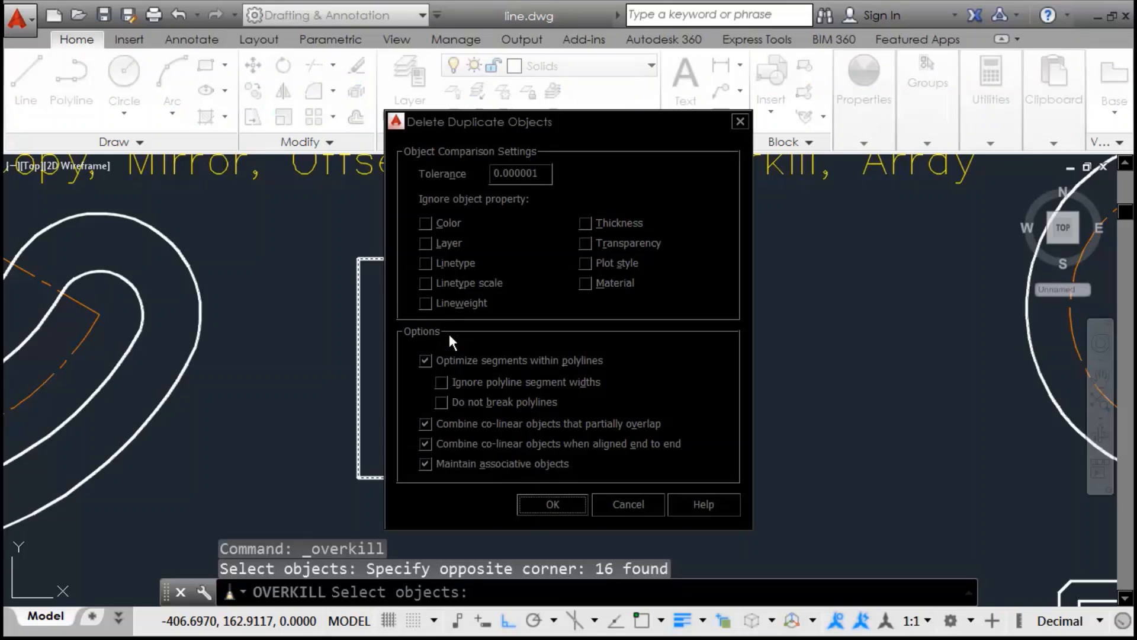
pyautogui.moveTo(548, 123); pyautogui.dragTo(881, 97)
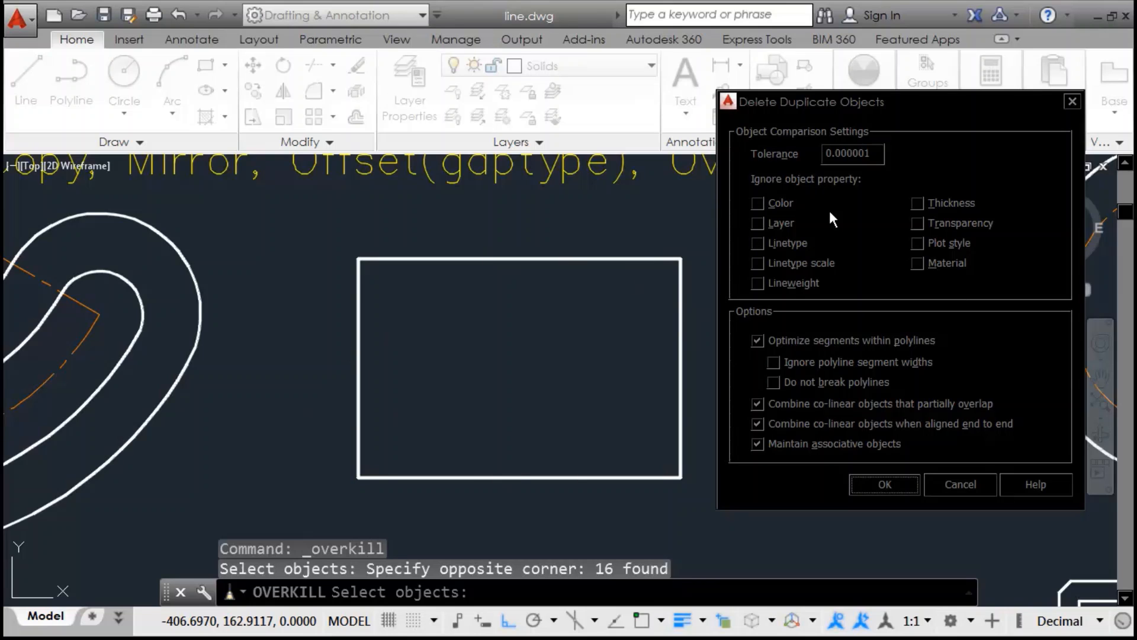
pyautogui.click(853, 155)
pyautogui.moveTo(913, 113); pyautogui.dragTo(899, 111)
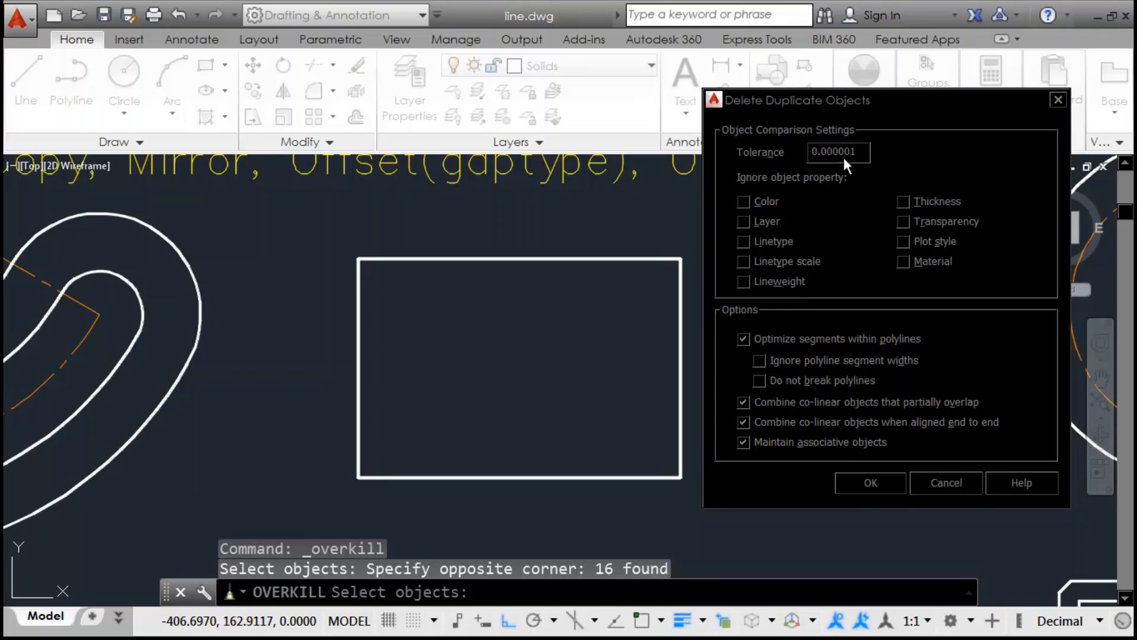
pyautogui.click(874, 488)
# Move the rectangle's top line down by its midpoint to check for remaining duplicates, and undo the move
pyautogui.click(500, 258)
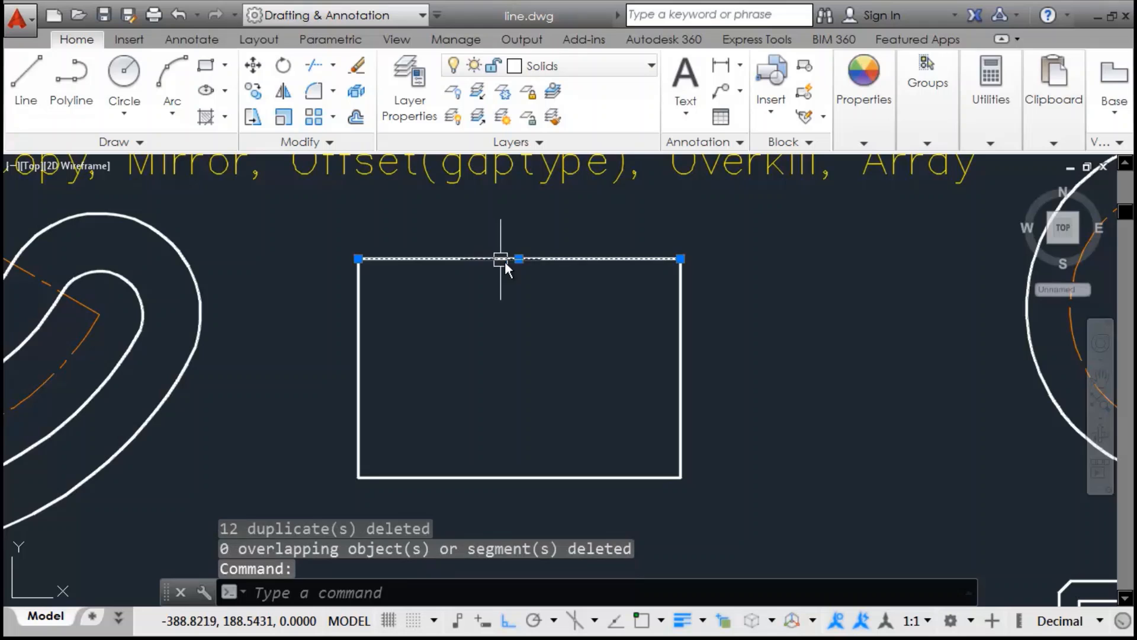
pyautogui.click(519, 257)
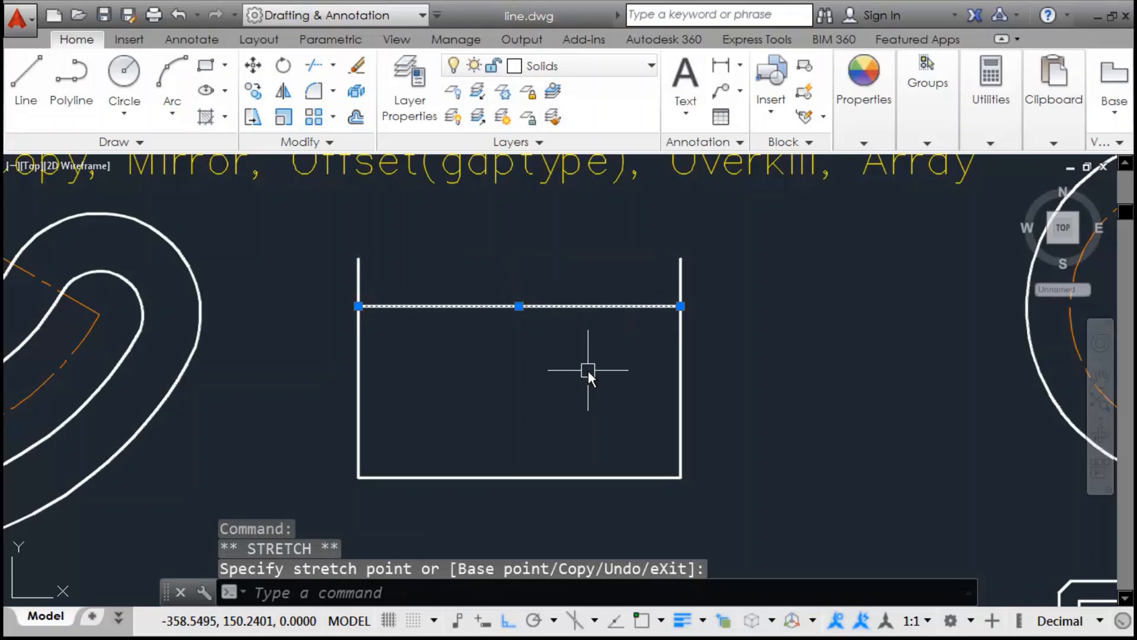
pyautogui.press('Escape')
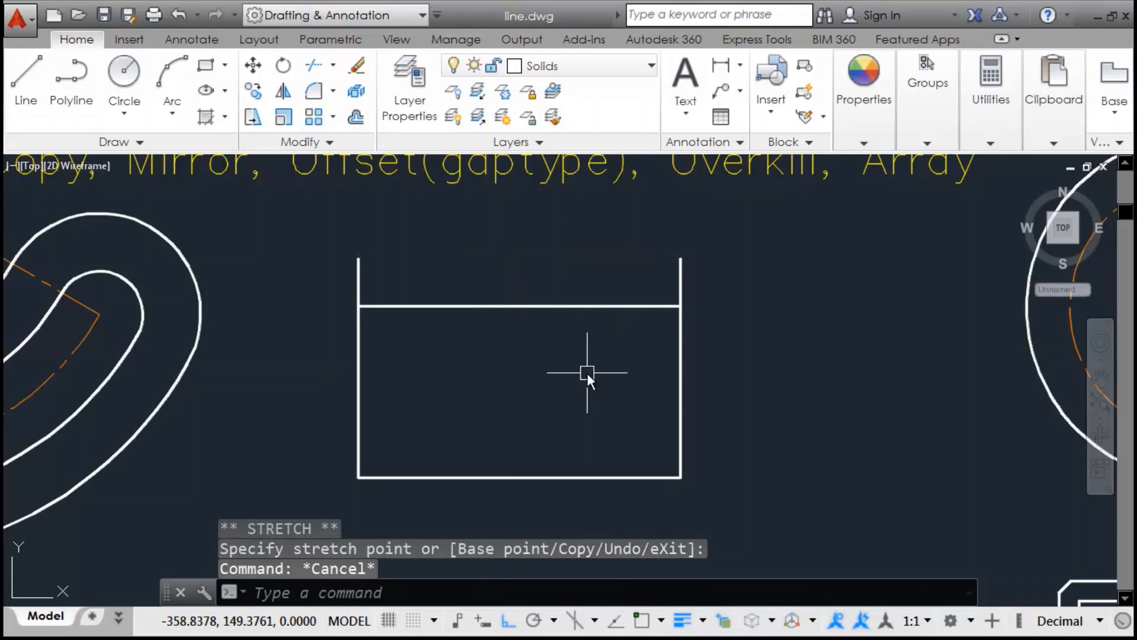
pyautogui.write('u')
pyautogui.press('Return')
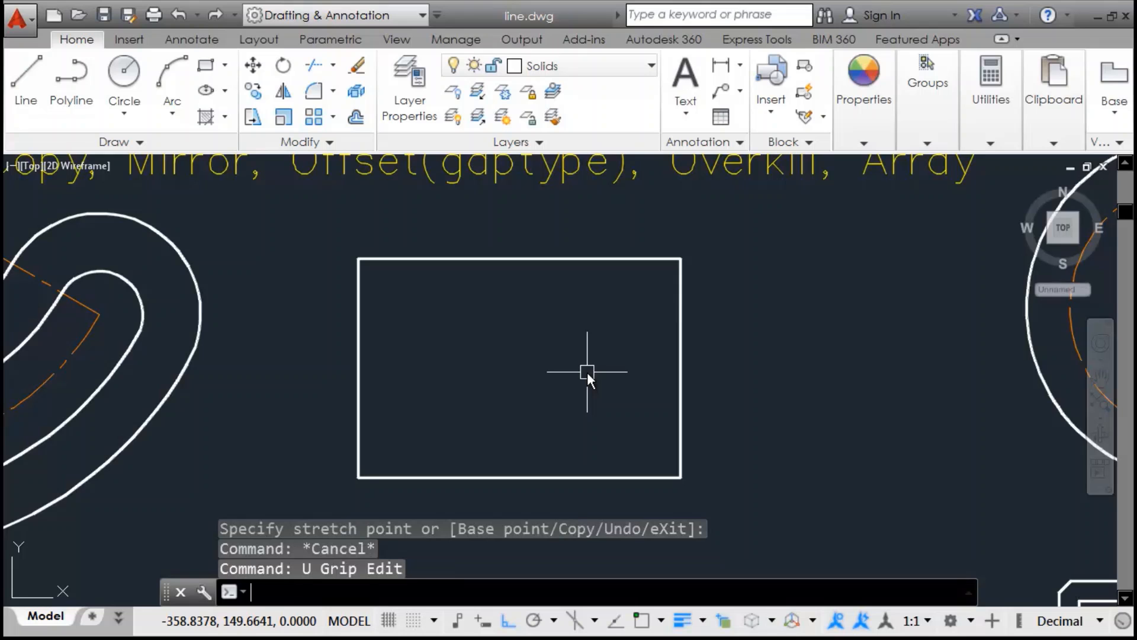
# Look over the shapes on the copying exercise sheet, including the small circle with centre lines and the large circle
pyautogui.click(566, 329)
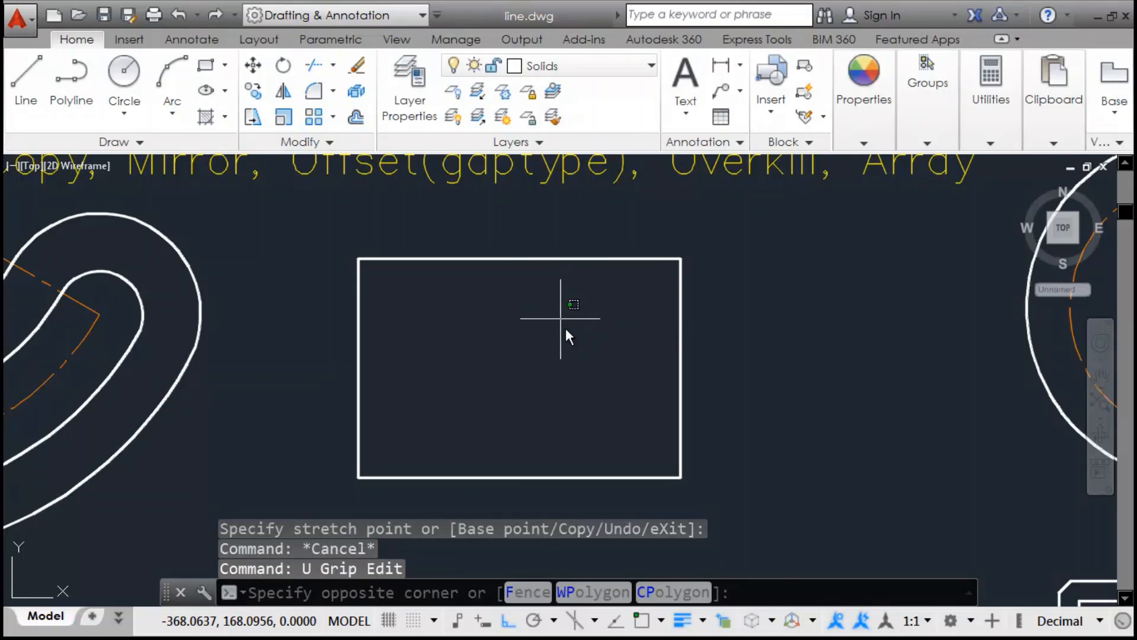
pyautogui.scroll(-4, 603, 379)
pyautogui.moveTo(681, 429); pyautogui.dragTo(624, 315, button='middle')
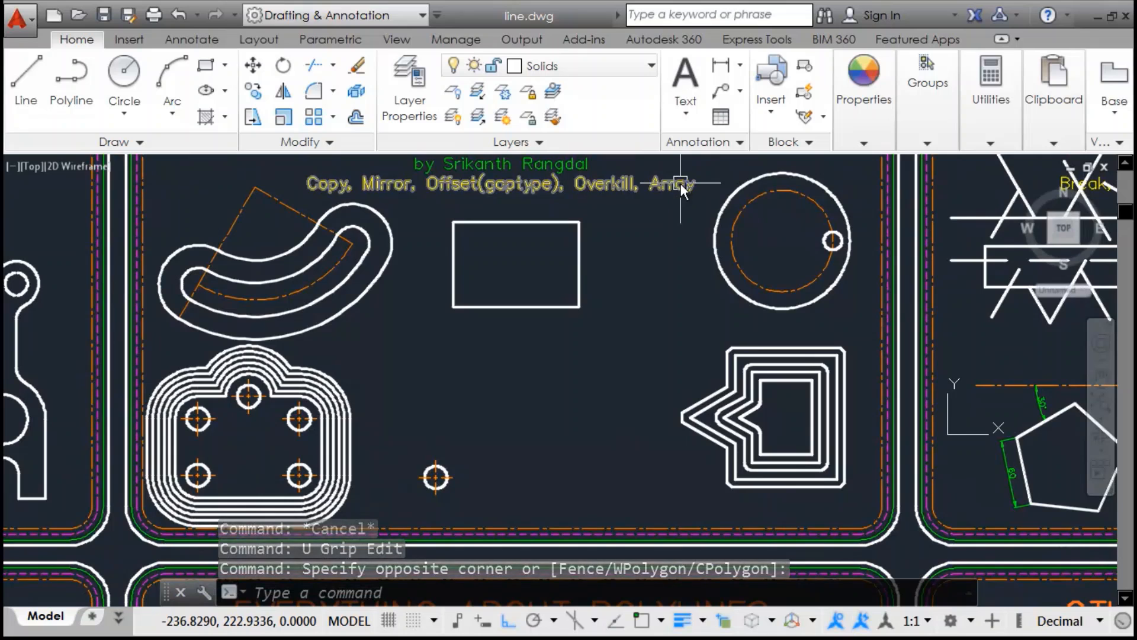
pyautogui.moveTo(616, 267)
pyautogui.mouseDown(button='middle')
pyautogui.moveTo(621, 296)
pyautogui.moveTo(661, 324)
pyautogui.mouseUp(button='middle')
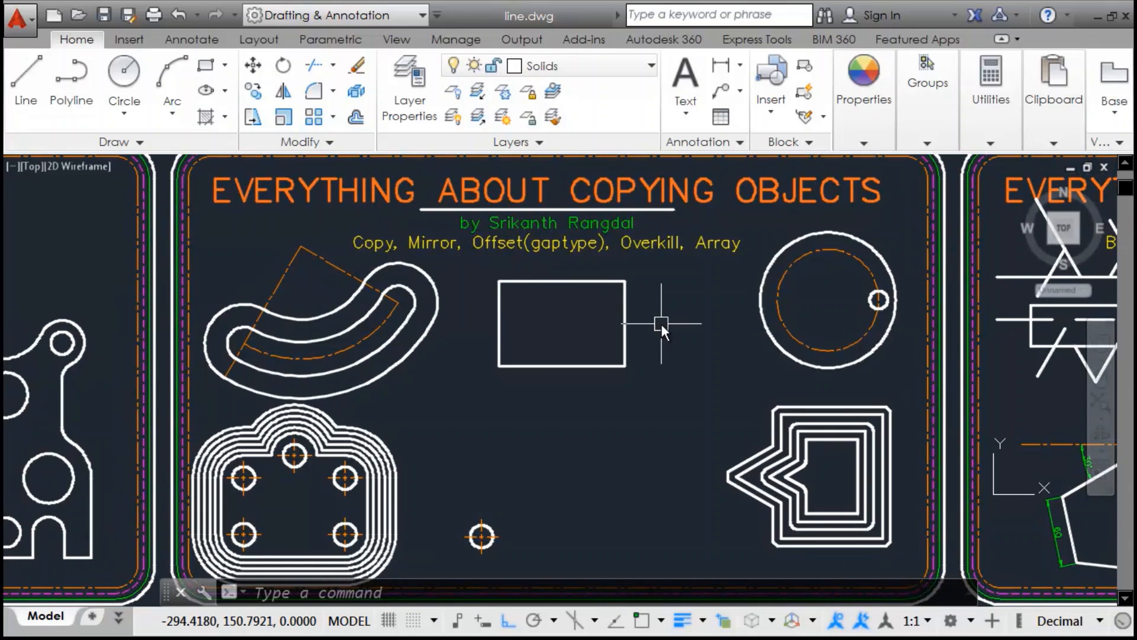
pyautogui.scroll(4, 558, 542)
pyautogui.scroll(-4, 558, 540)
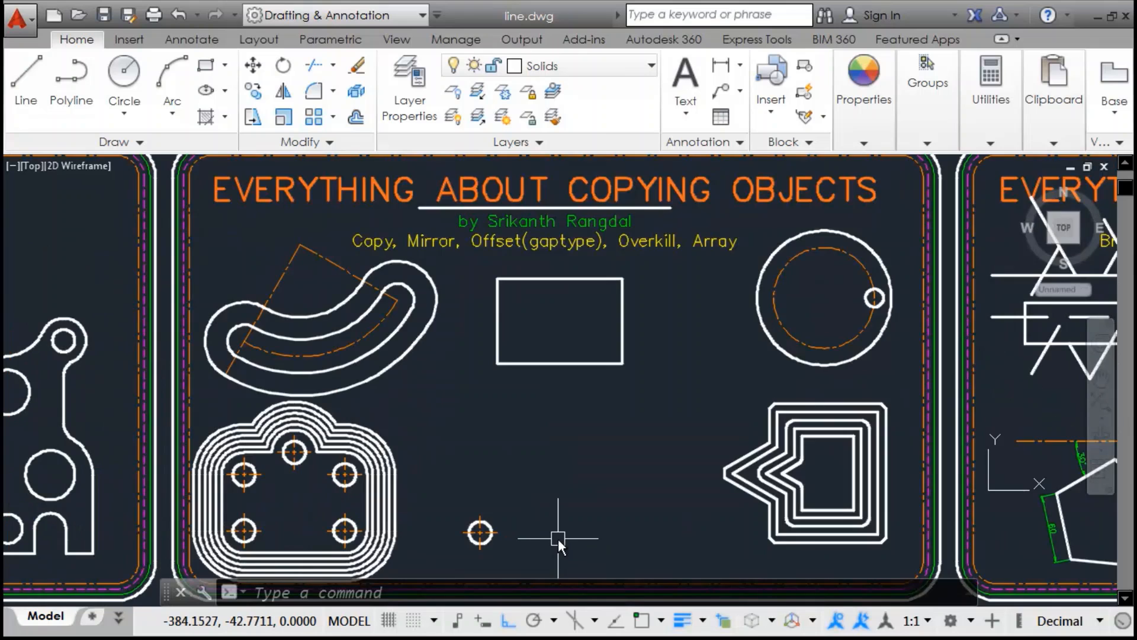
pyautogui.scroll(2, 496, 564)
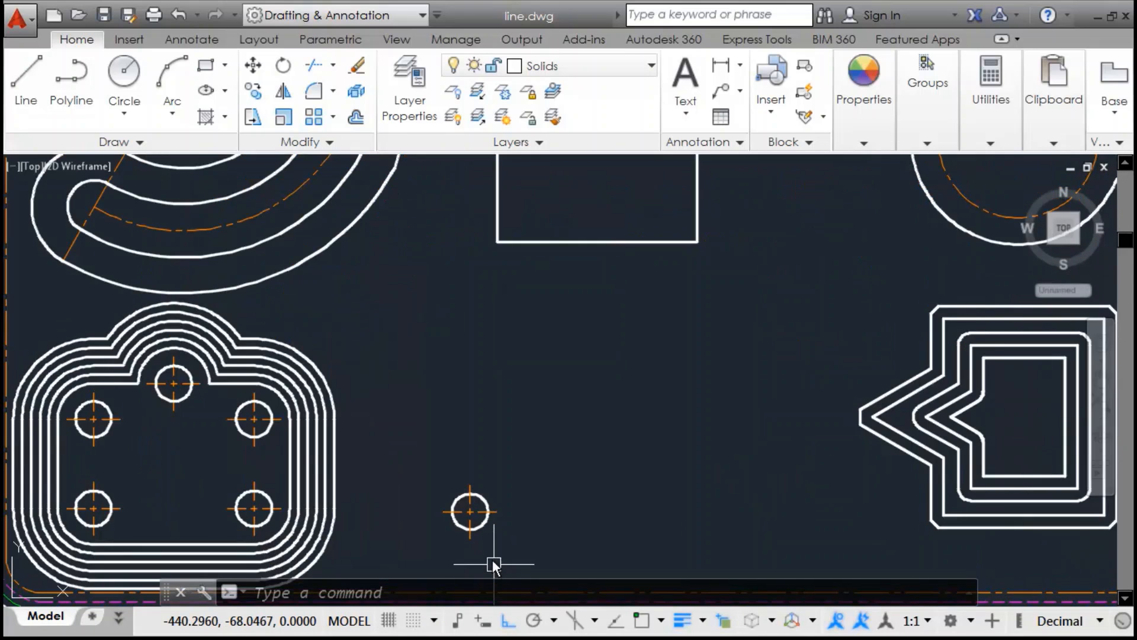
pyautogui.moveTo(496, 519); pyautogui.dragTo(454, 489, button='middle')
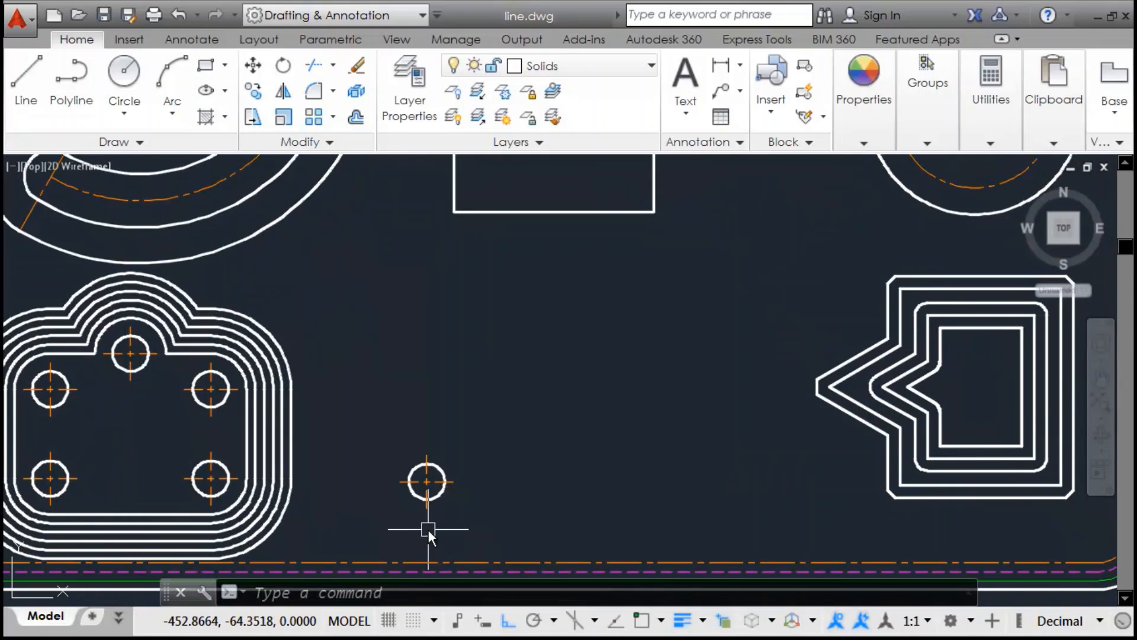
pyautogui.moveTo(908, 172)
pyautogui.mouseDown(button='middle')
pyautogui.moveTo(629, 482)
pyautogui.moveTo(609, 447)
pyautogui.moveTo(907, 231)
pyautogui.mouseUp(button='middle')
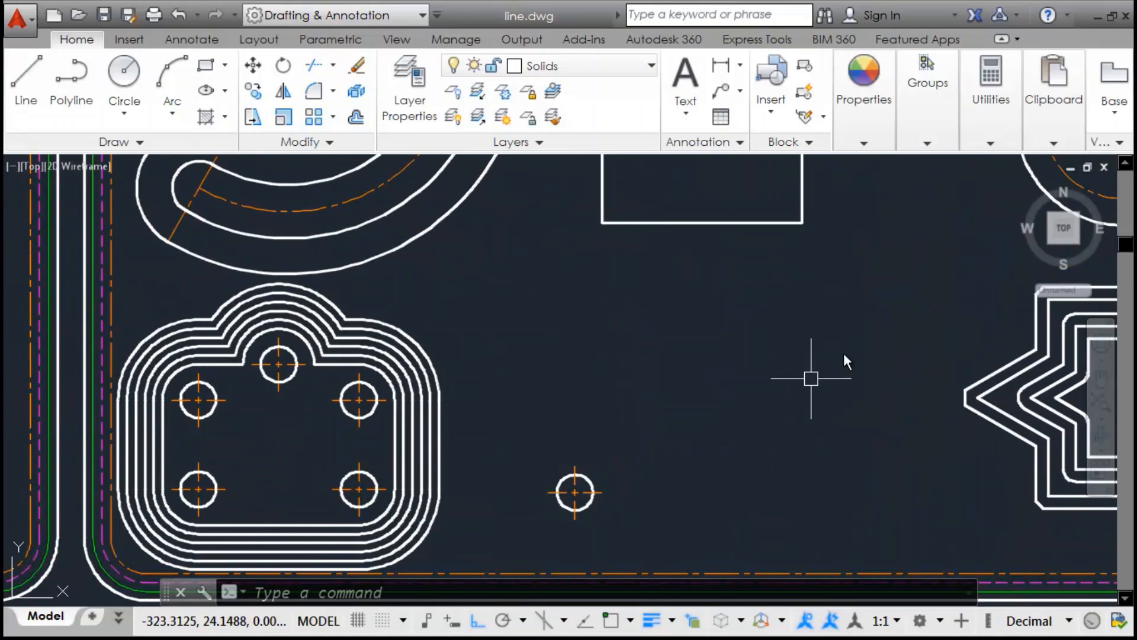
pyautogui.moveTo(969, 238); pyautogui.dragTo(595, 531, button='middle')
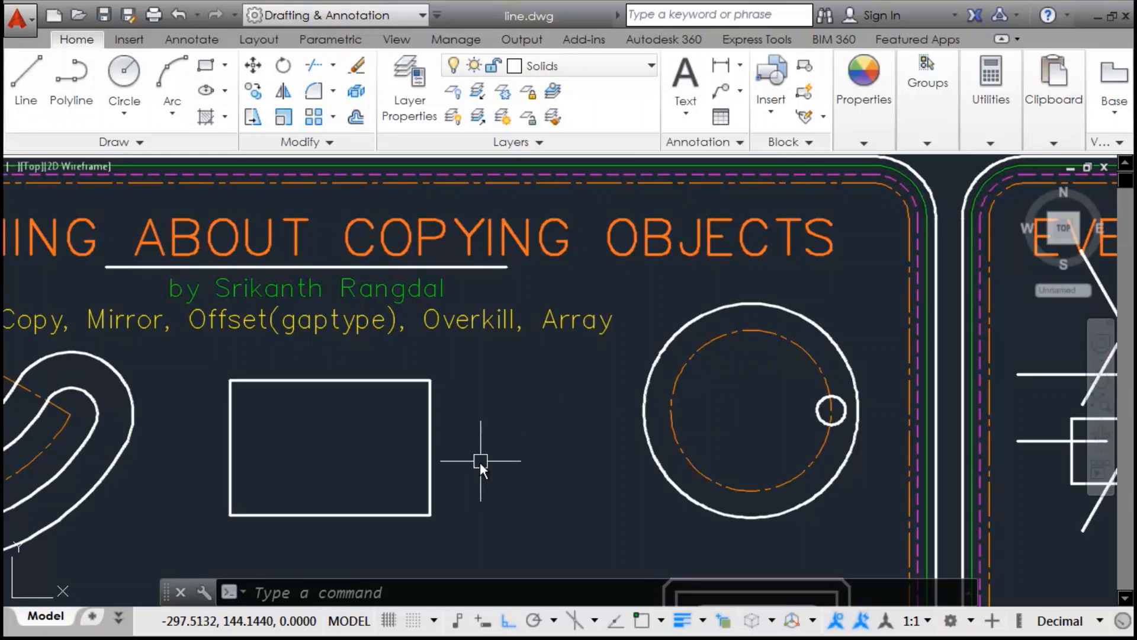
pyautogui.moveTo(533, 468)
pyautogui.mouseDown(button='middle')
pyautogui.moveTo(877, 256)
pyautogui.moveTo(872, 180)
pyautogui.mouseUp(button='middle')
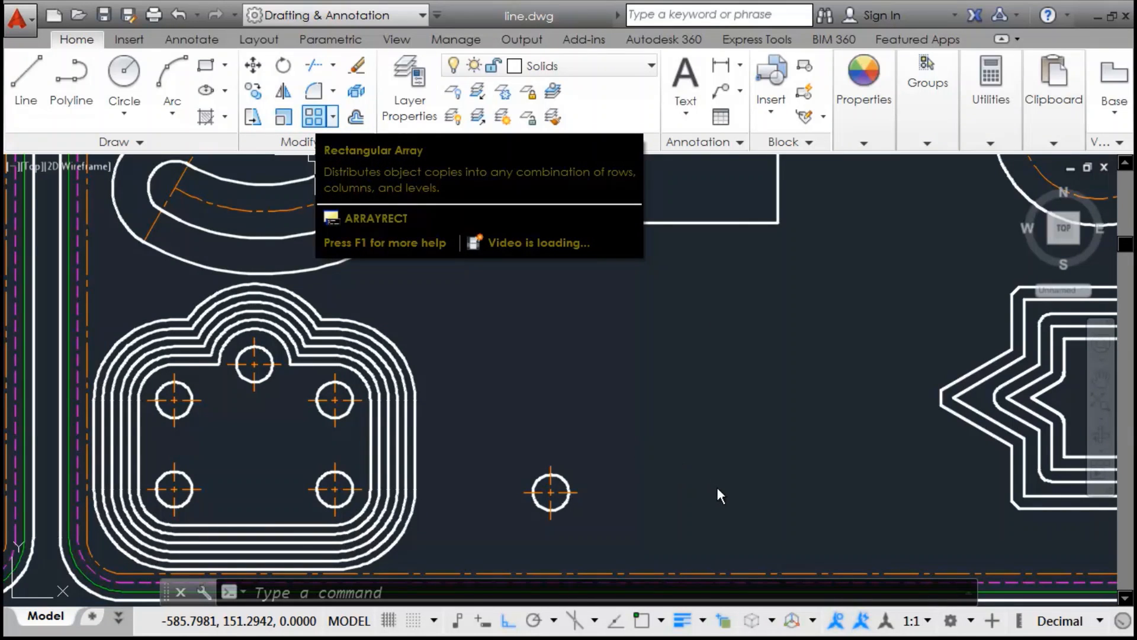
pyautogui.click(678, 460)
pyautogui.write('ar')
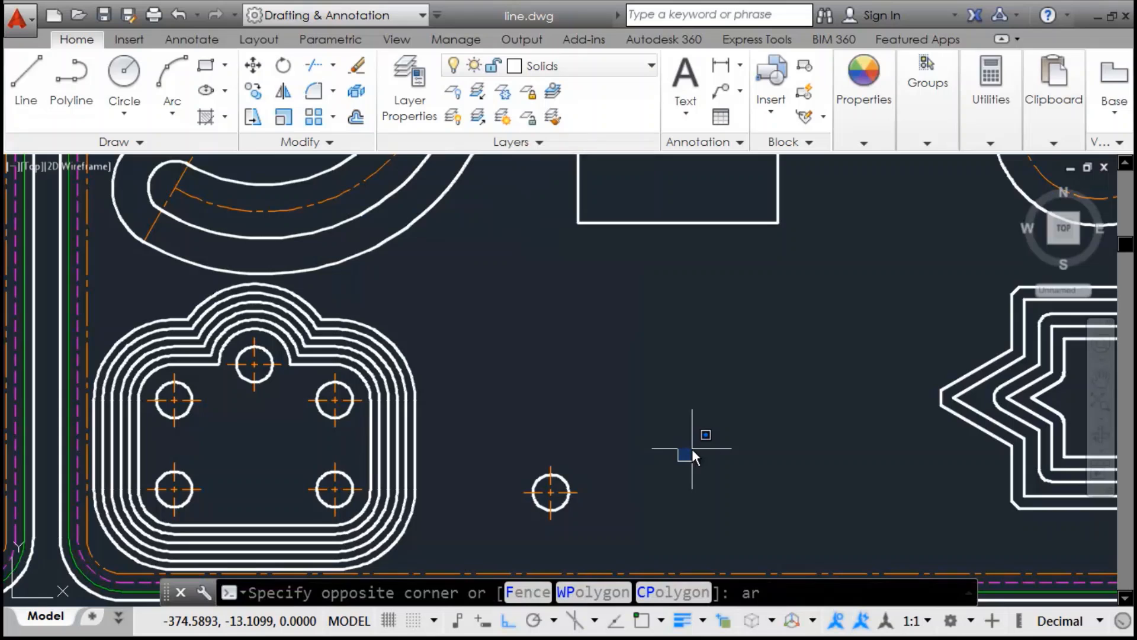
pyautogui.press('Escape')
pyautogui.press('Escape')
# Create a rectangular array from the small circle and its two centre lines below the rectangle
pyautogui.write('ar')
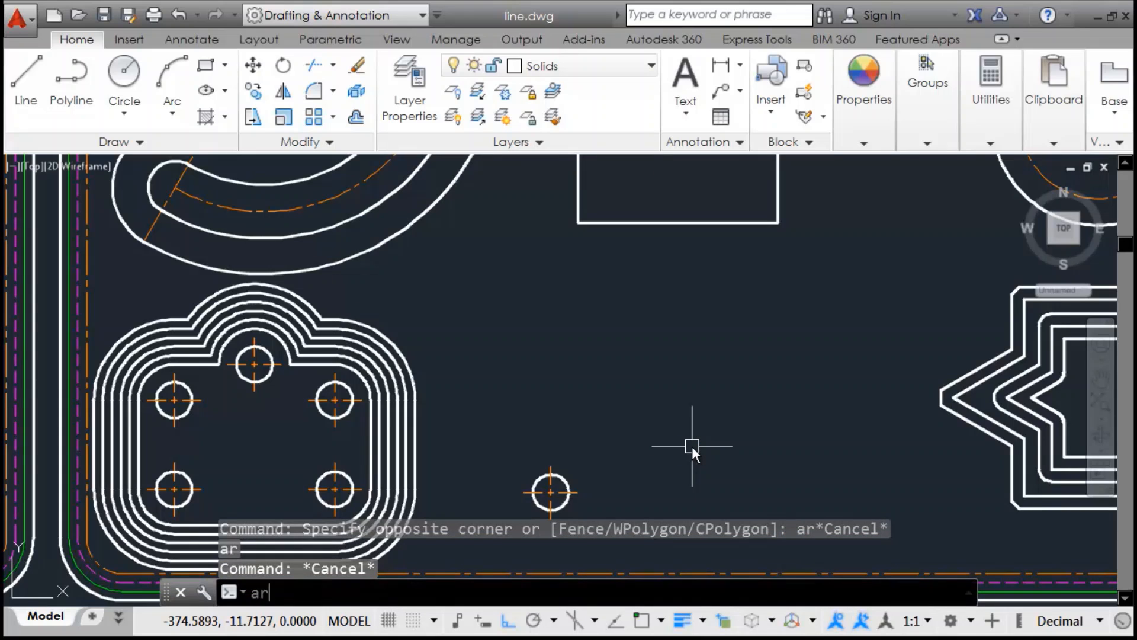
pyautogui.press('Return')
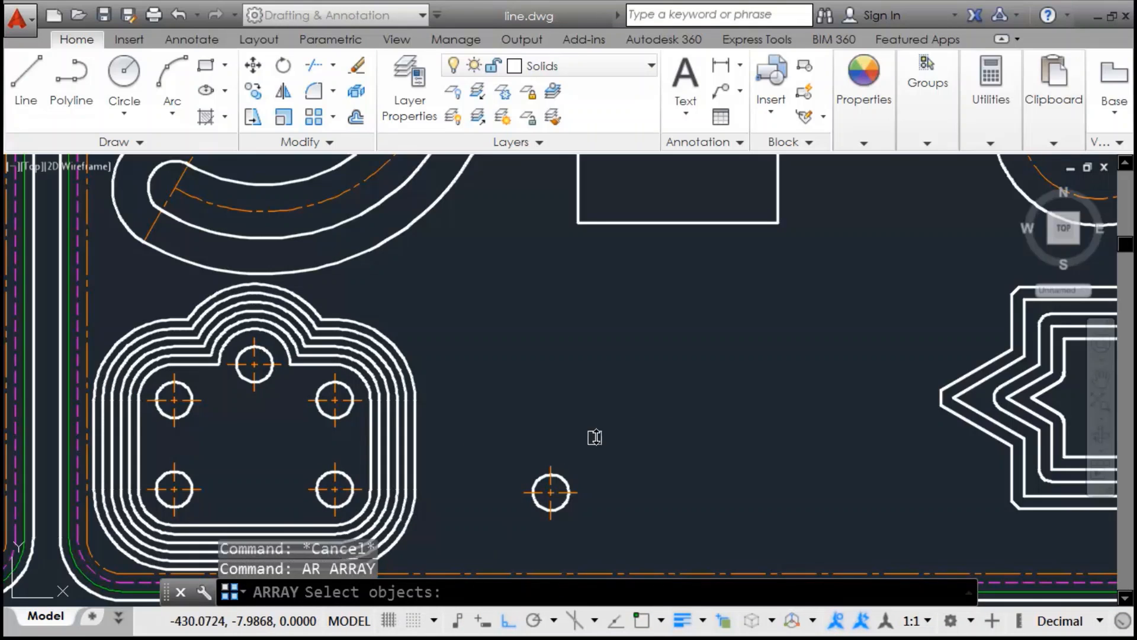
pyautogui.click(619, 414)
pyautogui.click(491, 530)
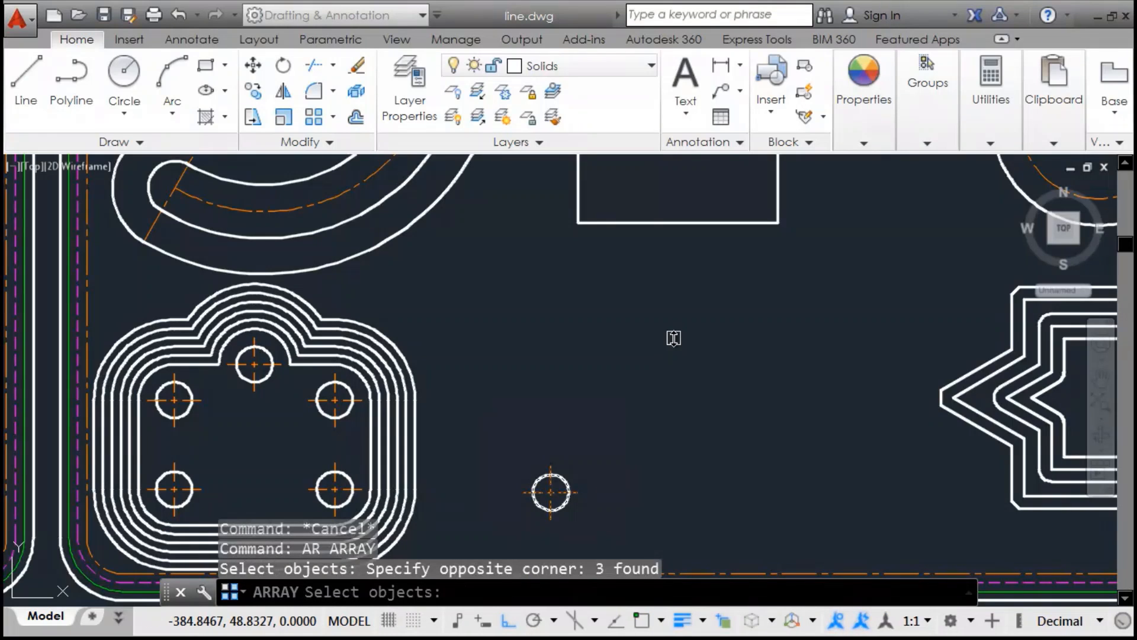
pyautogui.press('Return')
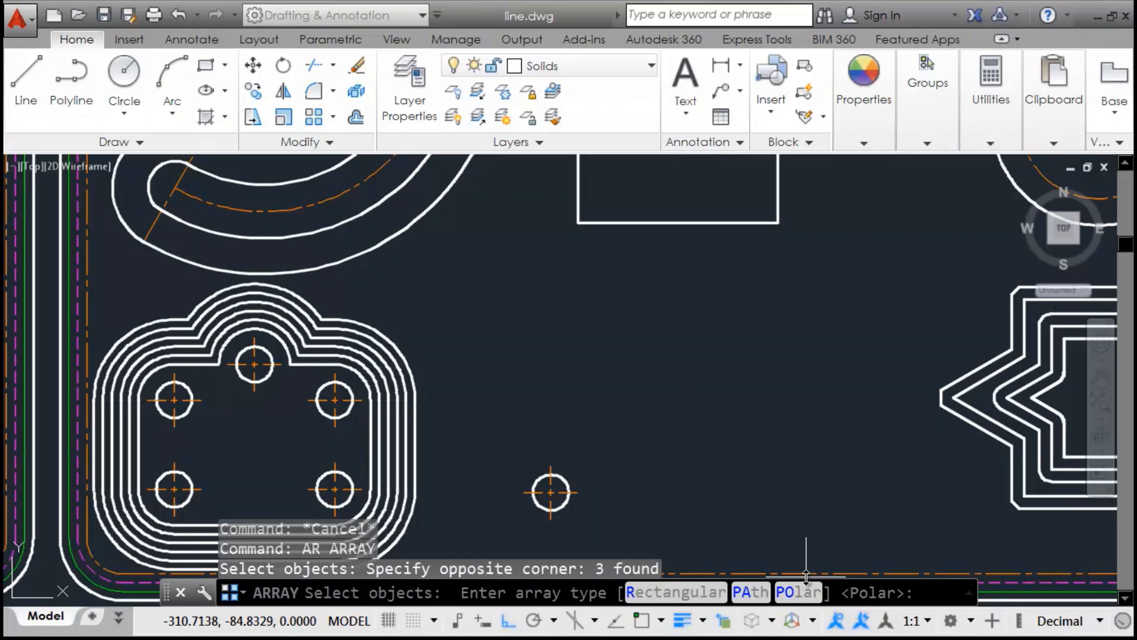
pyautogui.click(657, 593)
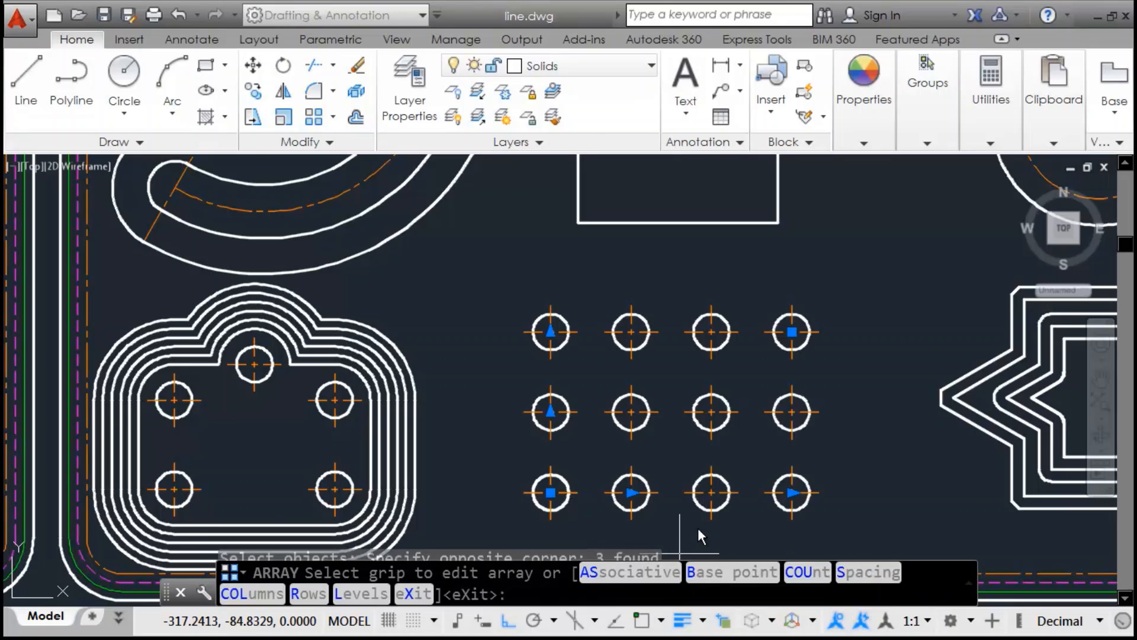
# Set the number of columns of the rectangular circle array to 3
pyautogui.moveTo(839, 427)
pyautogui.mouseDown(button='middle')
pyautogui.moveTo(808, 386)
pyautogui.moveTo(808, 357)
pyautogui.mouseUp(button='middle')
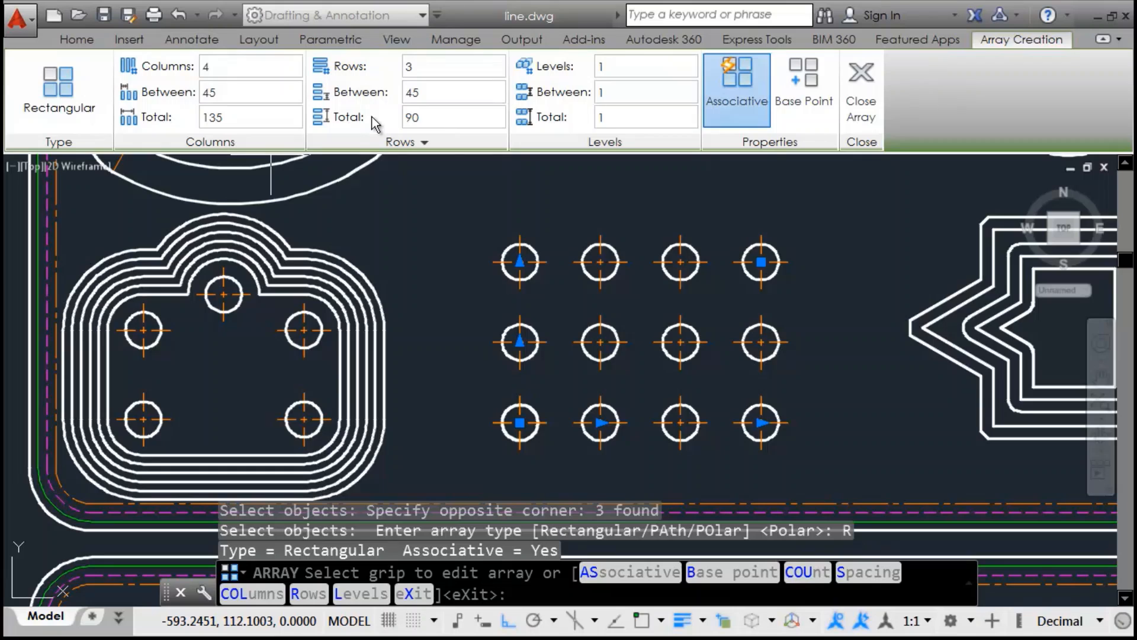
pyautogui.click(227, 70)
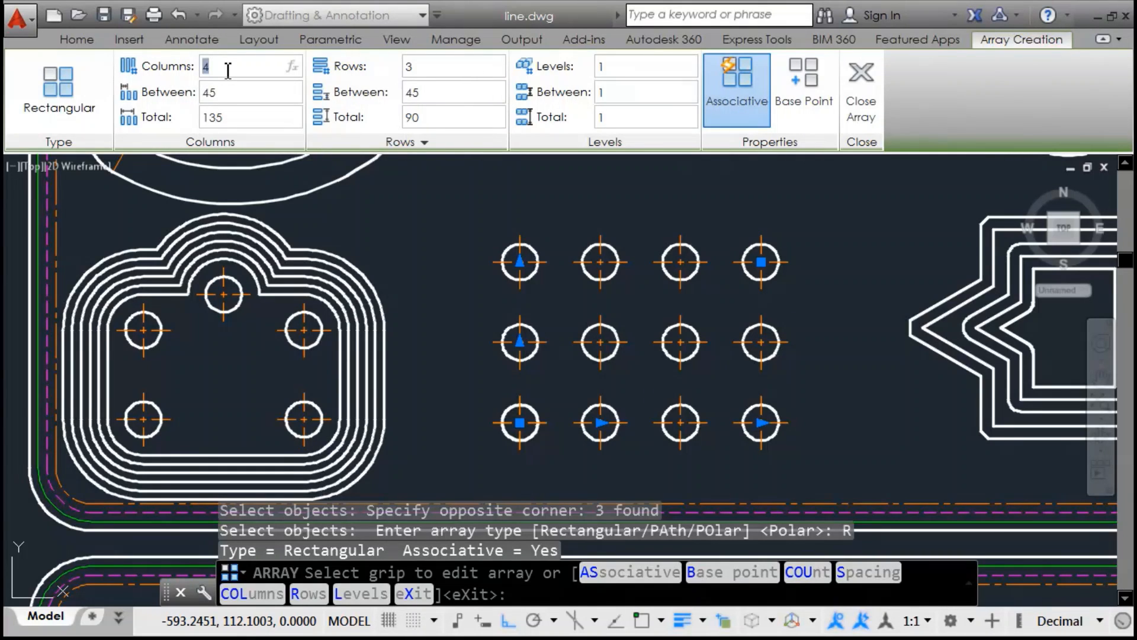
pyautogui.write('3')
pyautogui.press('Return')
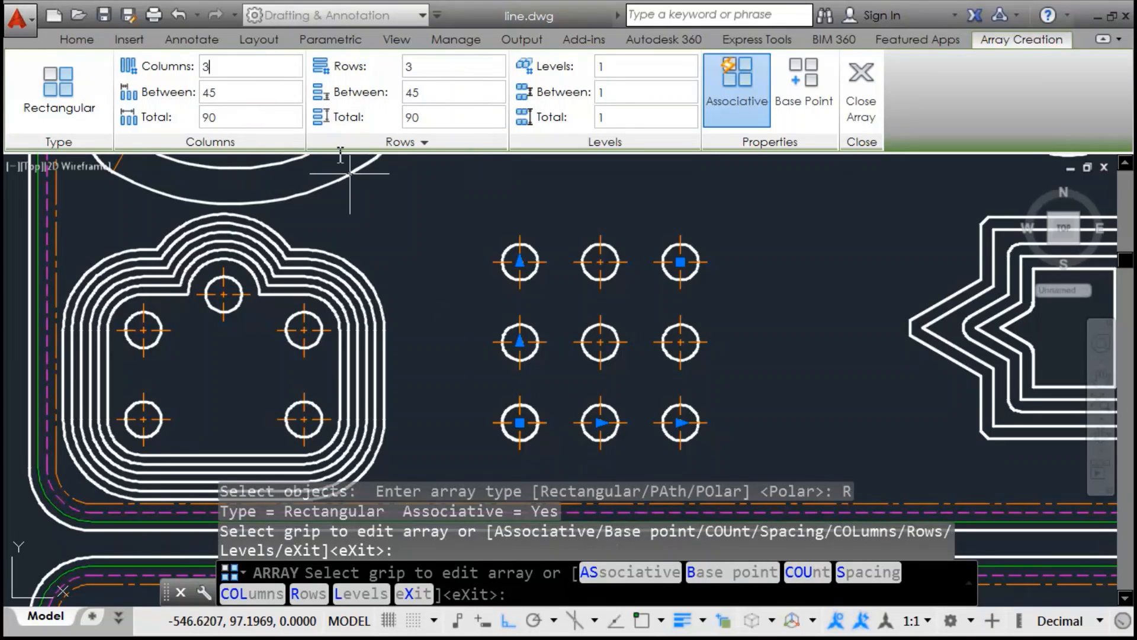
# Set the number of rows of the rectangular circle array to 4
pyautogui.click(437, 69)
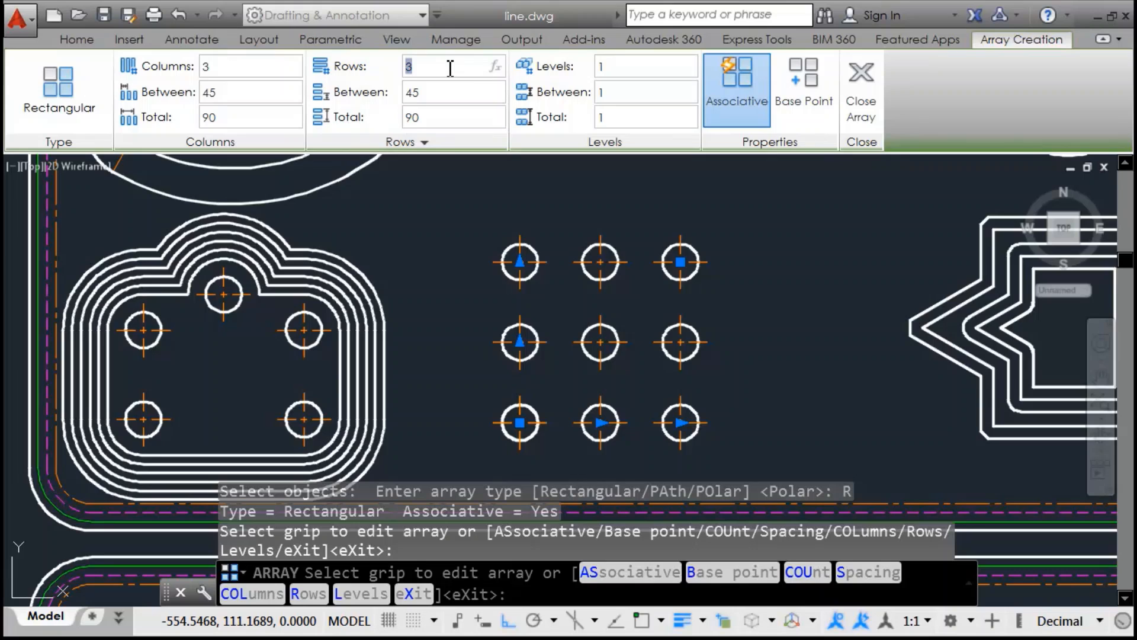
pyautogui.write('4')
pyautogui.press('Return')
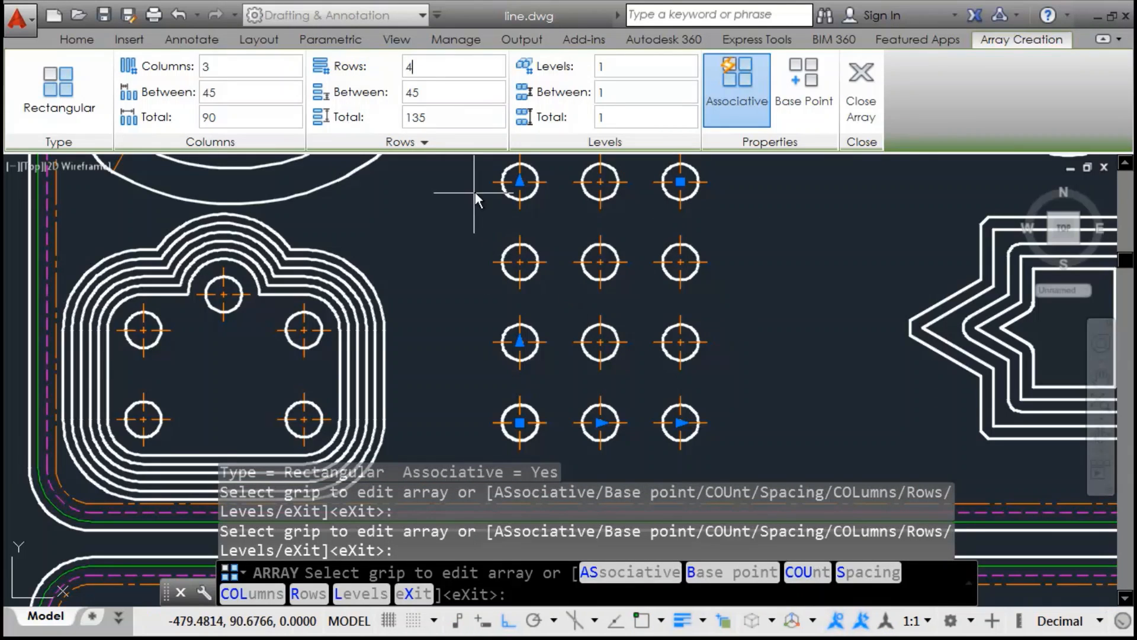
# Set the circle array's column spacing to 60 and its row spacing to 20
pyautogui.click(230, 97)
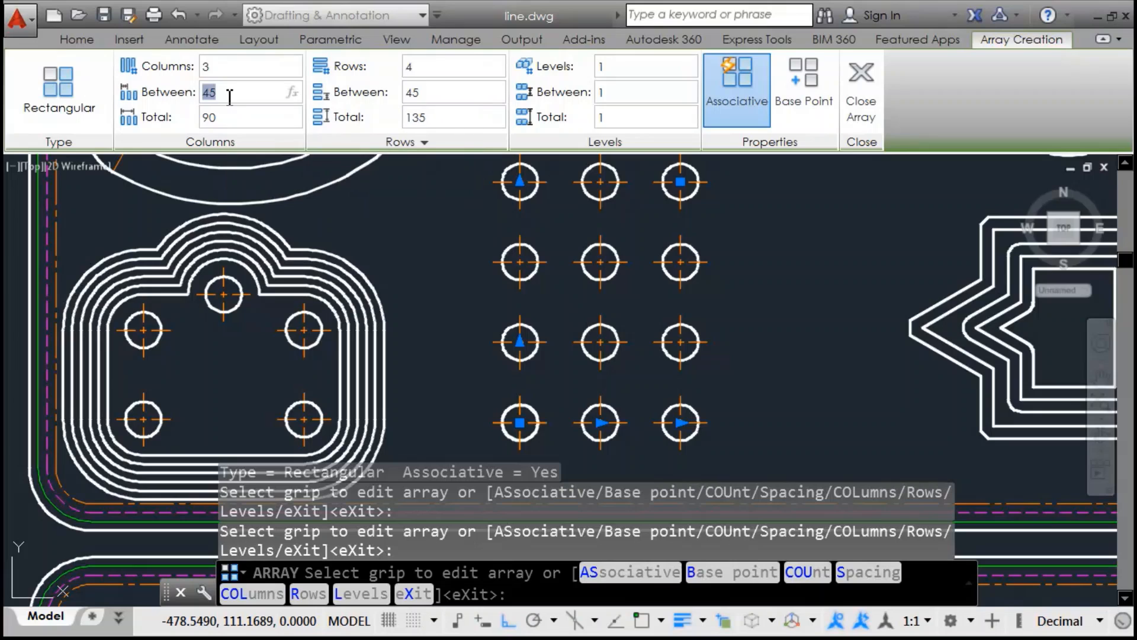
pyautogui.write('60')
pyautogui.press('Return')
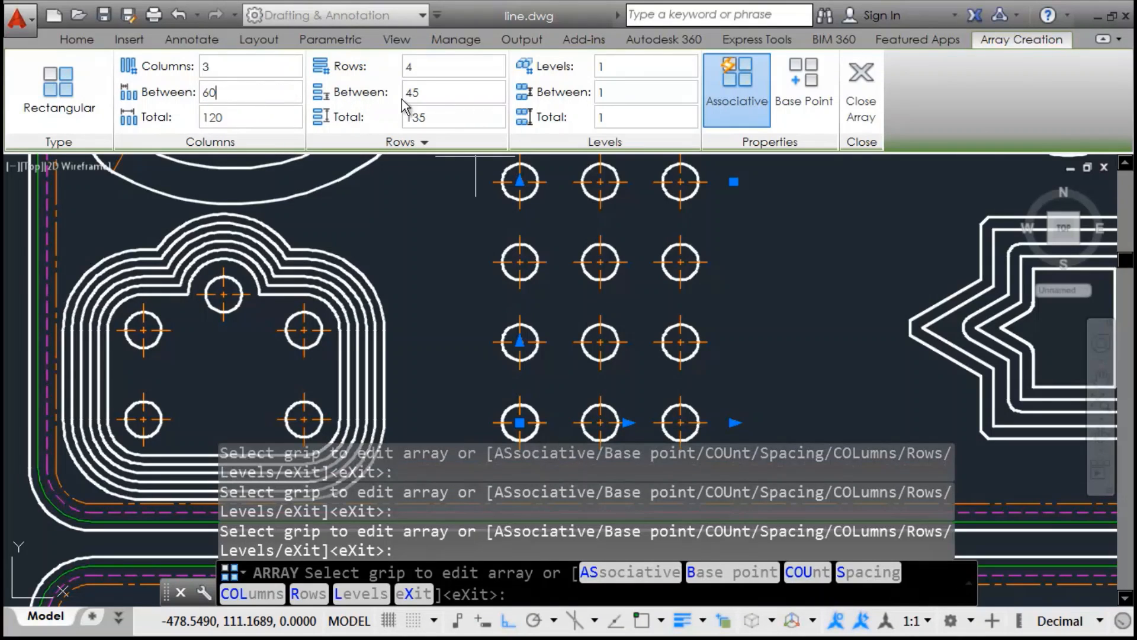
pyautogui.click(449, 95)
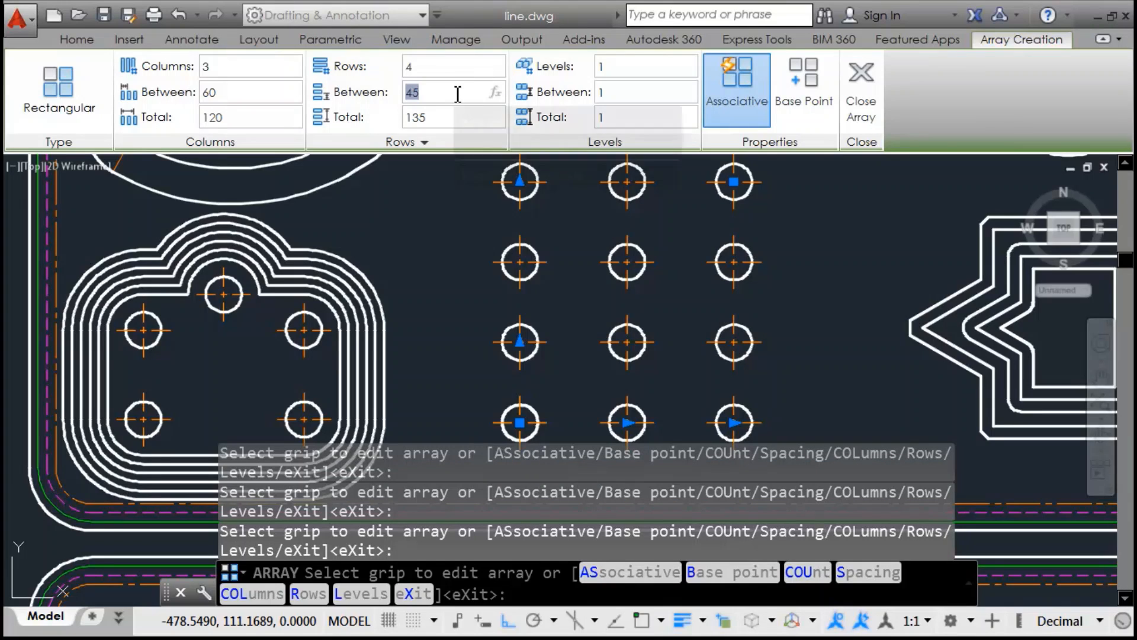
pyautogui.write('20')
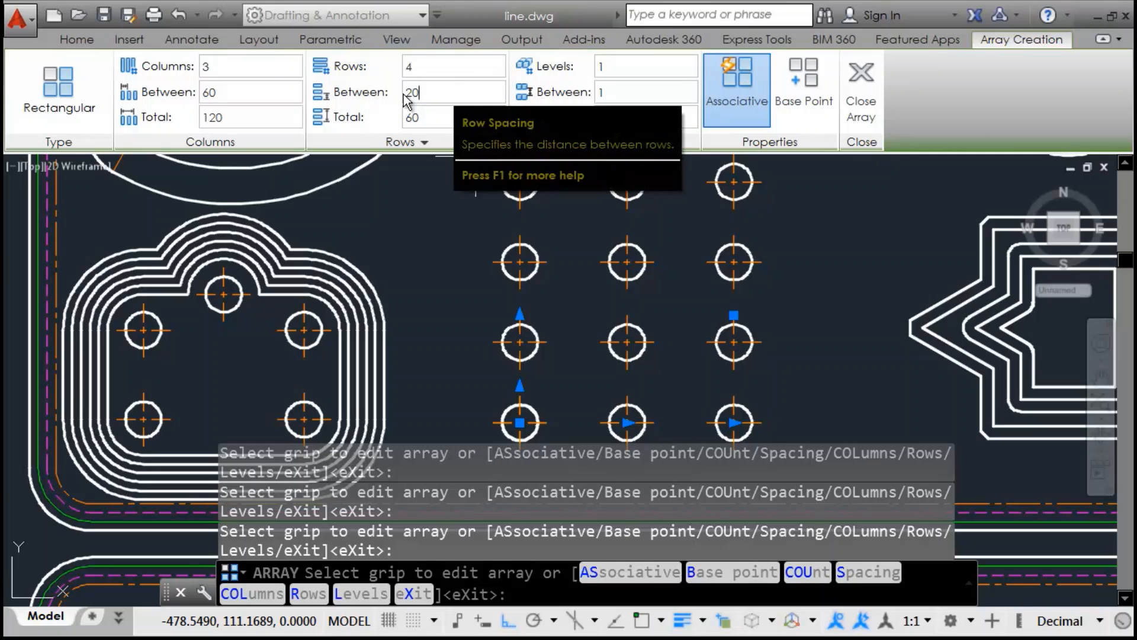
pyautogui.click(261, 93)
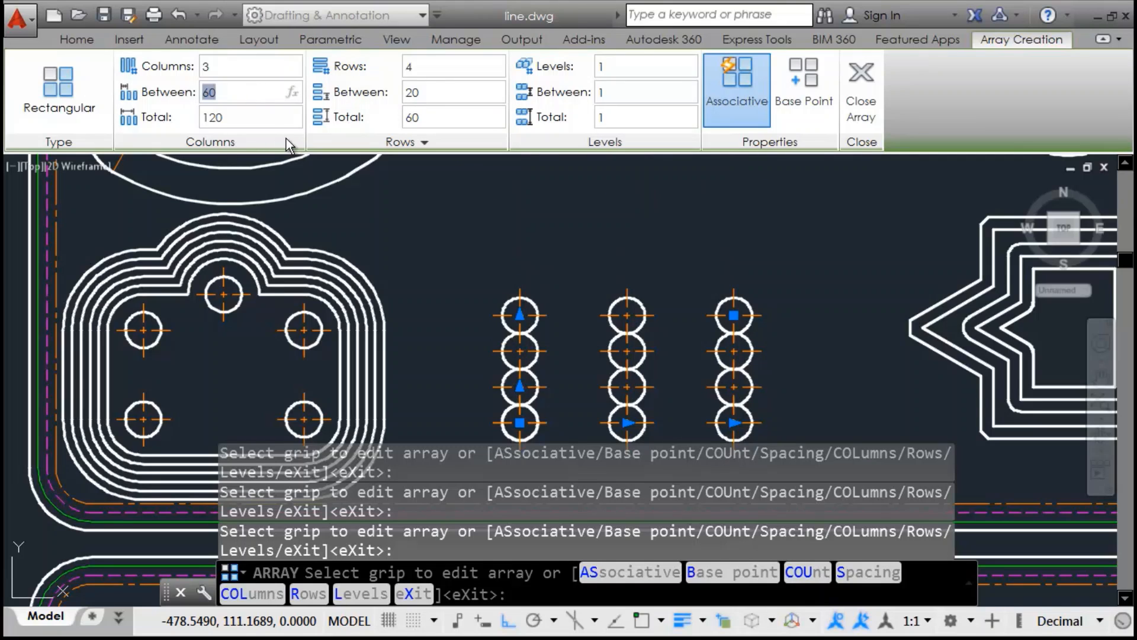
pyautogui.click(263, 116)
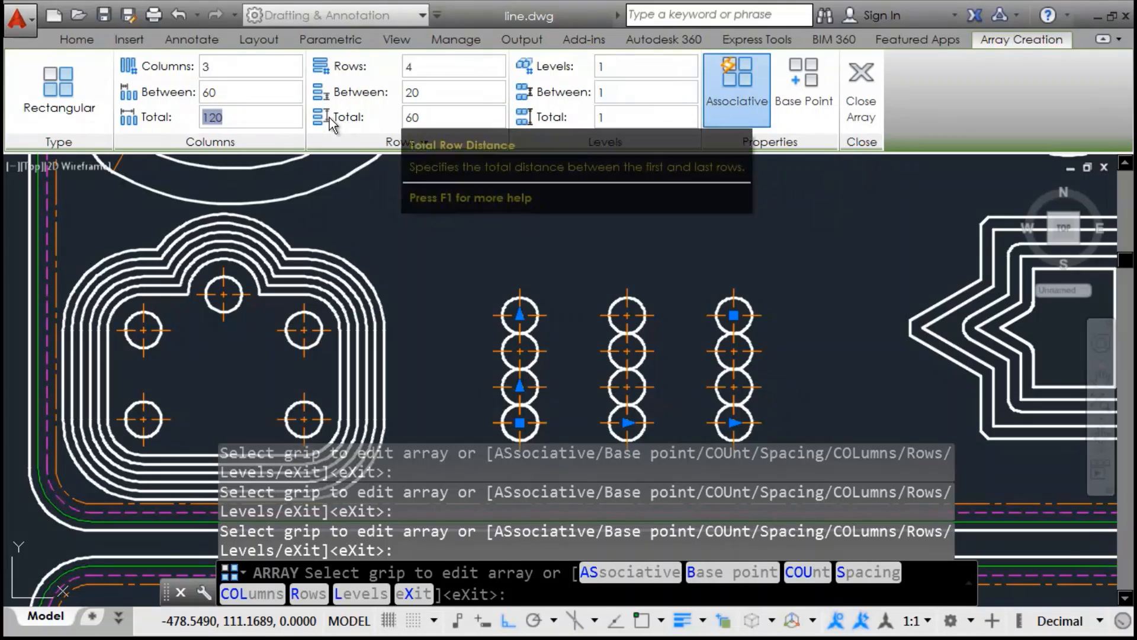
# Give the circle array 3 levels spaced 30 apart
pyautogui.click(634, 69)
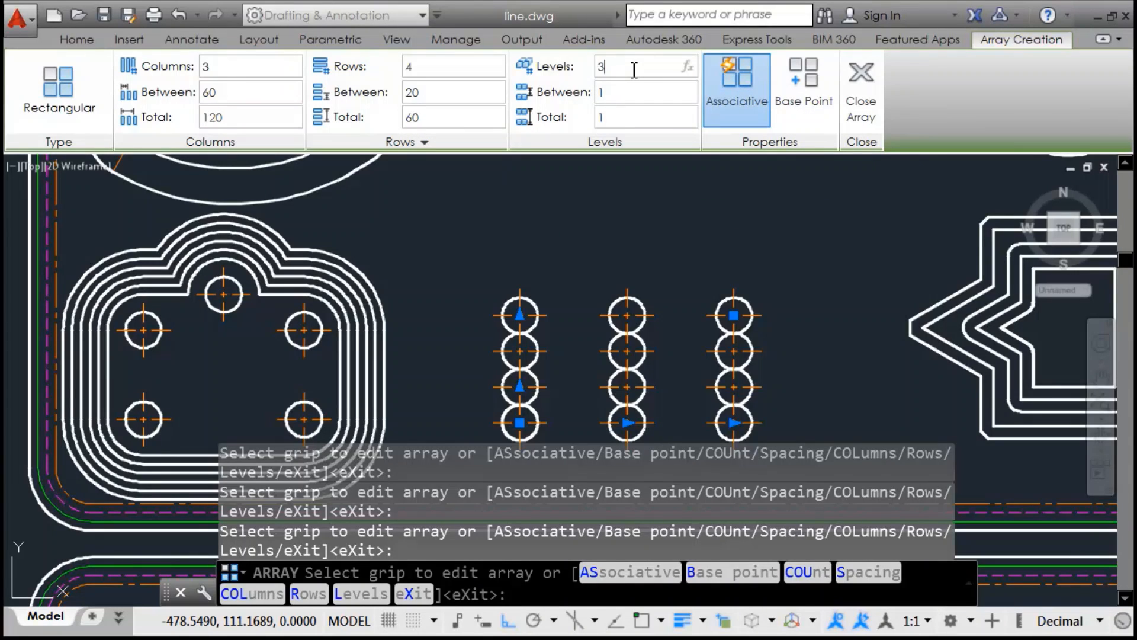
pyautogui.write('3')
pyautogui.press('Return')
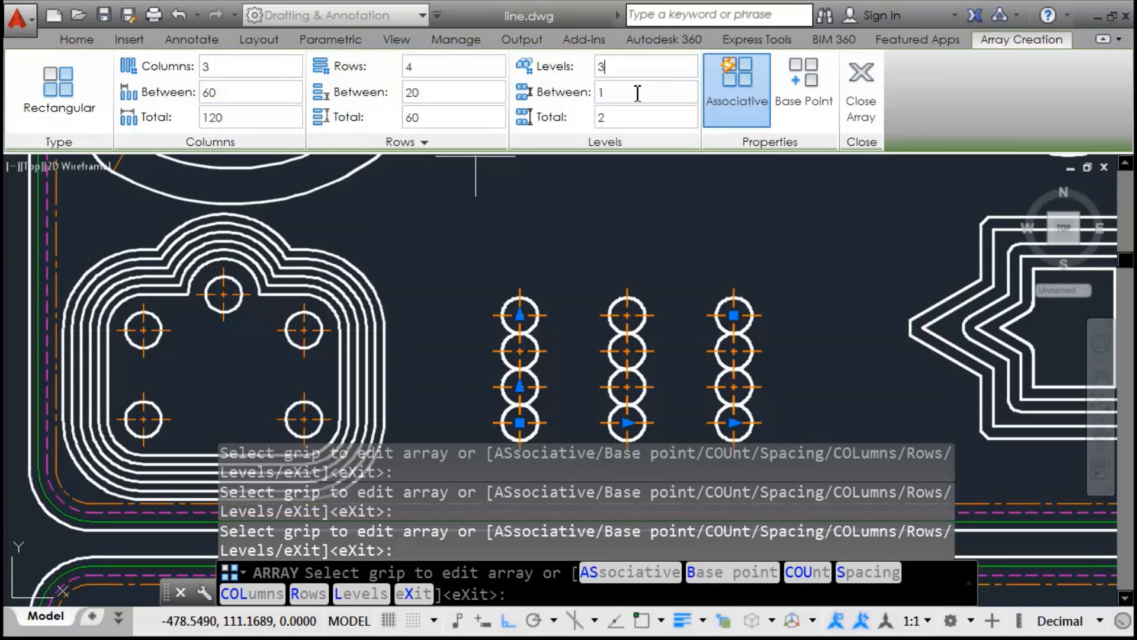
pyautogui.click(637, 93)
pyautogui.press('Return')
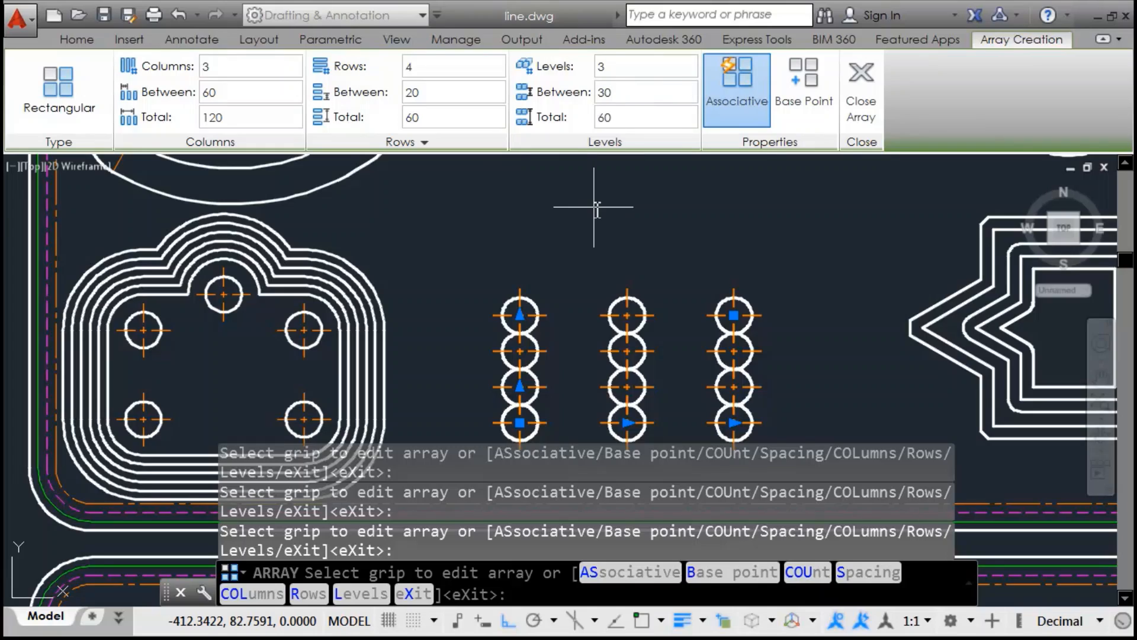
# Check the array's levels from a tilted view, restore the top view and finish the array
pyautogui.keyDown('shift'); pyautogui.moveTo(599, 396); pyautogui.dragTo(563, 403, button='middle'); pyautogui.keyUp('shift')
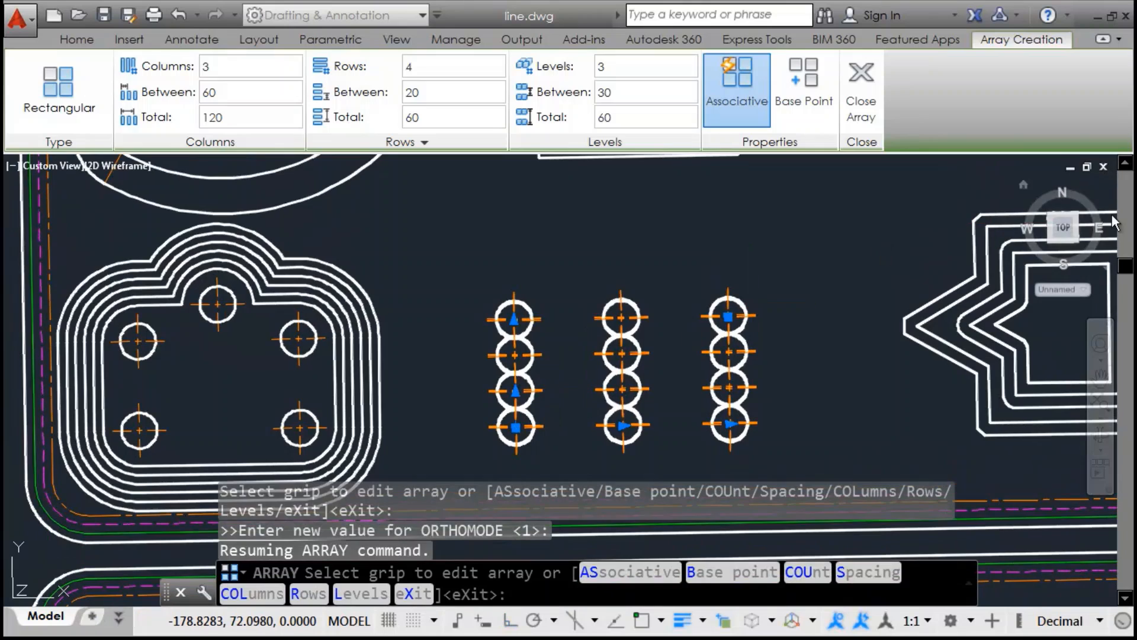
pyautogui.click(1064, 229)
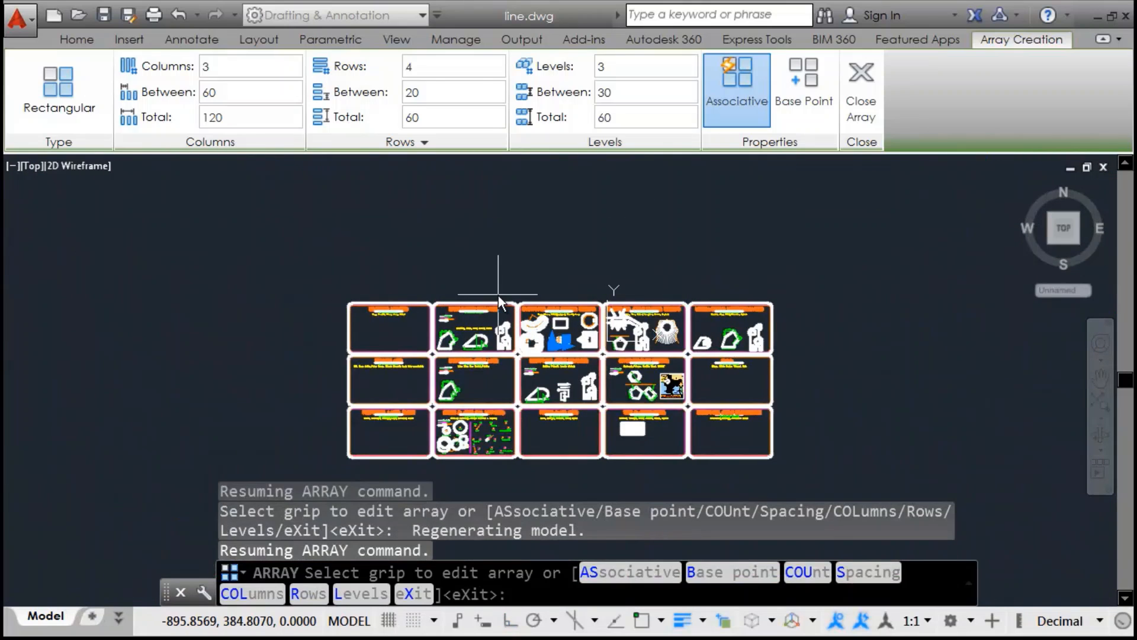
pyautogui.write('z')
pyautogui.press('Return')
pyautogui.press('Return')
pyautogui.scroll(10, 563, 332)
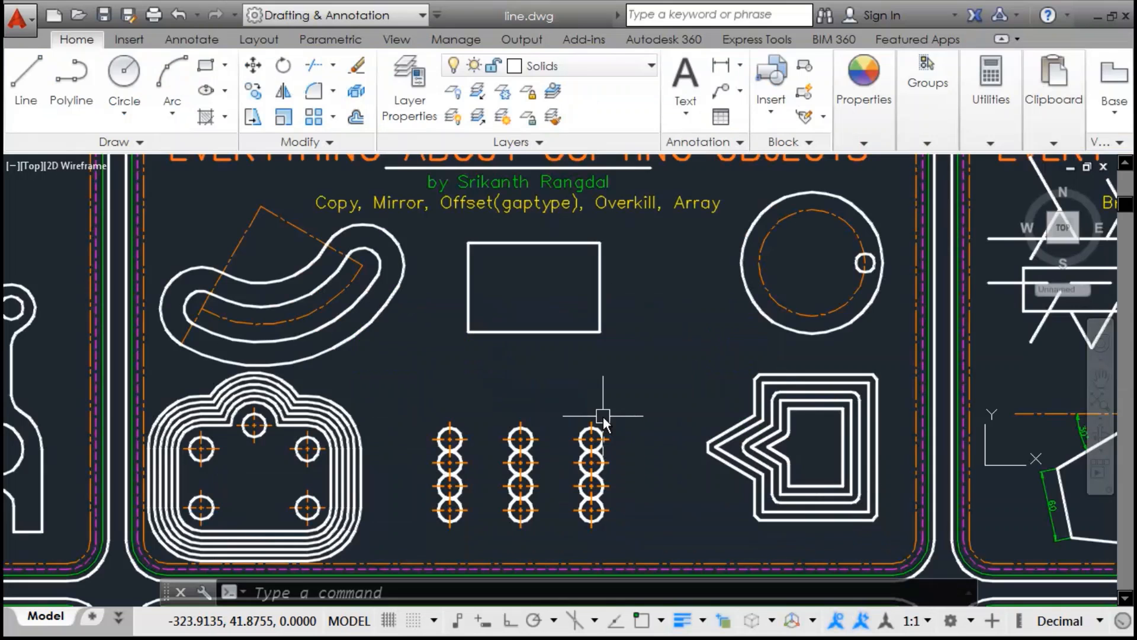
# Stretch the circle array with its grips to 6 rows and a row spacing of about 29.6
pyautogui.click(529, 439)
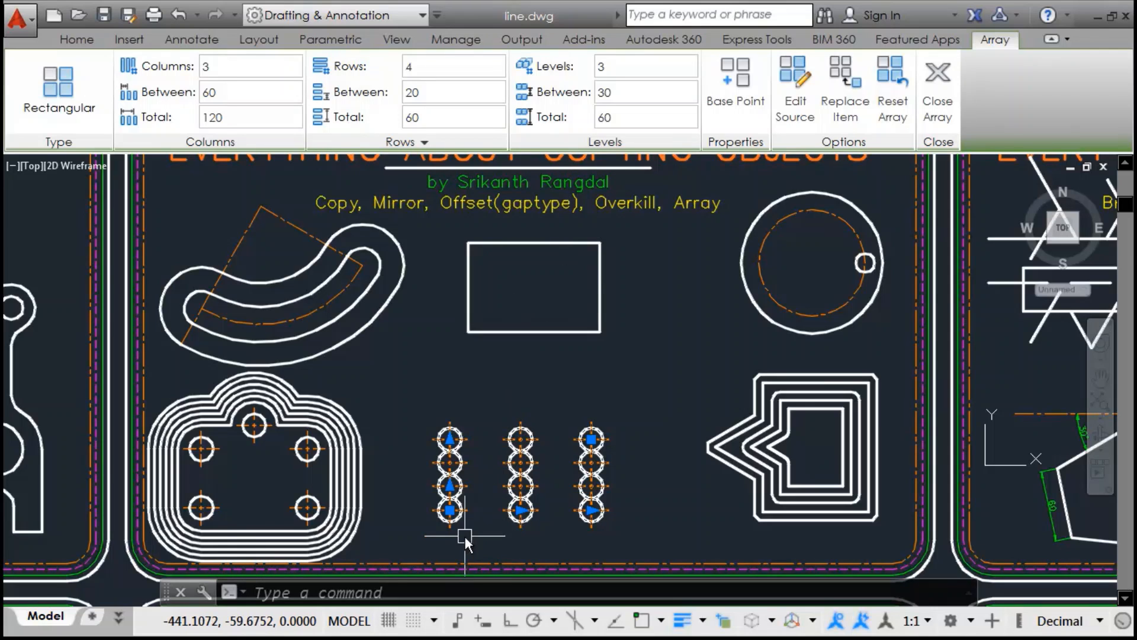
pyautogui.scroll(2, 464, 535)
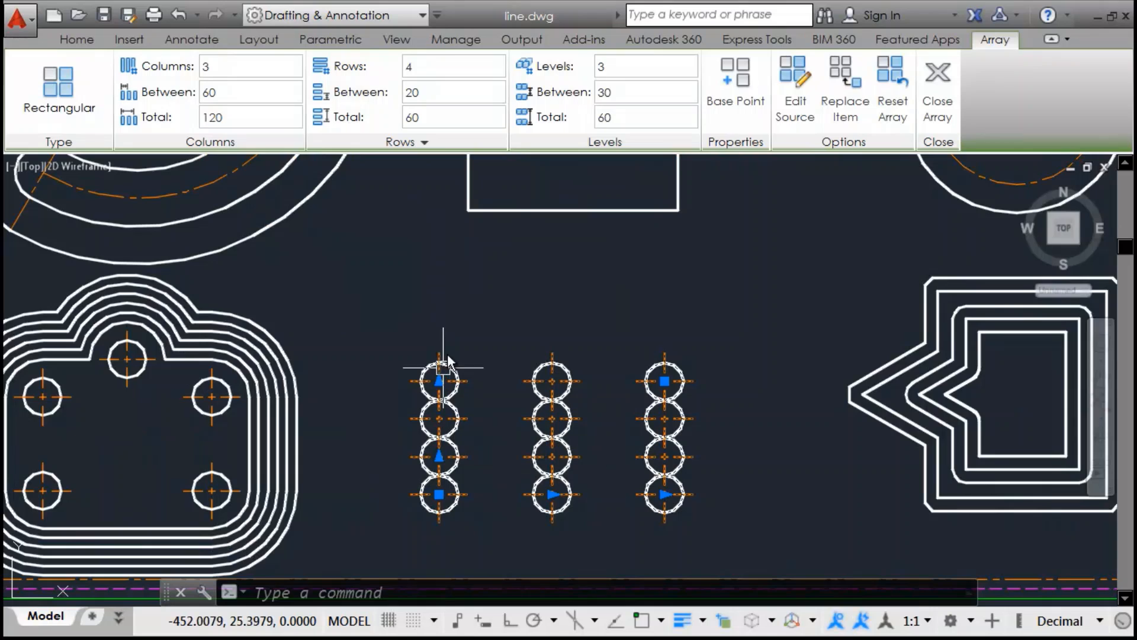
pyautogui.click(439, 382)
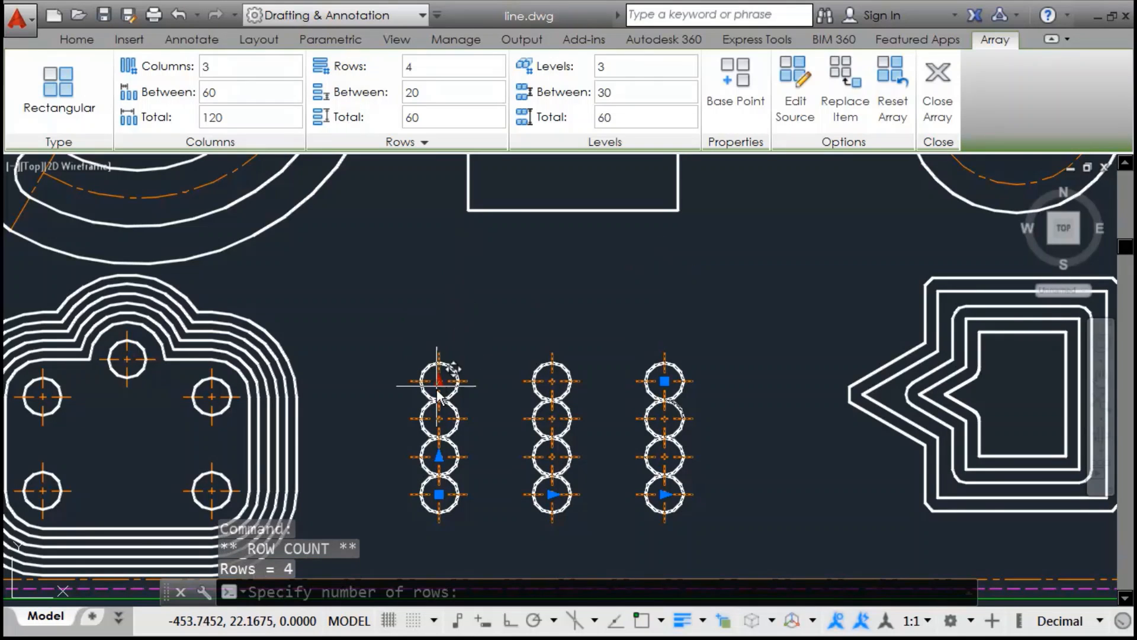
pyautogui.click(456, 280)
pyautogui.click(439, 456)
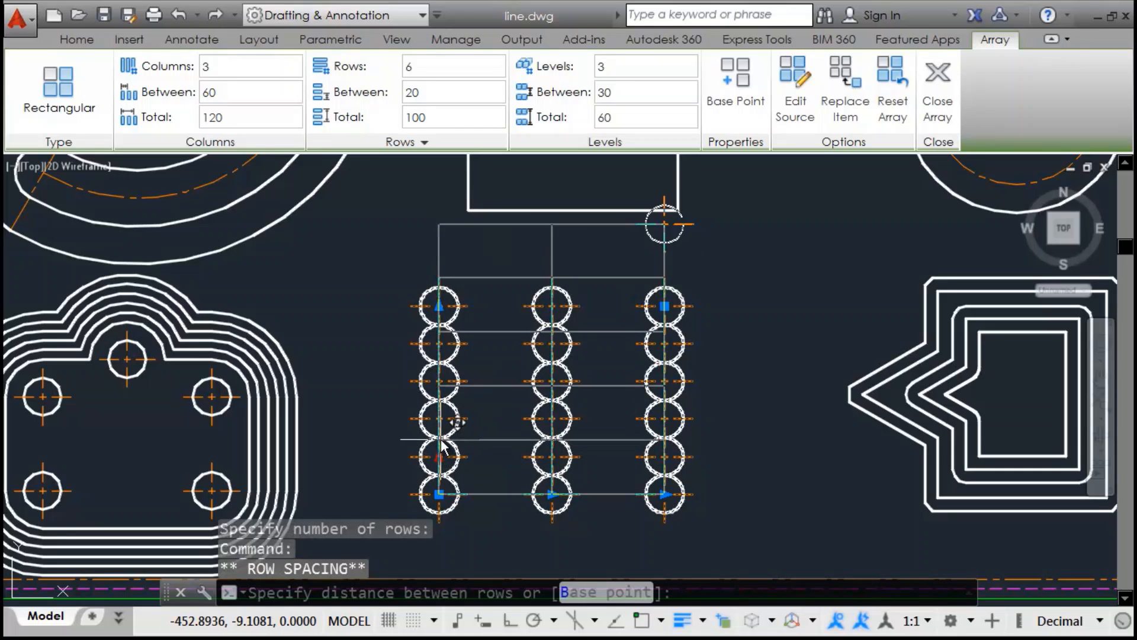
pyautogui.click(439, 438)
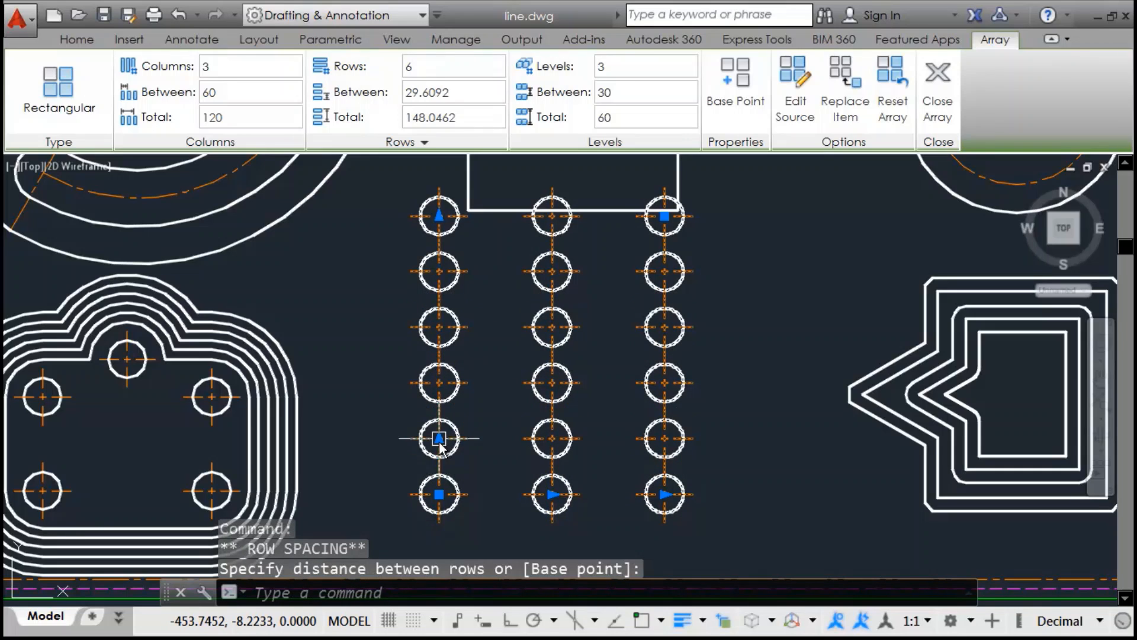
# Extend the circle array to 4 columns and reduce it to 3 rows using its grips
pyautogui.click(665, 494)
pyautogui.click(831, 501)
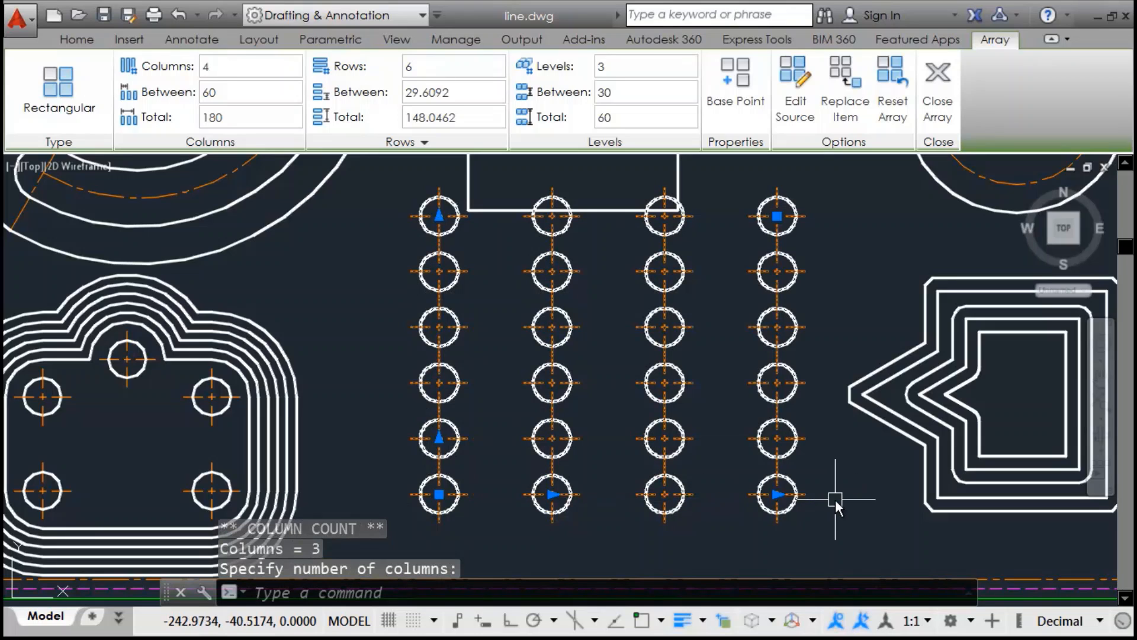
pyautogui.click(443, 220)
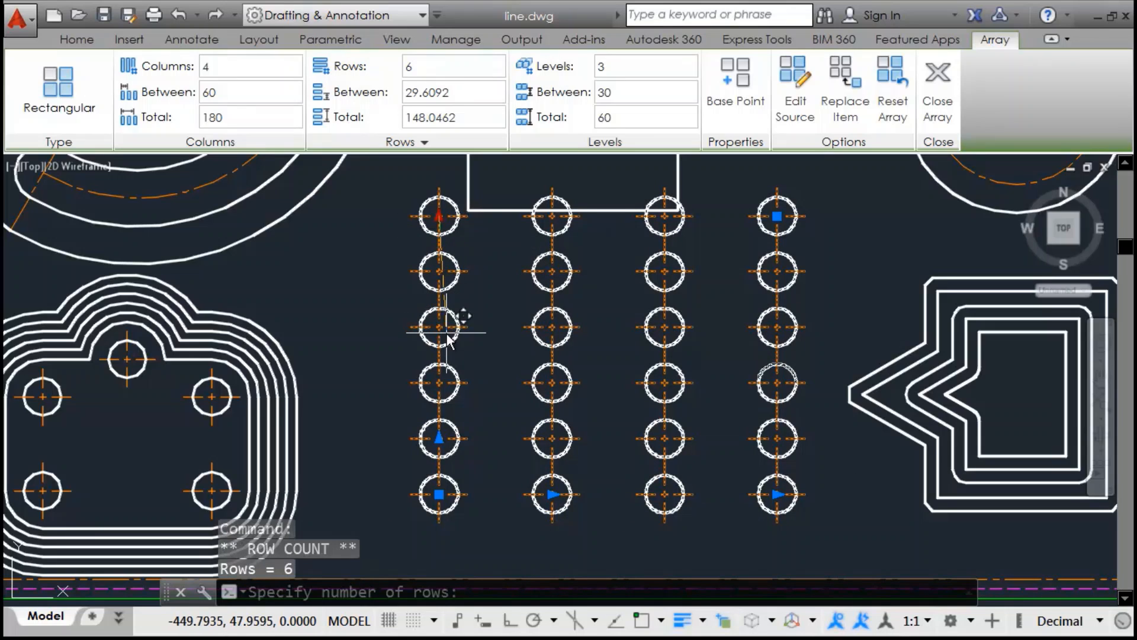
pyautogui.click(473, 373)
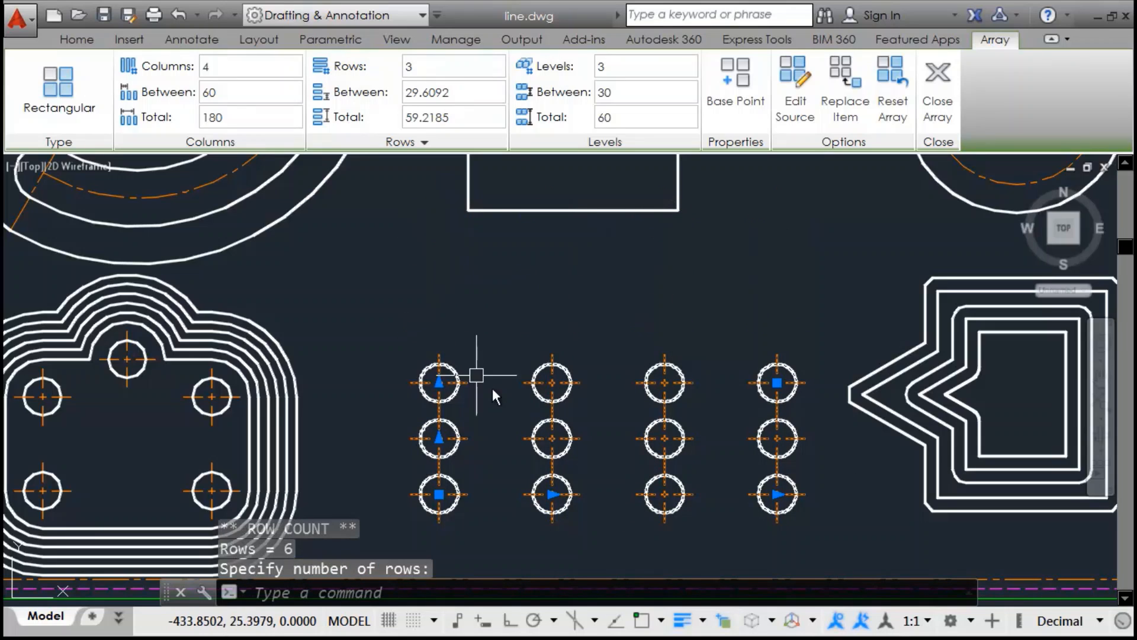
# Reduce the array's column spacing to about 44.1 with its grip and move the whole array slightly down and to the left
pyautogui.click(552, 494)
pyautogui.scroll(2, 578, 508)
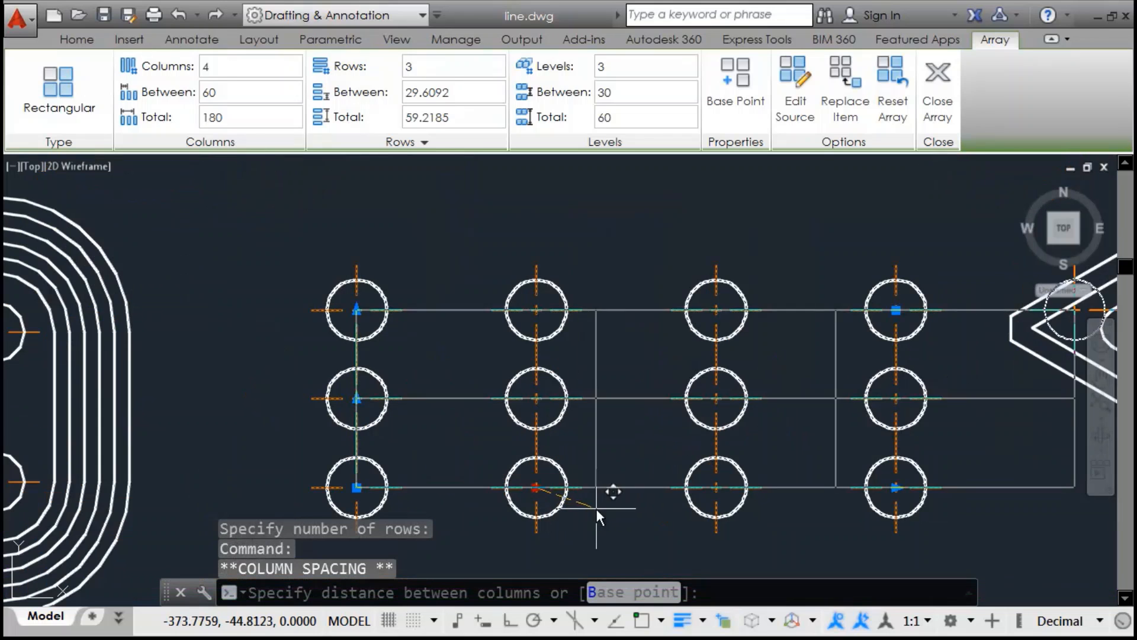
pyautogui.click(491, 529)
pyautogui.scroll(-2, 512, 503)
pyautogui.moveTo(407, 513); pyautogui.dragTo(472, 398, button='middle')
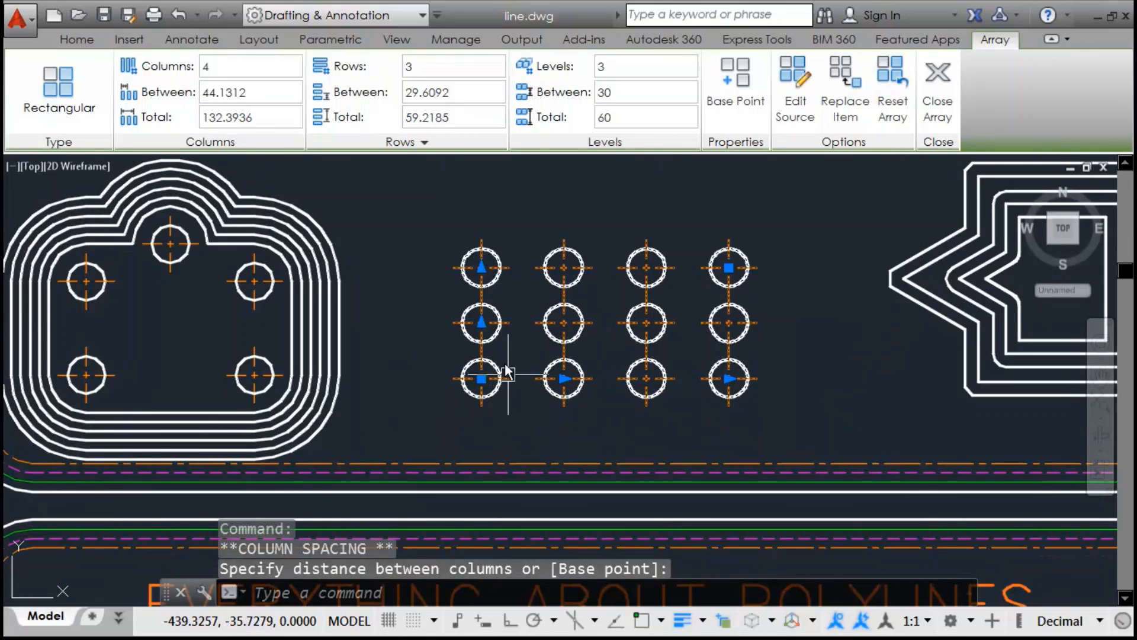
pyautogui.click(481, 379)
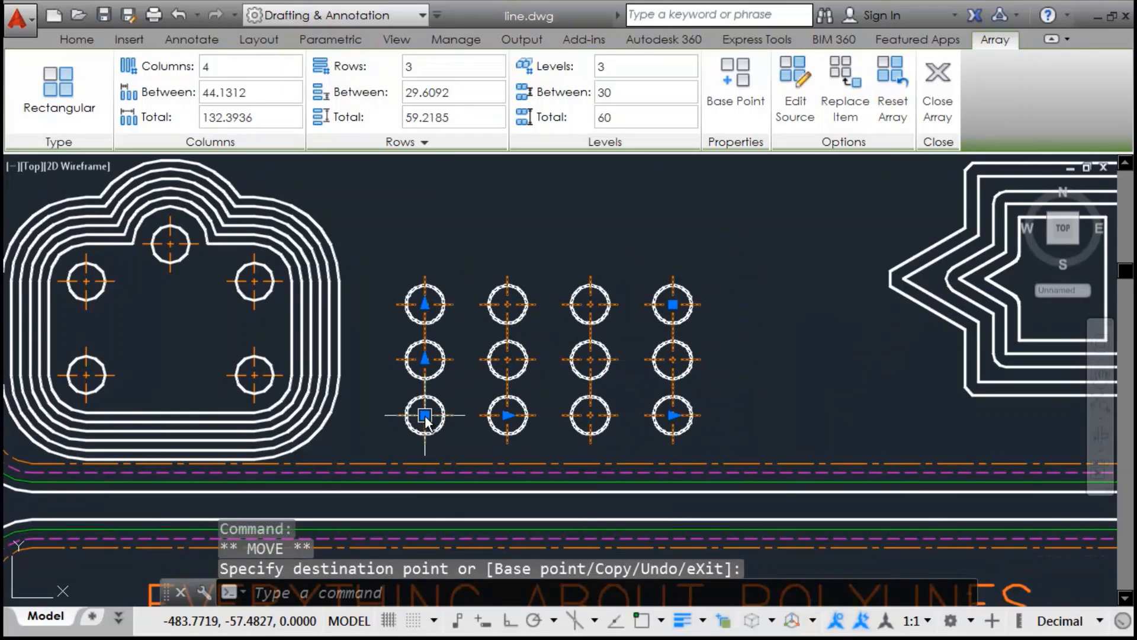
pyautogui.press('Escape')
# Resize the array by its corner grip to 6 columns and 5 rows, and shrink it to 3 columns and 2 rows
pyautogui.click(673, 304)
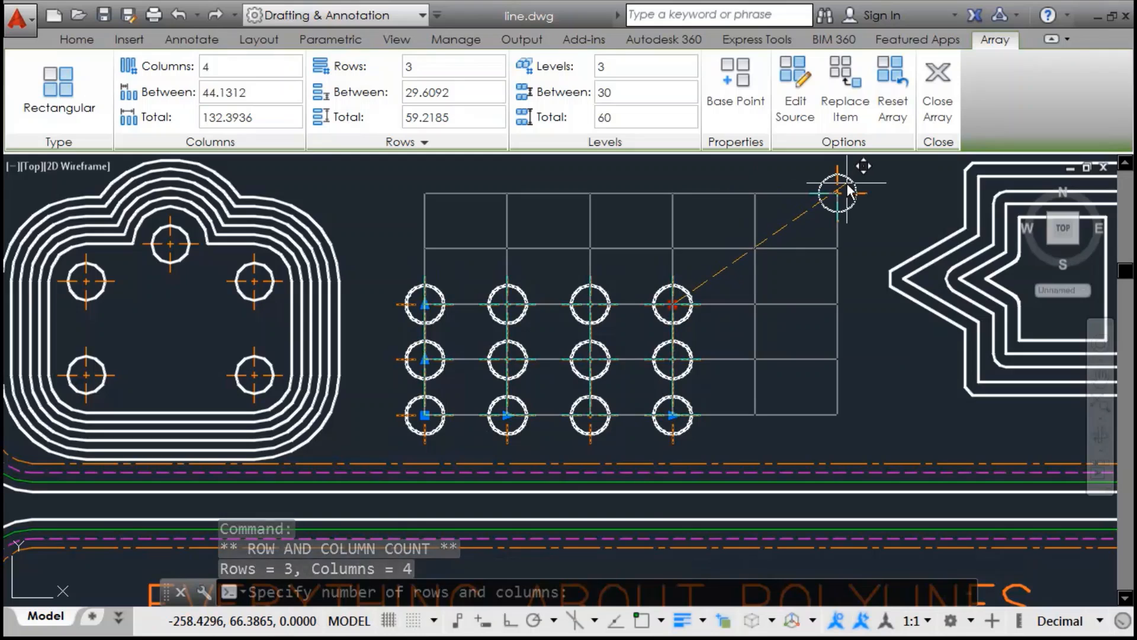
pyautogui.click(848, 190)
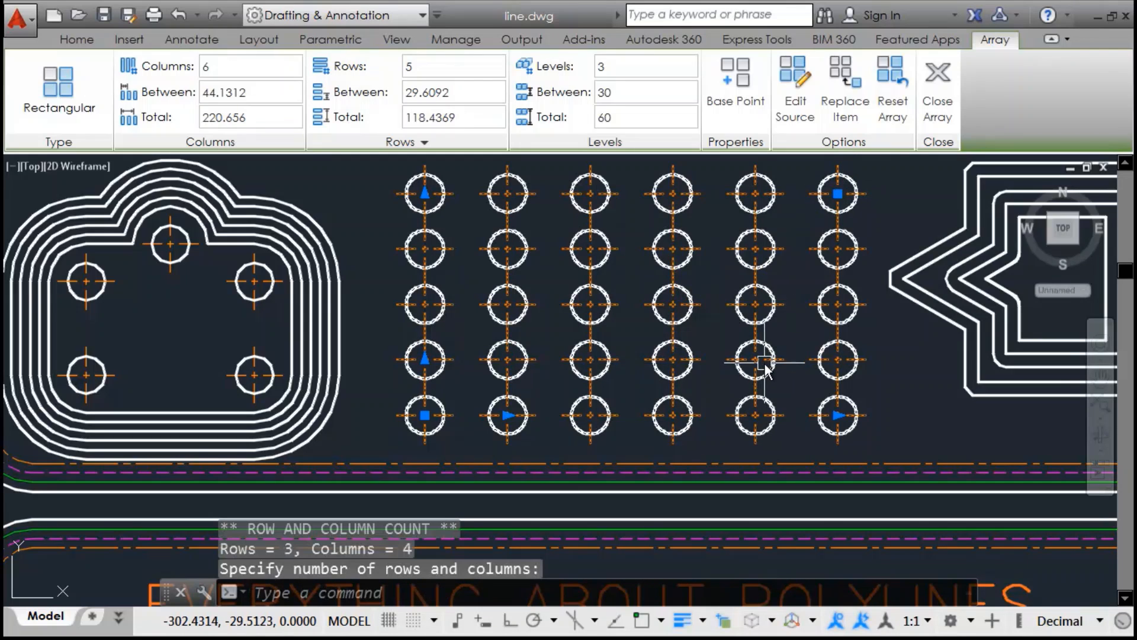
pyautogui.click(838, 193)
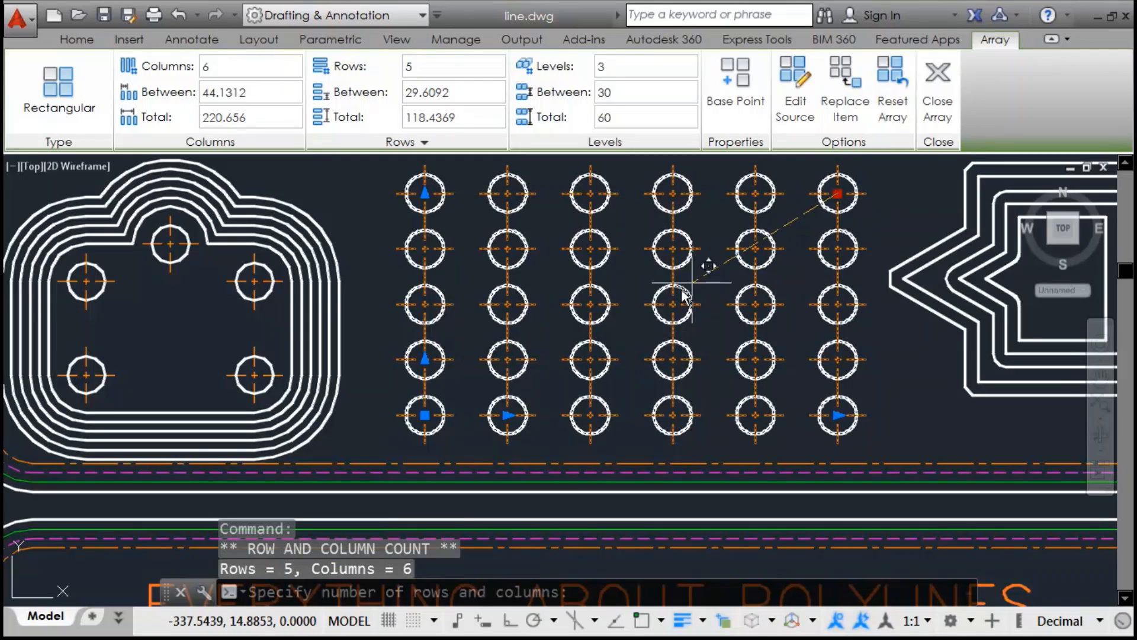
pyautogui.click(633, 311)
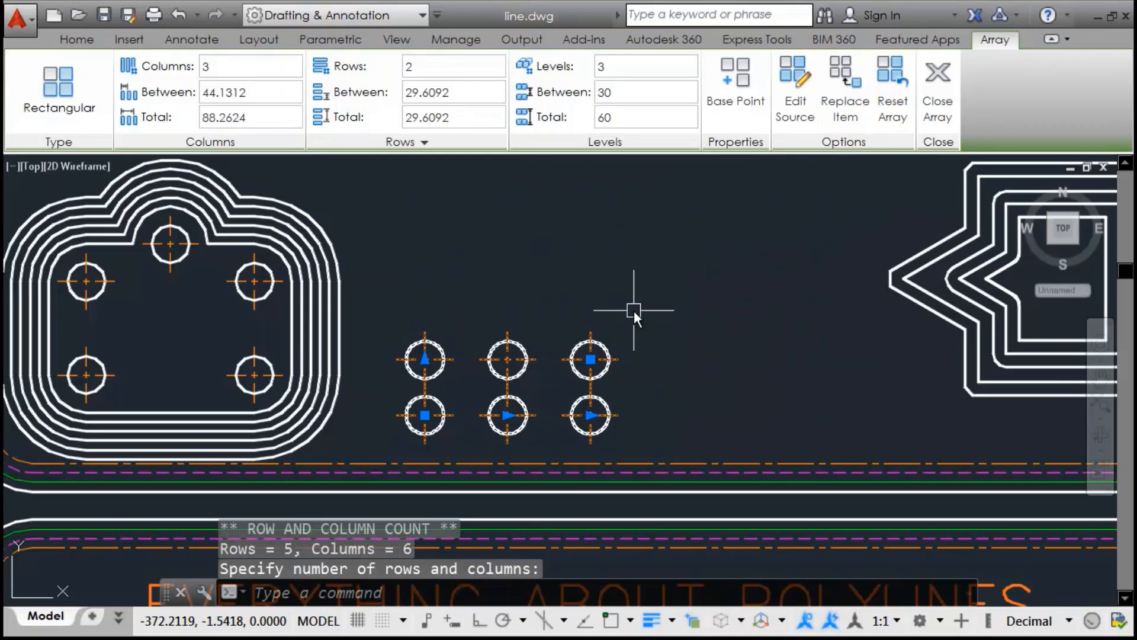
# Enlarge the array by its corner grip to 5 columns and 4 rows, and deselect it
pyautogui.click(590, 359)
pyautogui.click(770, 237)
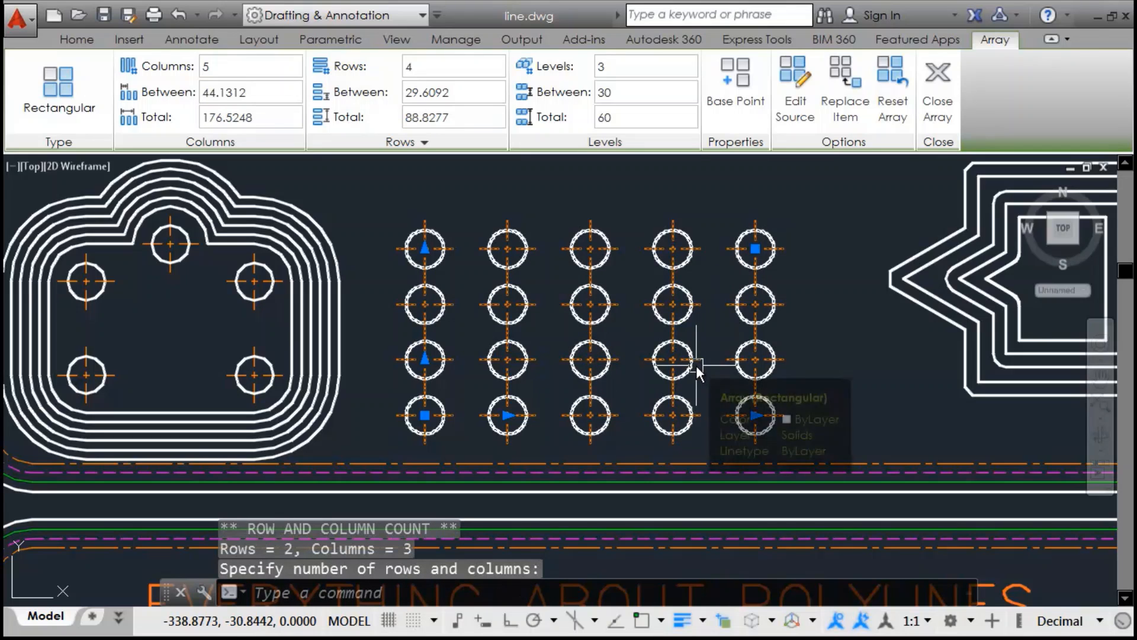
pyautogui.press('Escape')
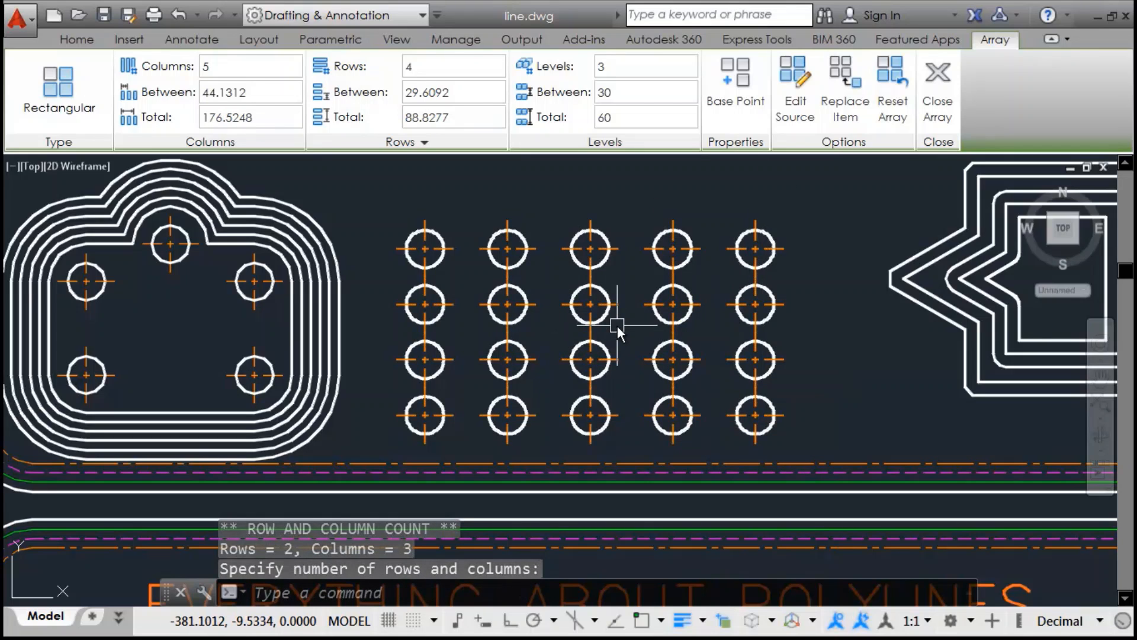
# Create a polar array of the small circle around the large circle's centre, with object snap turned on
pyautogui.moveTo(878, 212)
pyautogui.mouseDown(button='middle')
pyautogui.moveTo(861, 255)
pyautogui.moveTo(741, 395)
pyautogui.moveTo(627, 601)
pyautogui.mouseUp(button='middle')
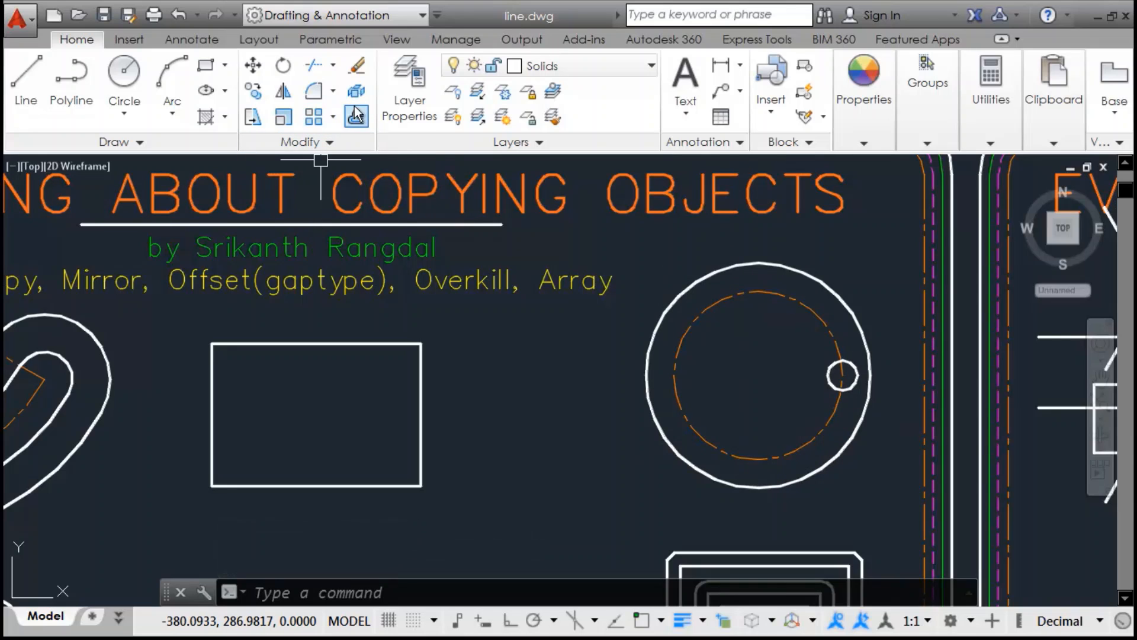
pyautogui.click(333, 116)
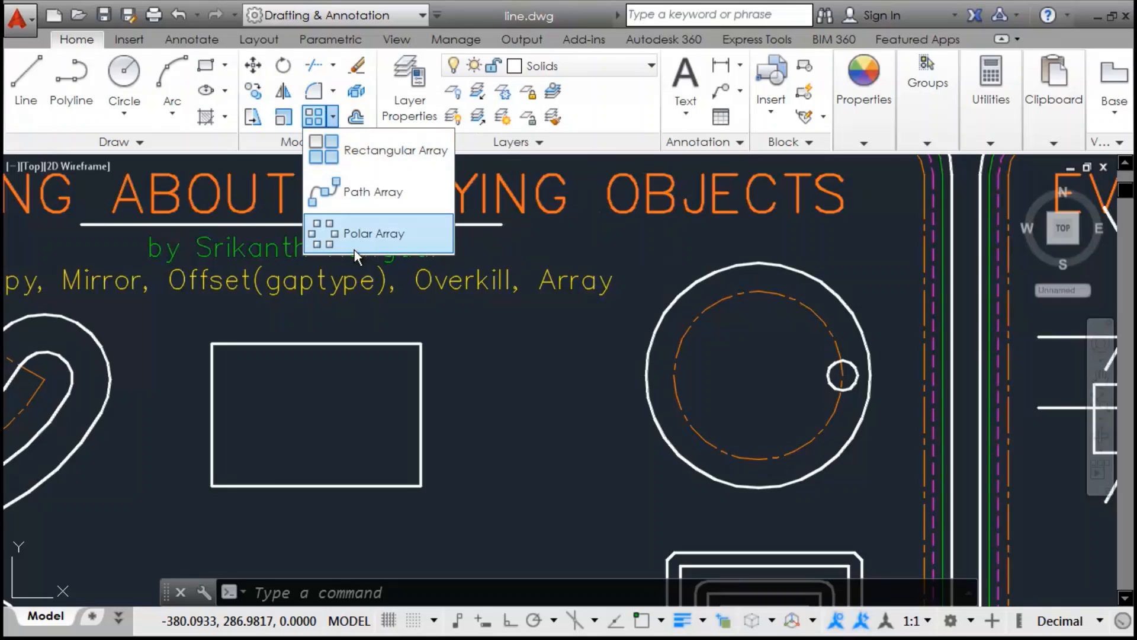
pyautogui.click(353, 233)
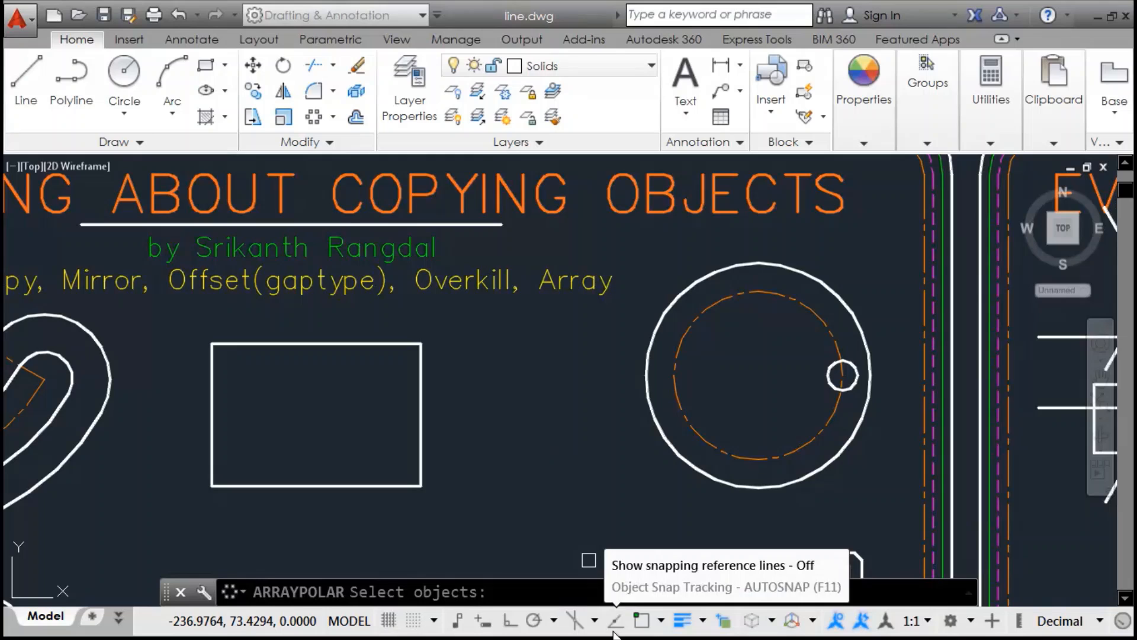
pyautogui.click(824, 372)
pyautogui.press('Return')
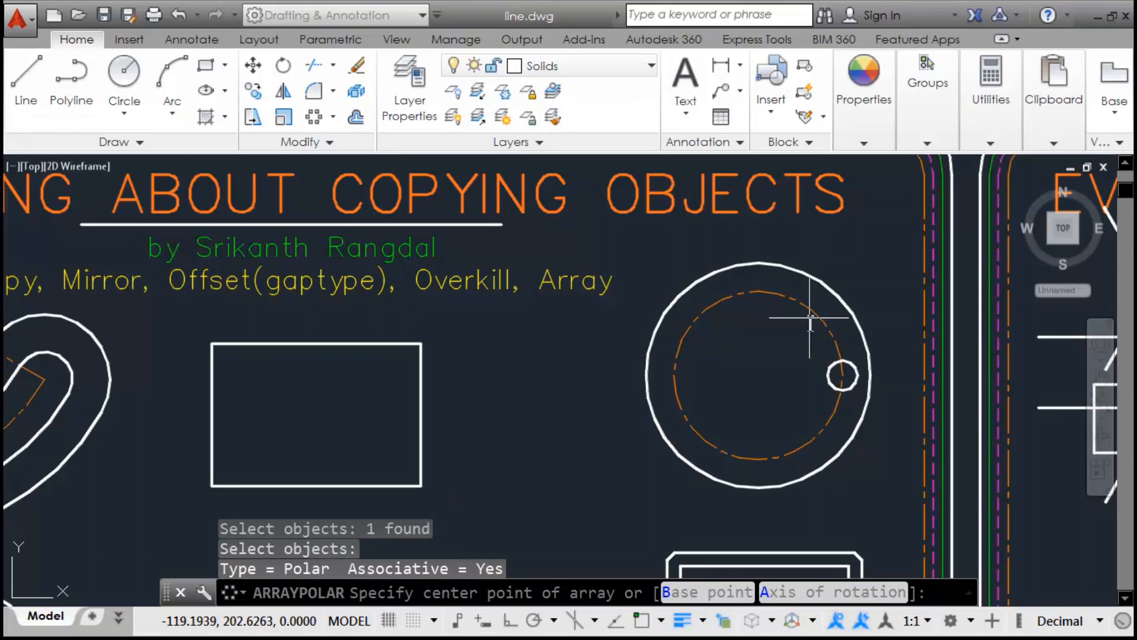
pyautogui.click(641, 622)
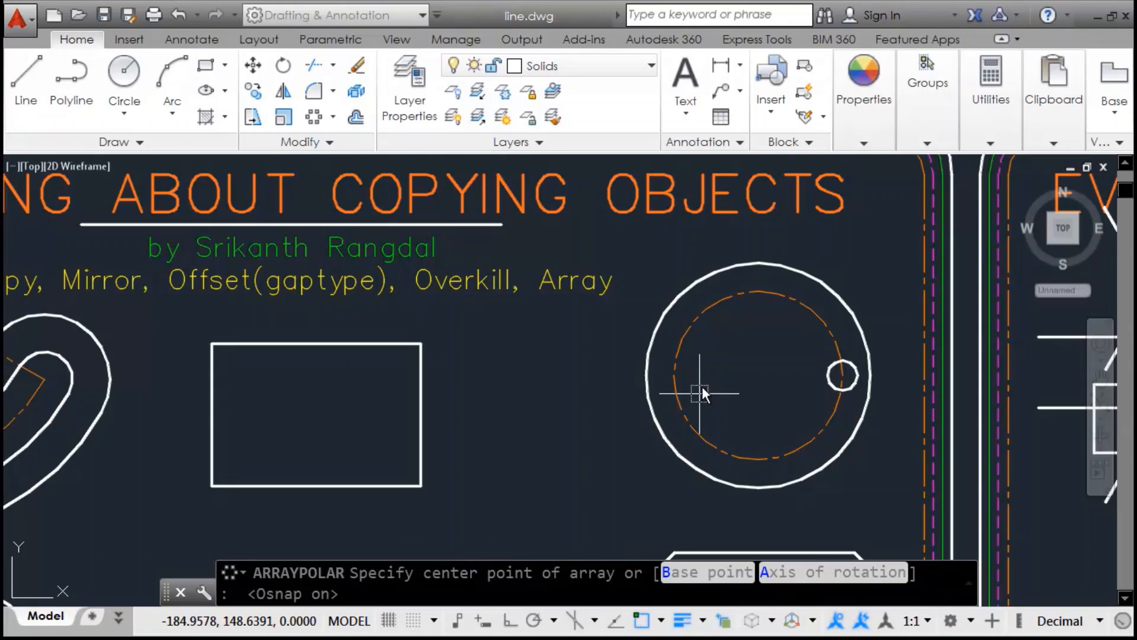
pyautogui.click(759, 375)
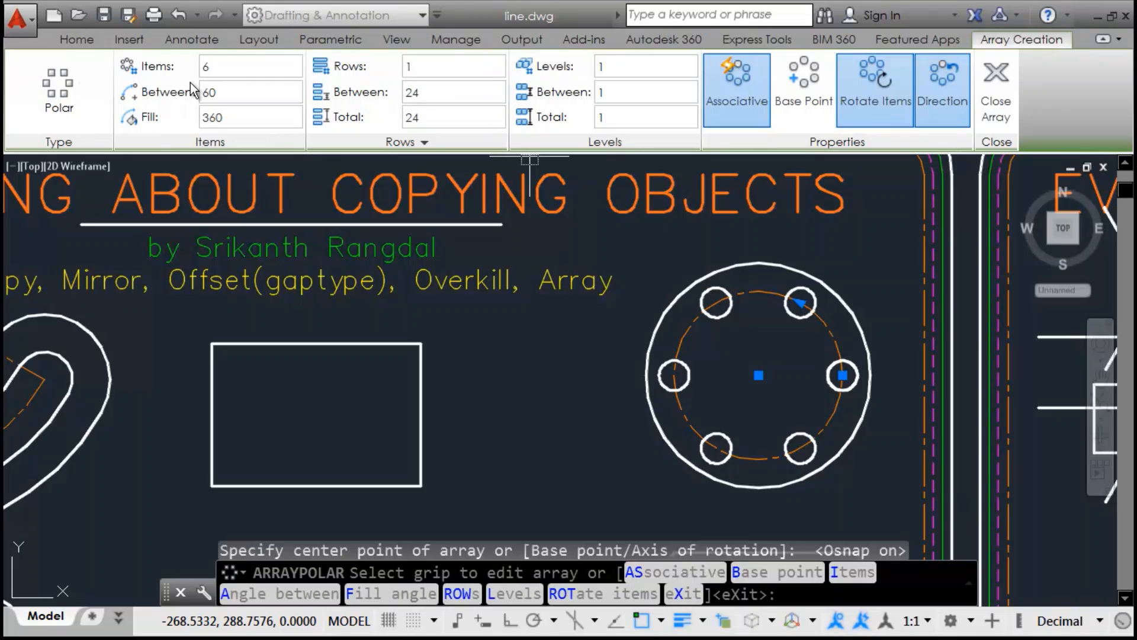
# Set the polar array to 8 items and check its angle-between and fill-angle settings
pyautogui.click(247, 70)
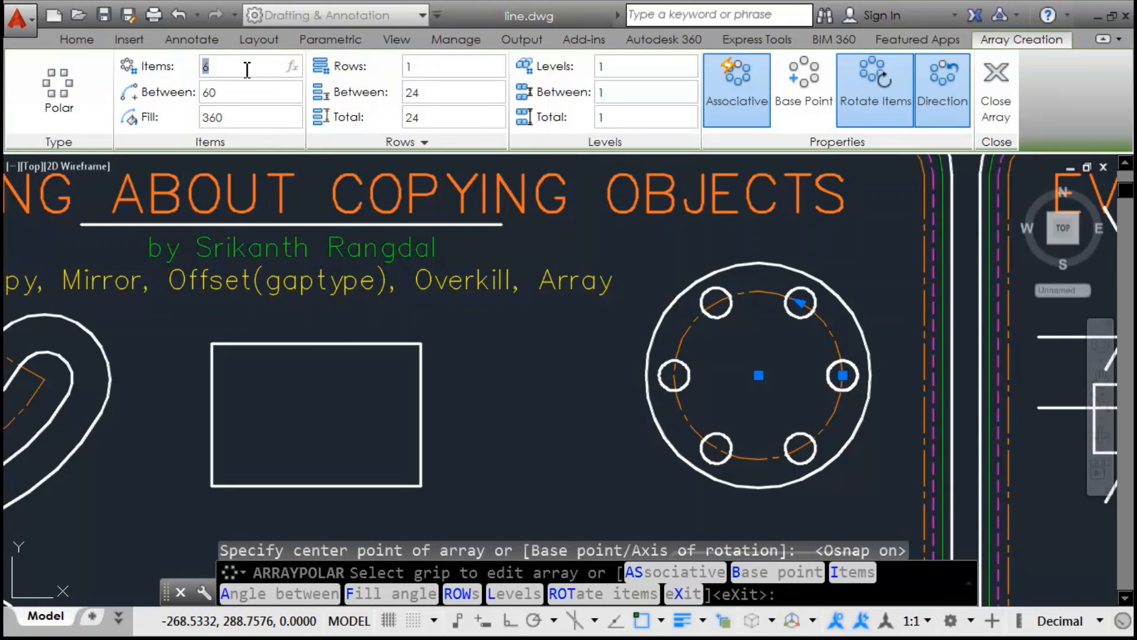
pyautogui.write('8')
pyautogui.press('Return')
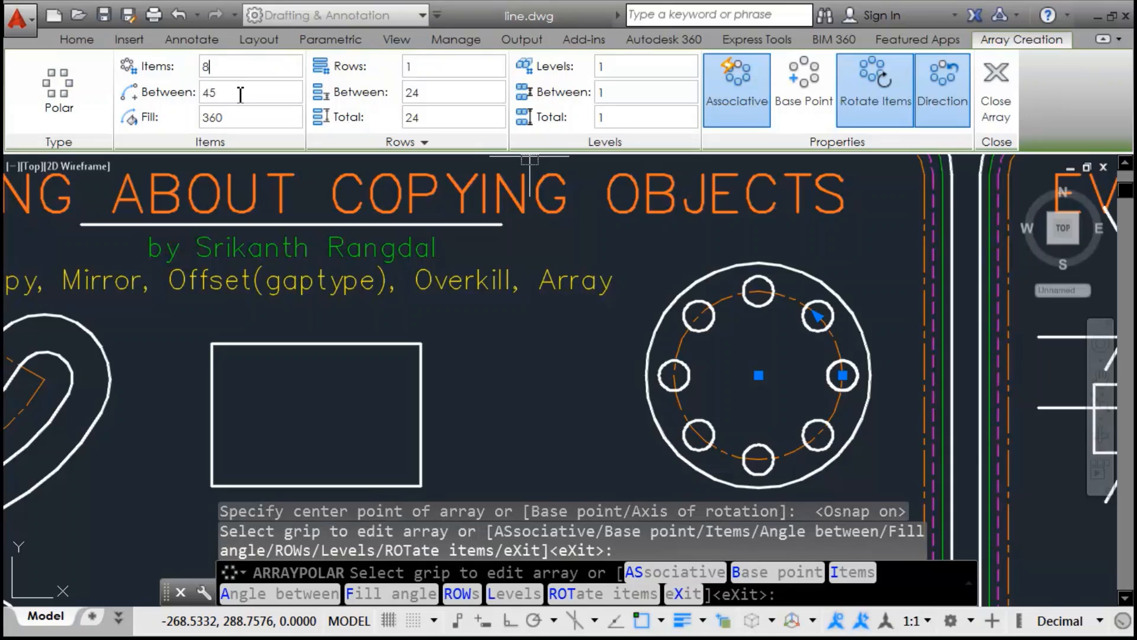
pyautogui.click(227, 90)
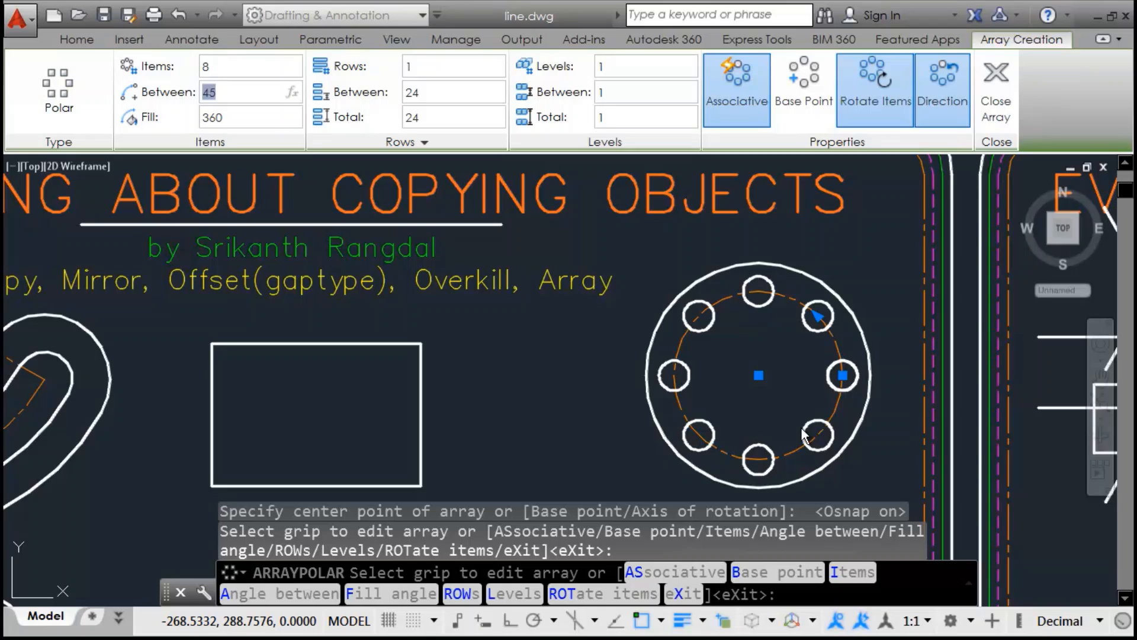
pyautogui.click(231, 97)
pyautogui.click(234, 118)
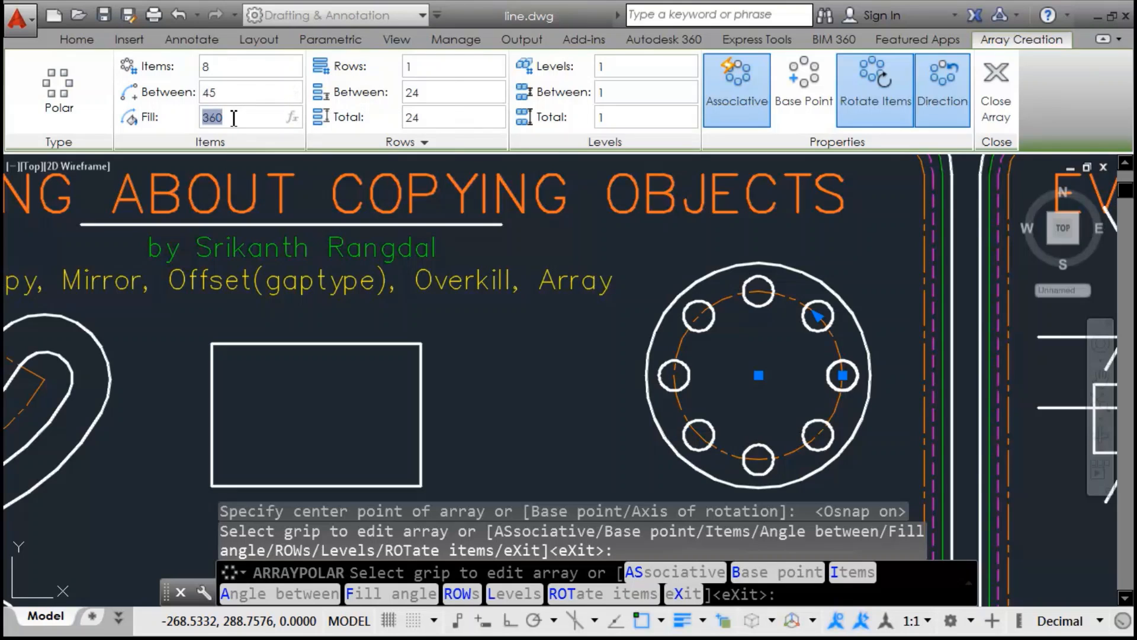
# Increase the polar array's rows to 2 and then to 3
pyautogui.click(461, 71)
pyautogui.press('Return')
pyautogui.click(460, 92)
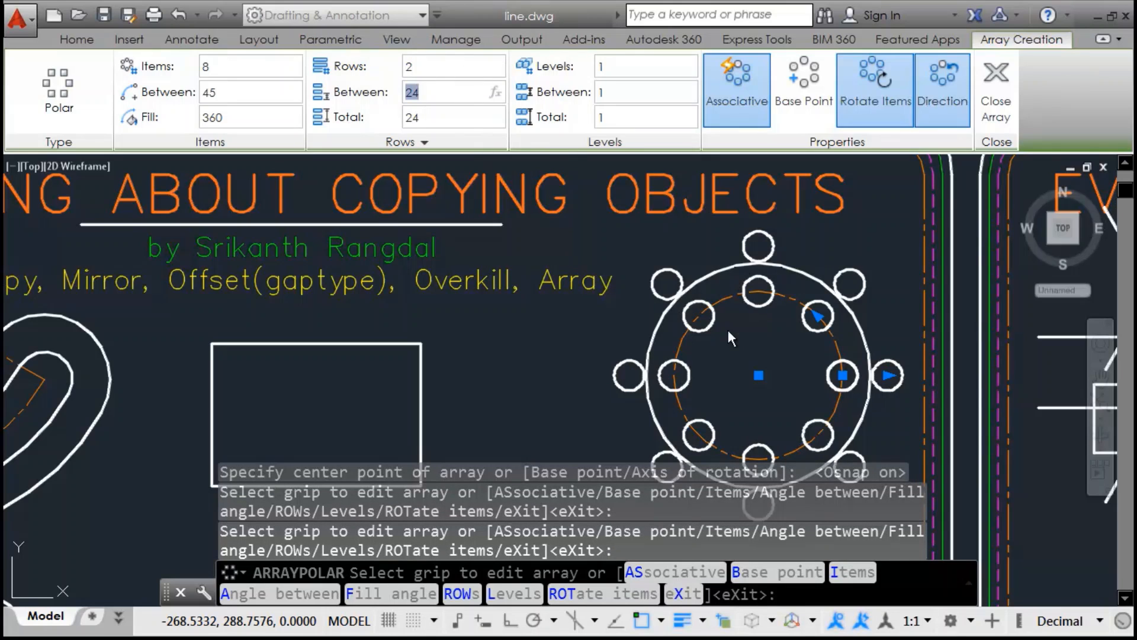
pyautogui.click(444, 70)
pyautogui.write('3')
pyautogui.press('Return')
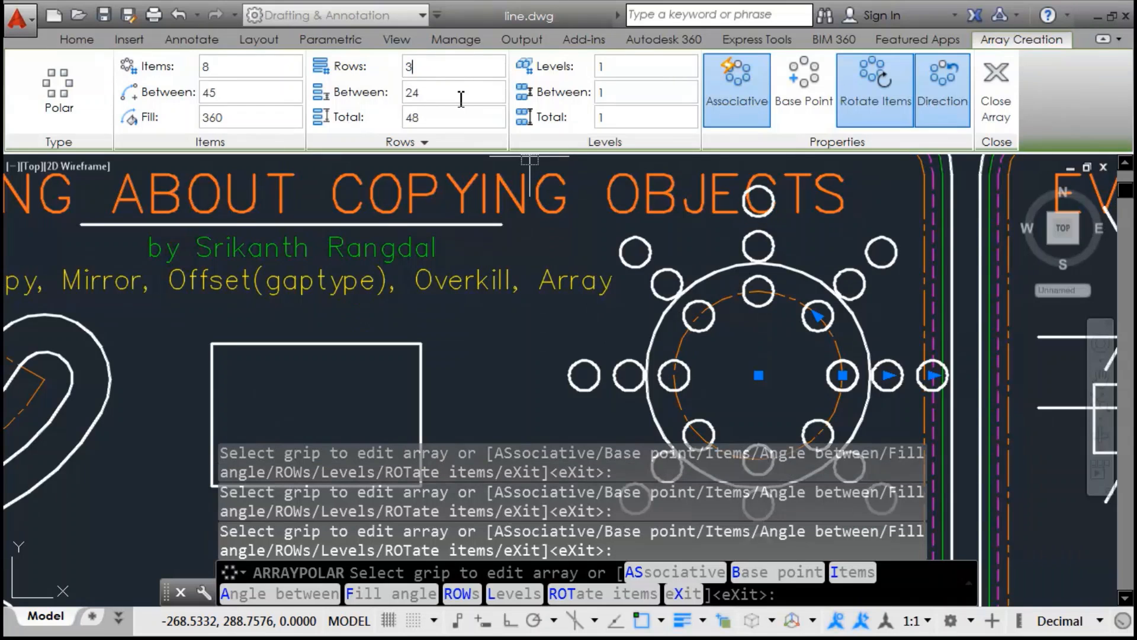
# Give the polar array 3 levels spaced 30 apart and tilt the view to inspect them in 3D
pyautogui.click(624, 71)
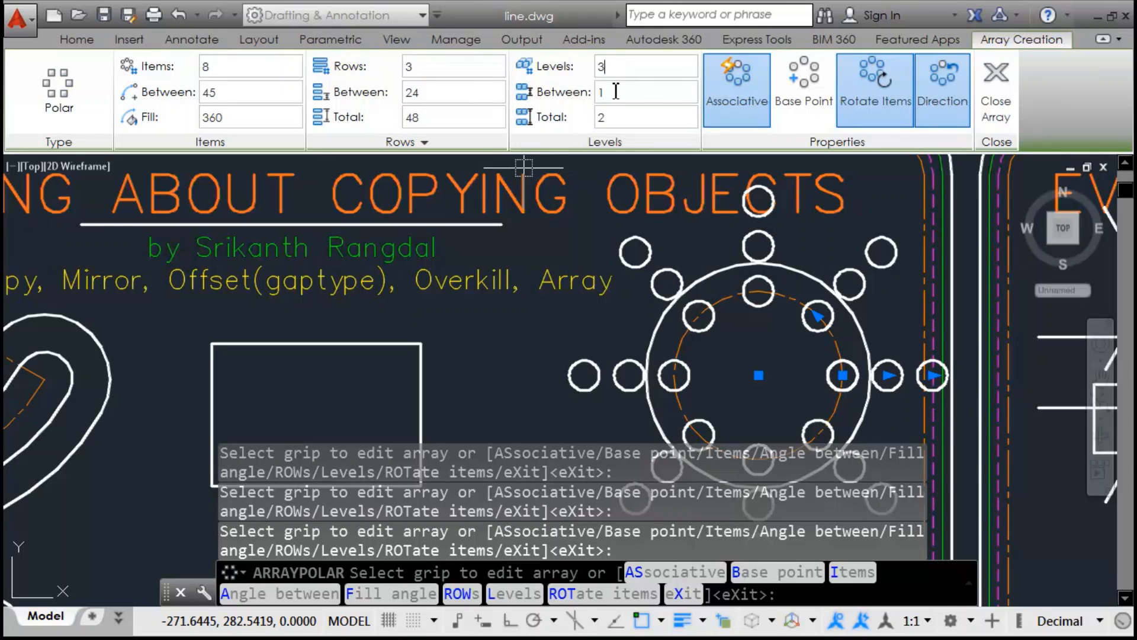
pyautogui.click(646, 96)
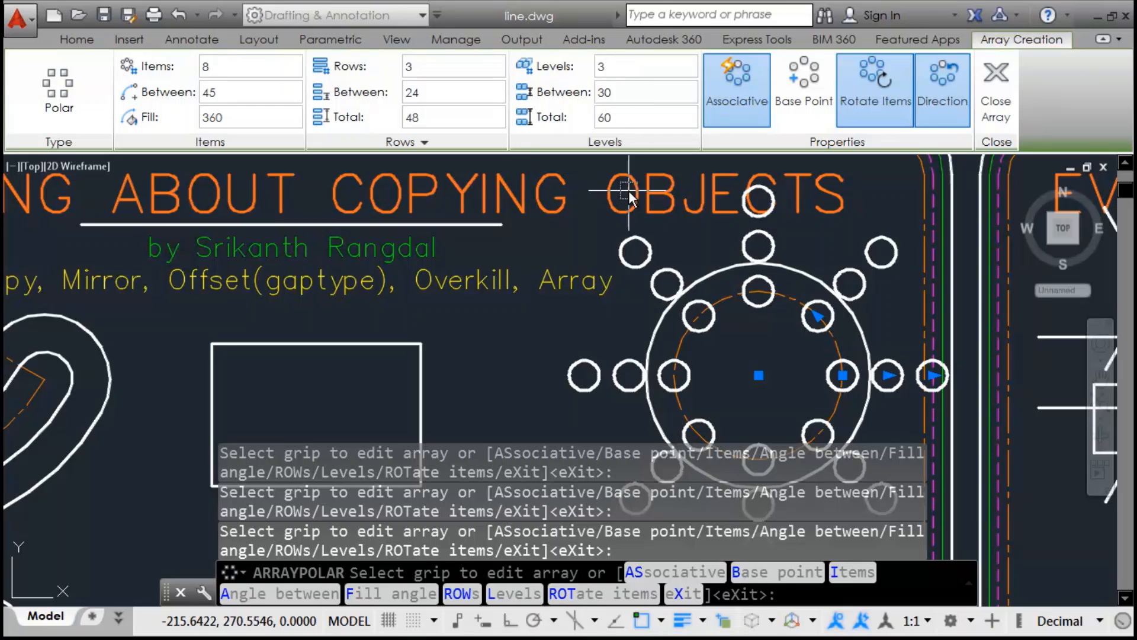
pyautogui.moveTo(749, 377)
pyautogui.mouseDown(button='middle')
pyautogui.moveTo(733, 379)
pyautogui.moveTo(669, 331)
pyautogui.moveTo(691, 342)
pyautogui.mouseUp(button='middle')
pyautogui.press('alt')
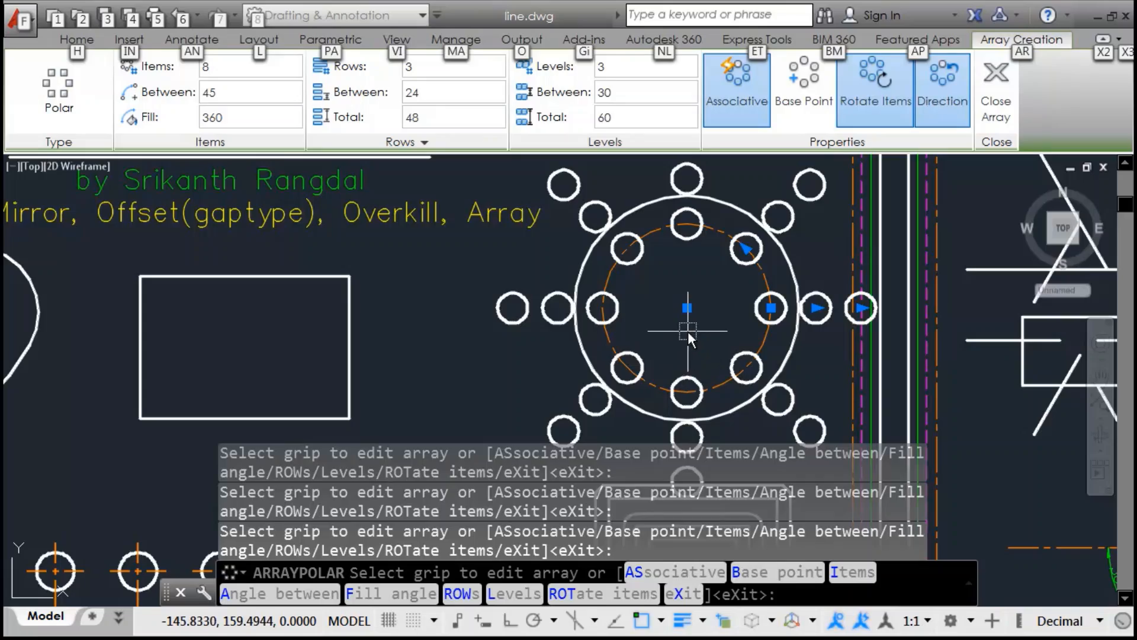
pyautogui.press('F8')
pyautogui.moveTo(670, 340)
pyautogui.keyDown('shift'); pyautogui.mouseDown(button='middle')
pyautogui.moveTo(682, 296)
pyautogui.moveTo(602, 248)
pyautogui.moveTo(478, 206)
pyautogui.moveTo(468, 169)
pyautogui.moveTo(548, 216)
pyautogui.moveTo(601, 272)
pyautogui.moveTo(589, 284)
pyautogui.mouseUp(button='middle'); pyautogui.keyUp('shift')
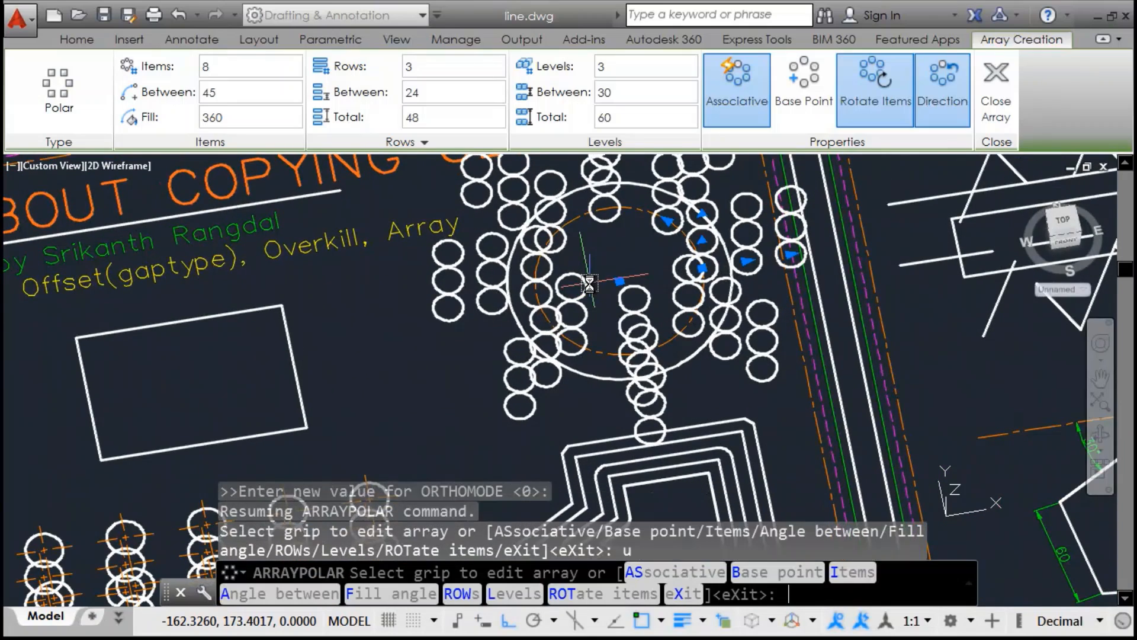
# Leave the array command, undo the polar array, and redo it
pyautogui.press('Escape')
pyautogui.press('Return')
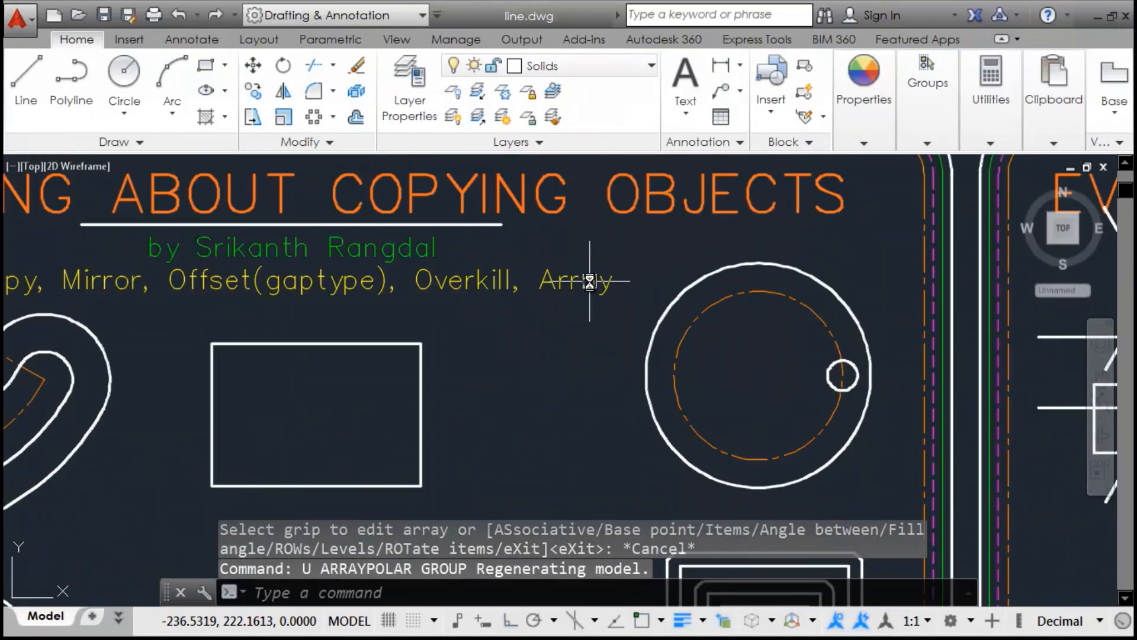
pyautogui.hotkey('ctrl', 'y')
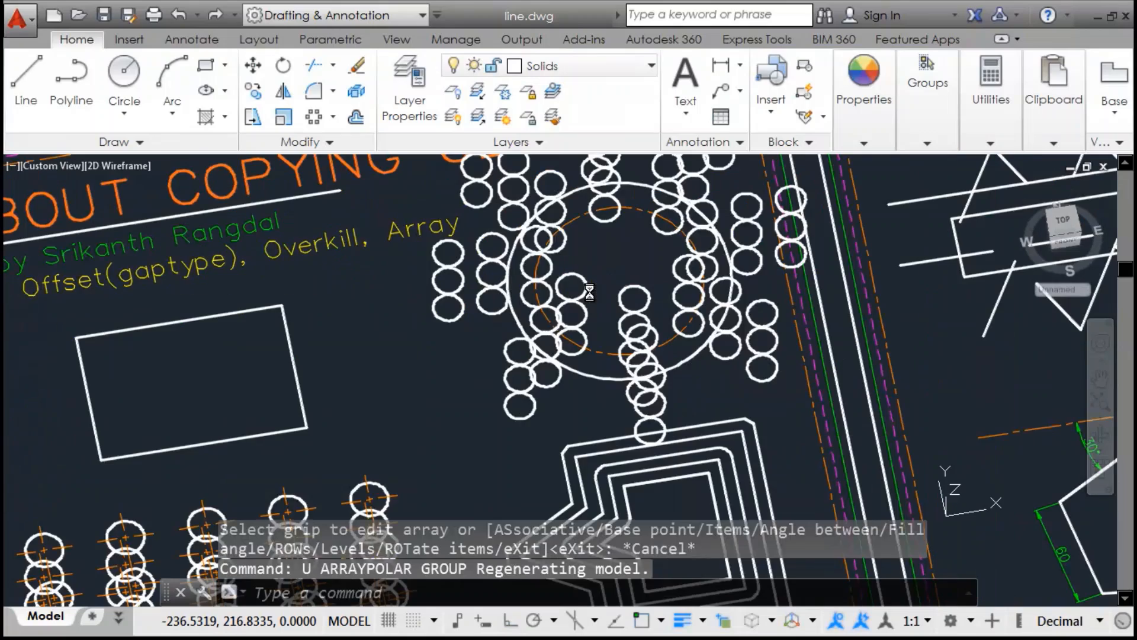
# Return to the Top view with north up and zoom in on the Everything About Copying Objects sheet
pyautogui.click(1065, 220)
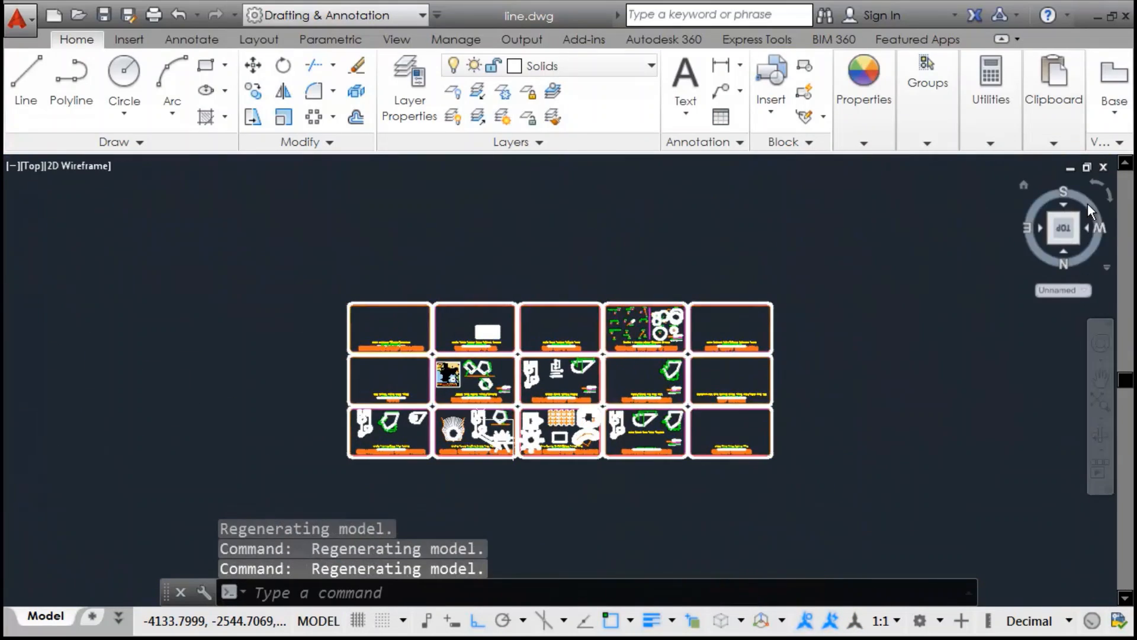
pyautogui.click(1108, 194)
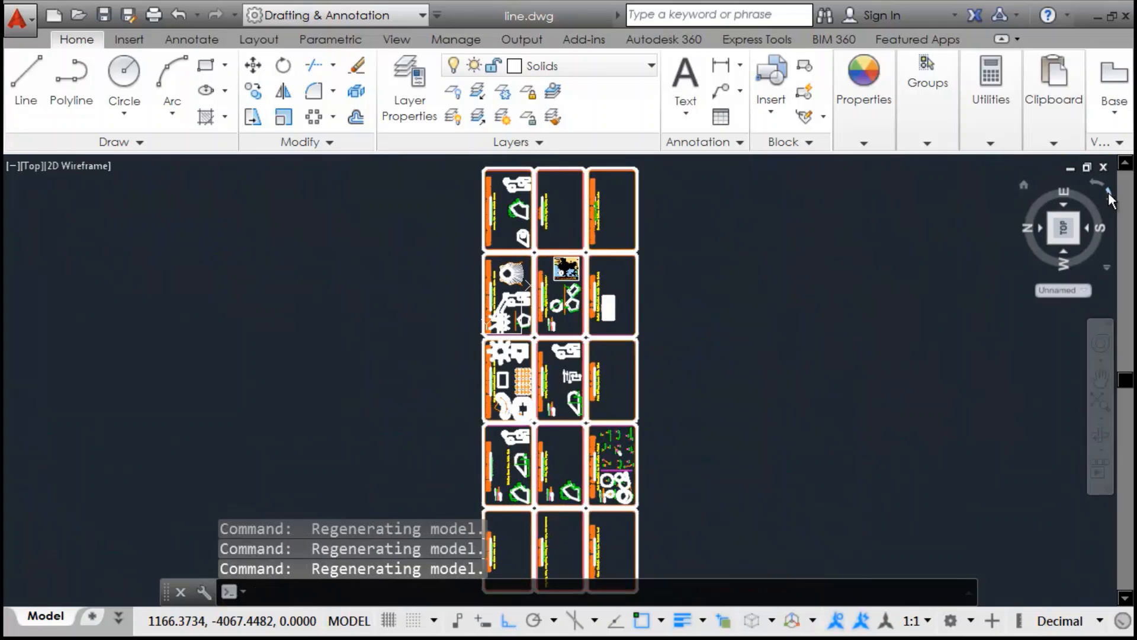
pyautogui.click(1108, 193)
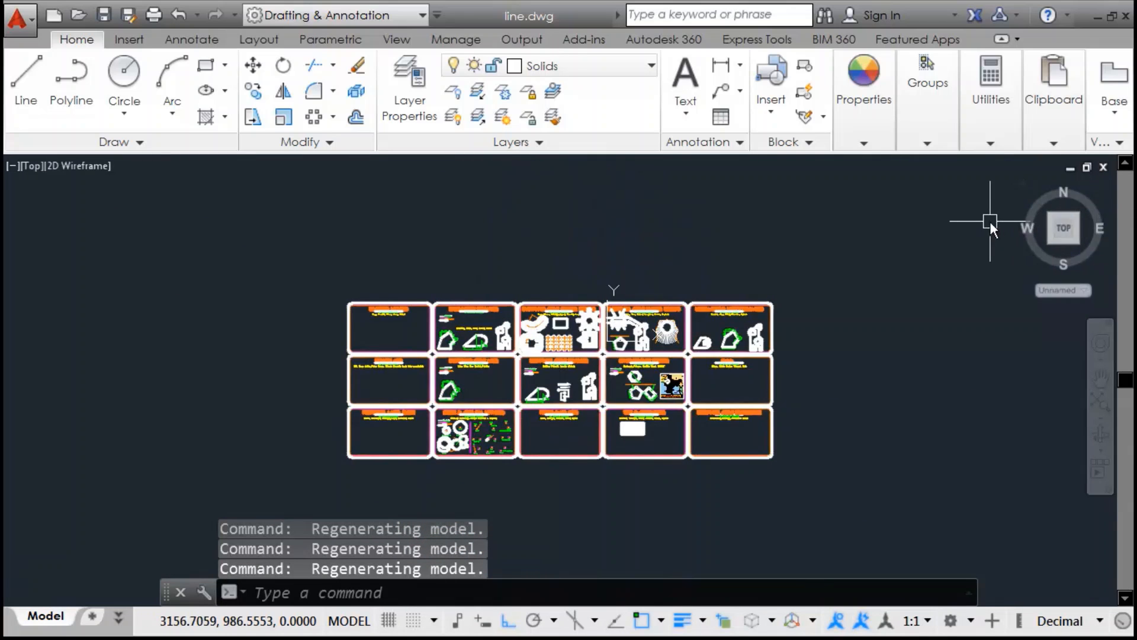
pyautogui.write('z')
pyautogui.press('Return')
pyautogui.click(517, 303)
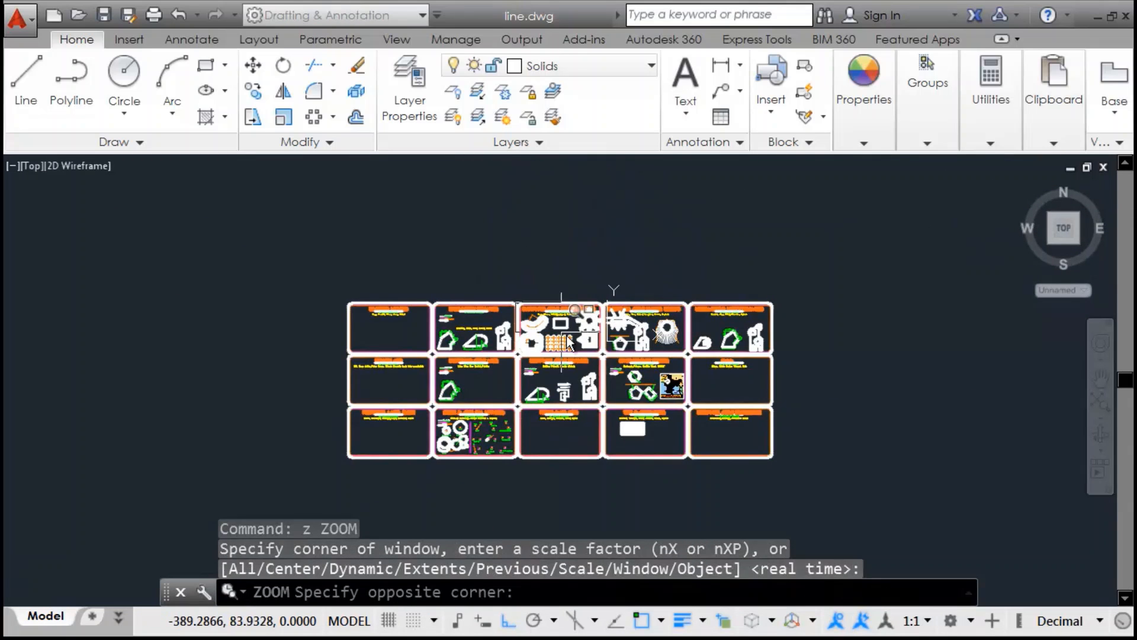
pyautogui.click(603, 351)
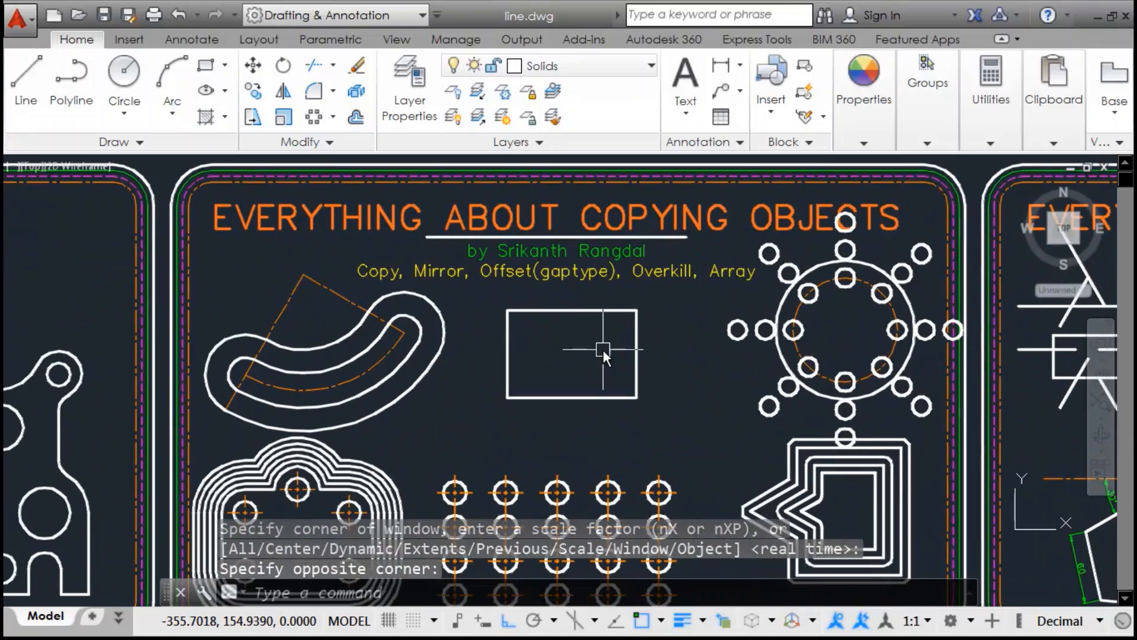
pyautogui.moveTo(687, 401)
pyautogui.mouseDown(button='middle')
pyautogui.moveTo(683, 330)
pyautogui.moveTo(671, 372)
pyautogui.mouseUp(button='middle')
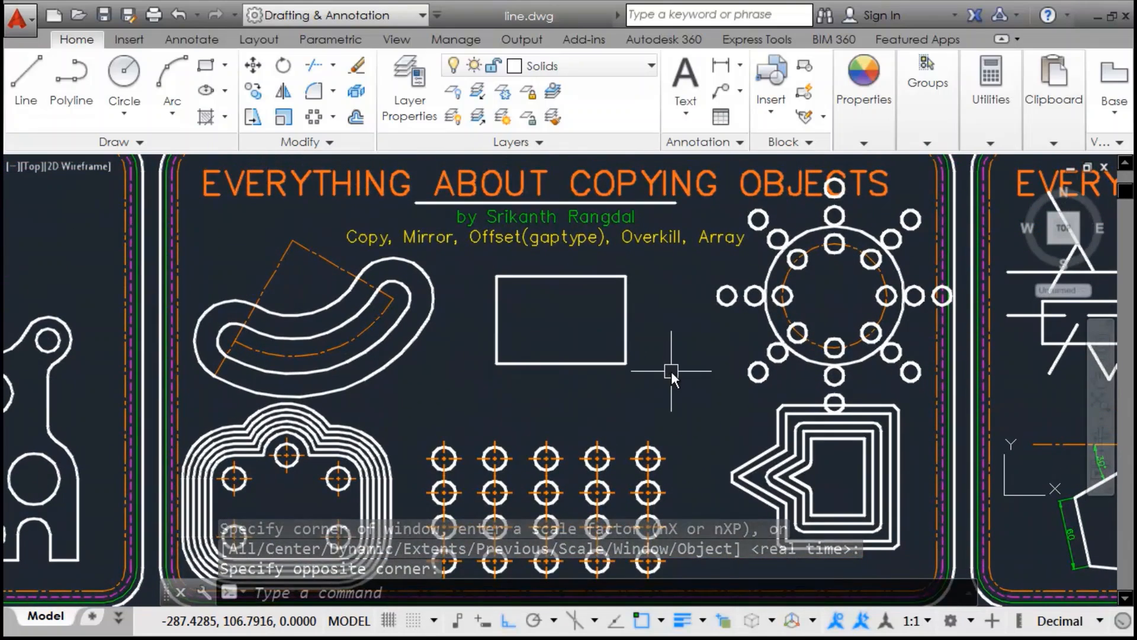
# Erase the plain rectangle between the curved slot and the polar array
pyautogui.click(666, 389)
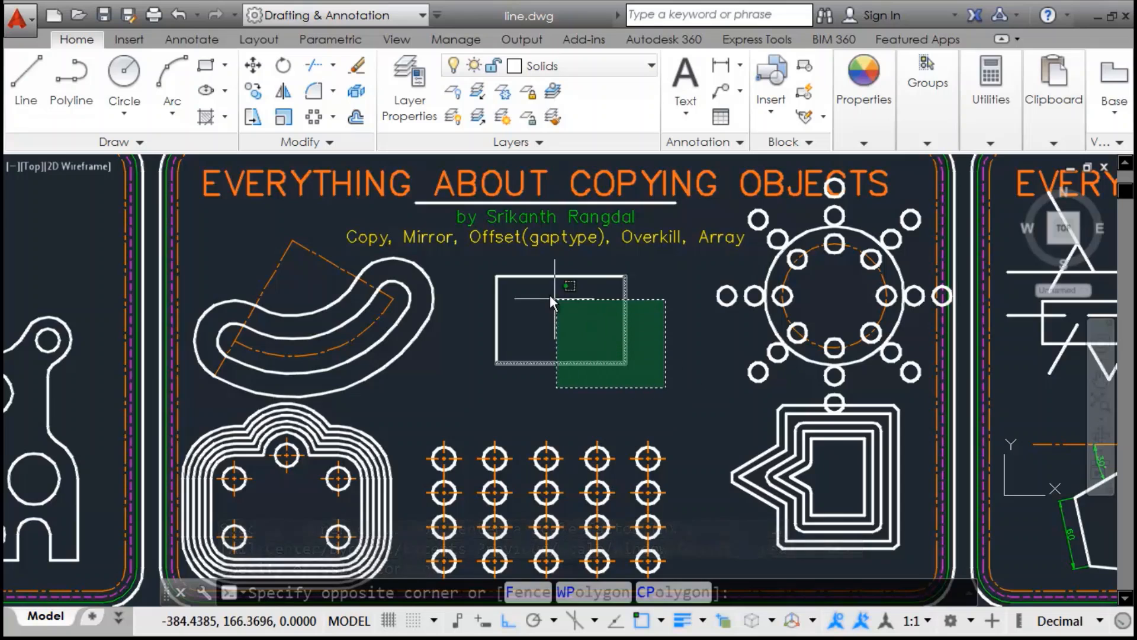
pyautogui.click(471, 258)
pyautogui.write('e')
pyautogui.press('Return')
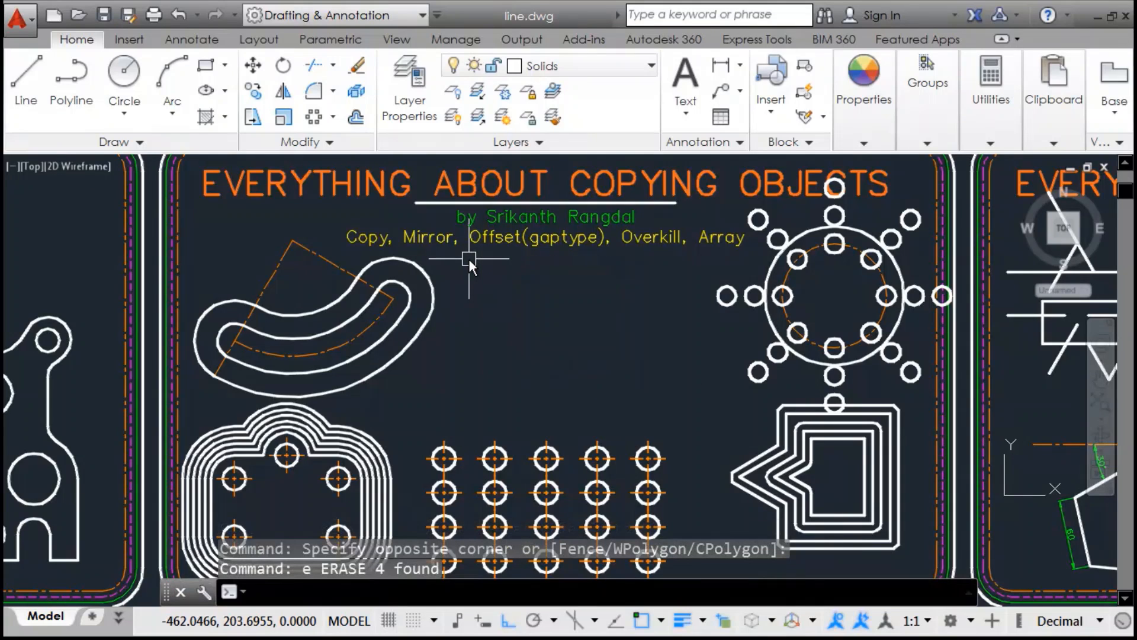
# Draw an open S-shaped spline through five points in the cleared area, with Ortho turned off
pyautogui.write('spl')
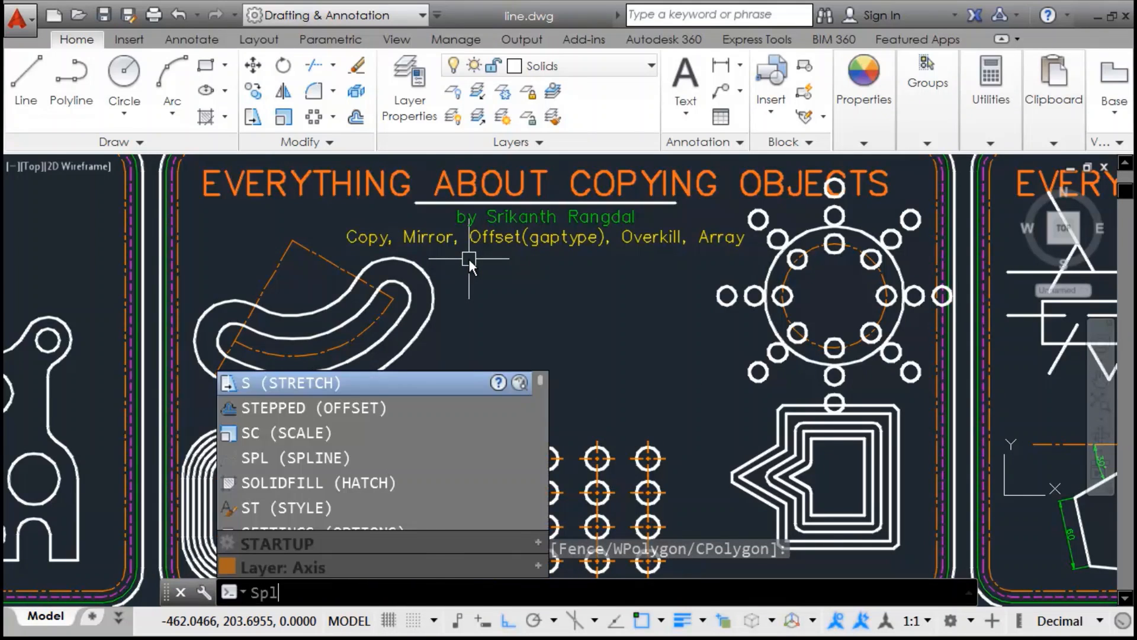
pyautogui.press('Return')
pyautogui.click(463, 301)
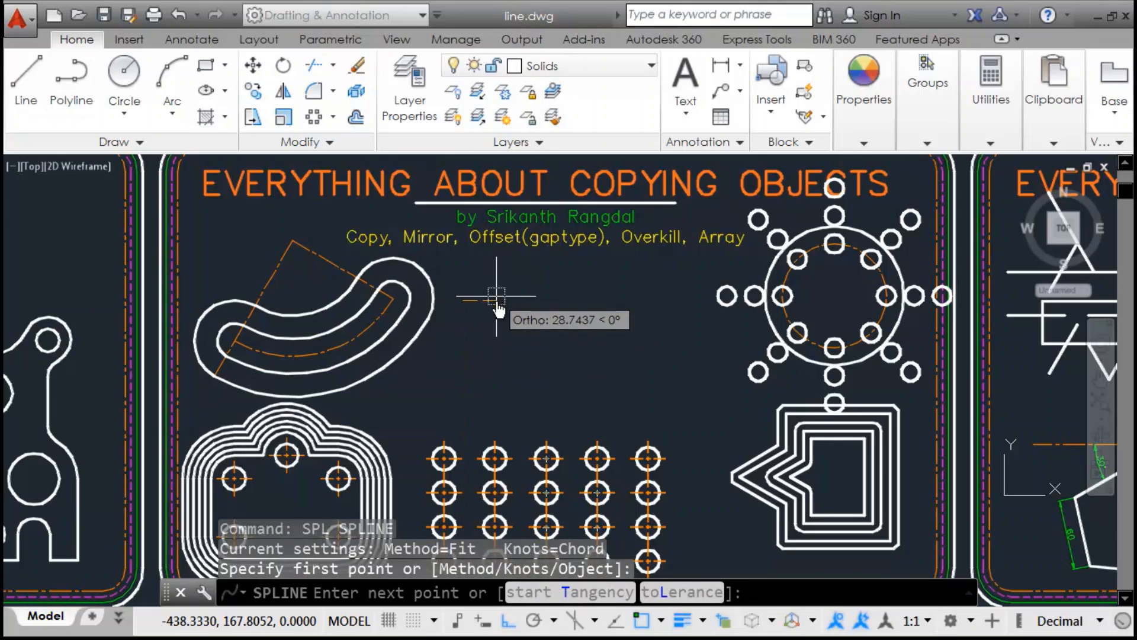
pyautogui.click(504, 621)
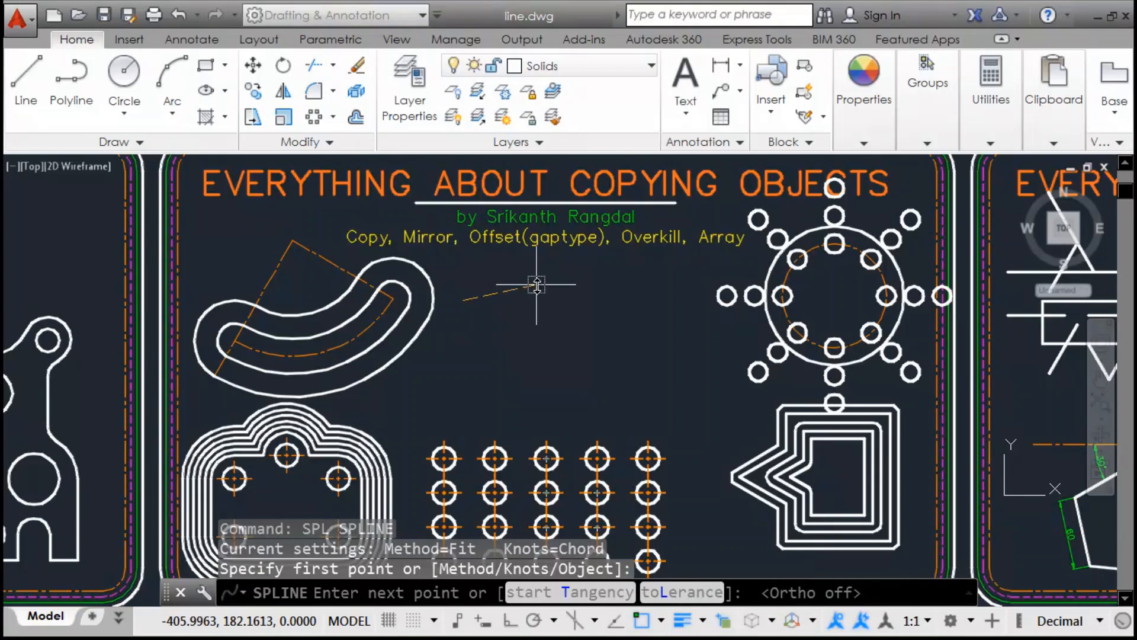
pyautogui.click(538, 284)
pyautogui.click(506, 378)
pyautogui.click(602, 403)
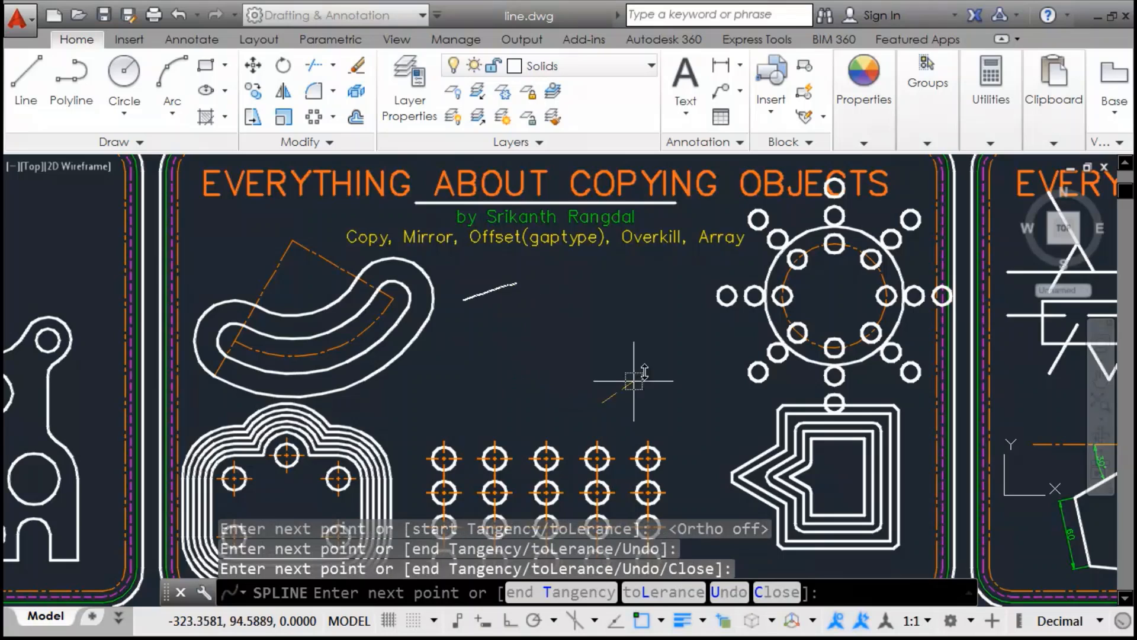
pyautogui.click(678, 306)
pyautogui.press('Return')
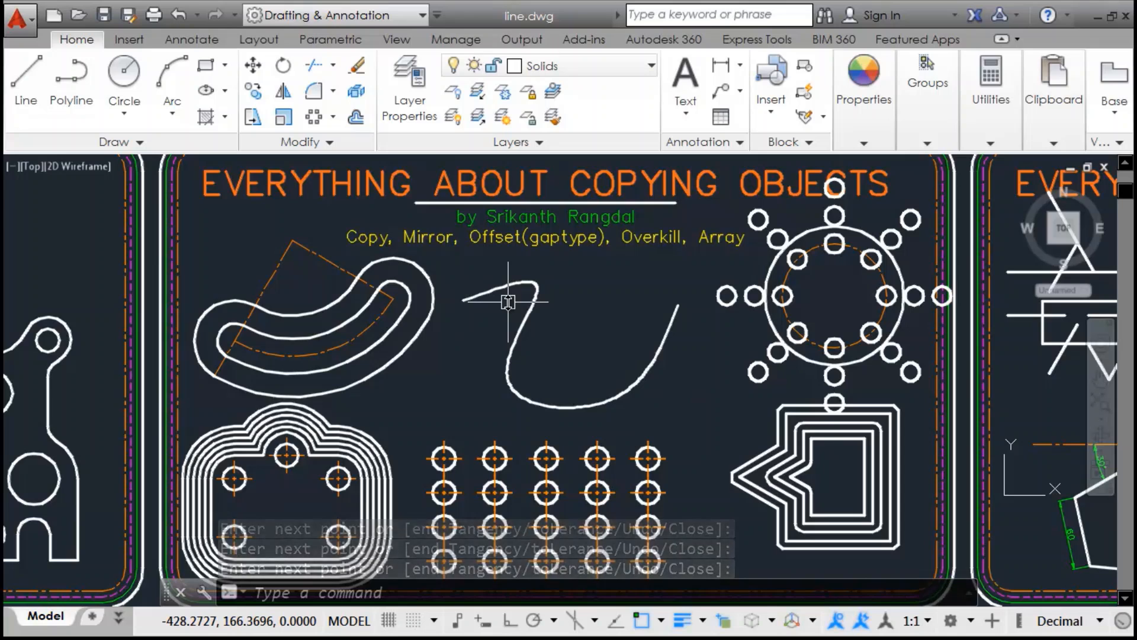
# Draw a small upright rectangle around the start of the spline
pyautogui.write('rec')
pyautogui.press('Return')
pyautogui.scroll(5, 482, 296)
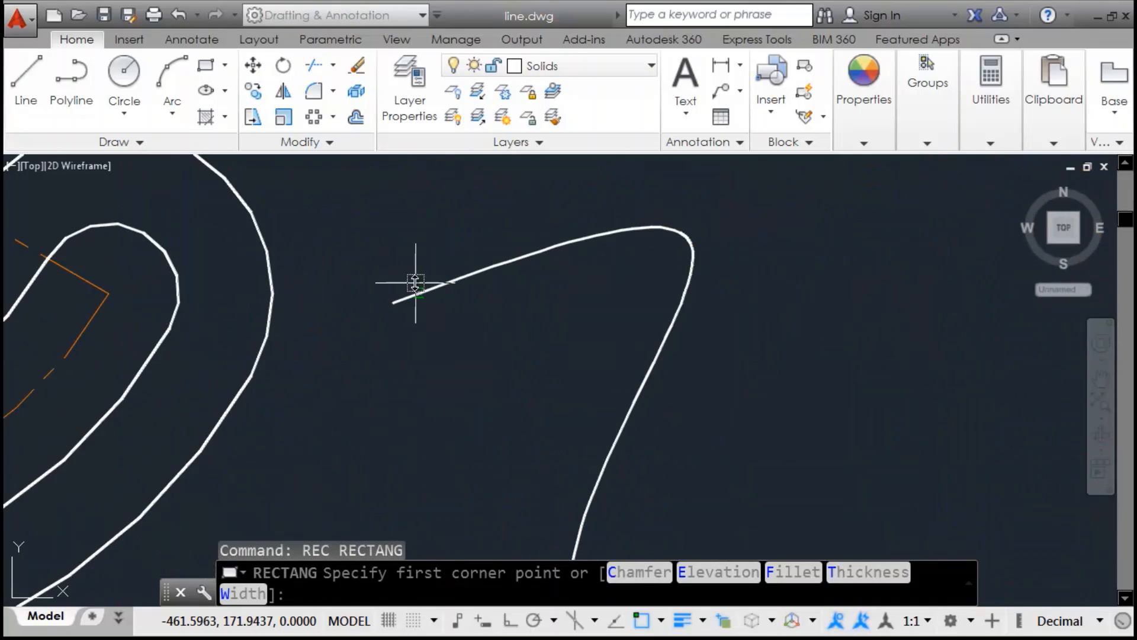
pyautogui.click(372, 278)
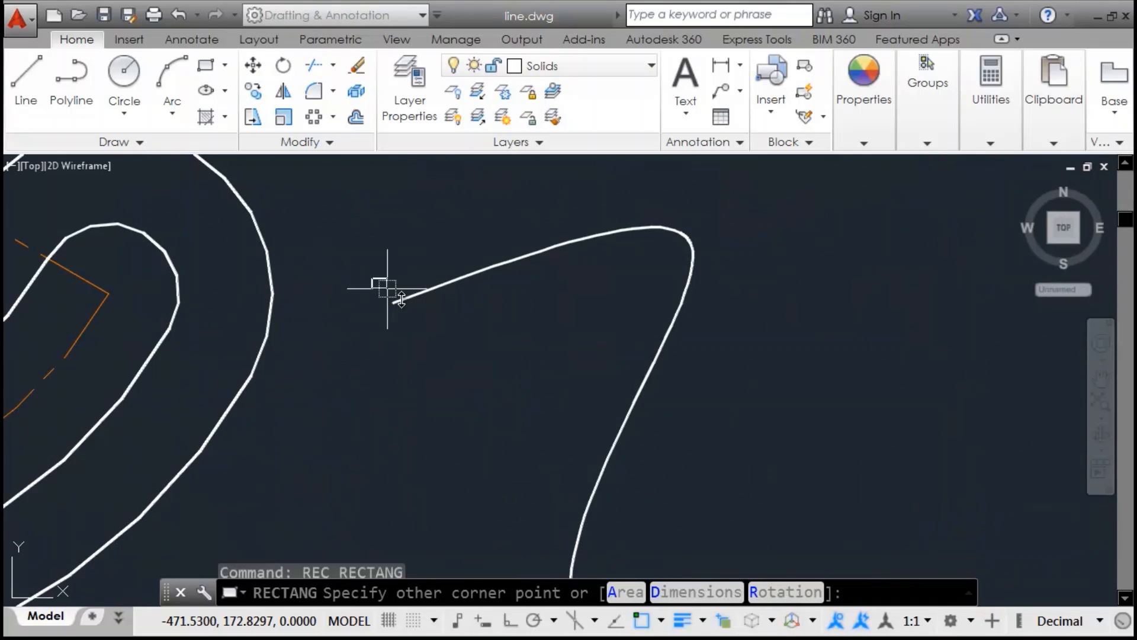
pyautogui.click(404, 344)
# Try to move the small rectangle by the midpoint of its top edge onto the start of the spline
pyautogui.click(406, 324)
pyautogui.write('m')
pyautogui.press('Return')
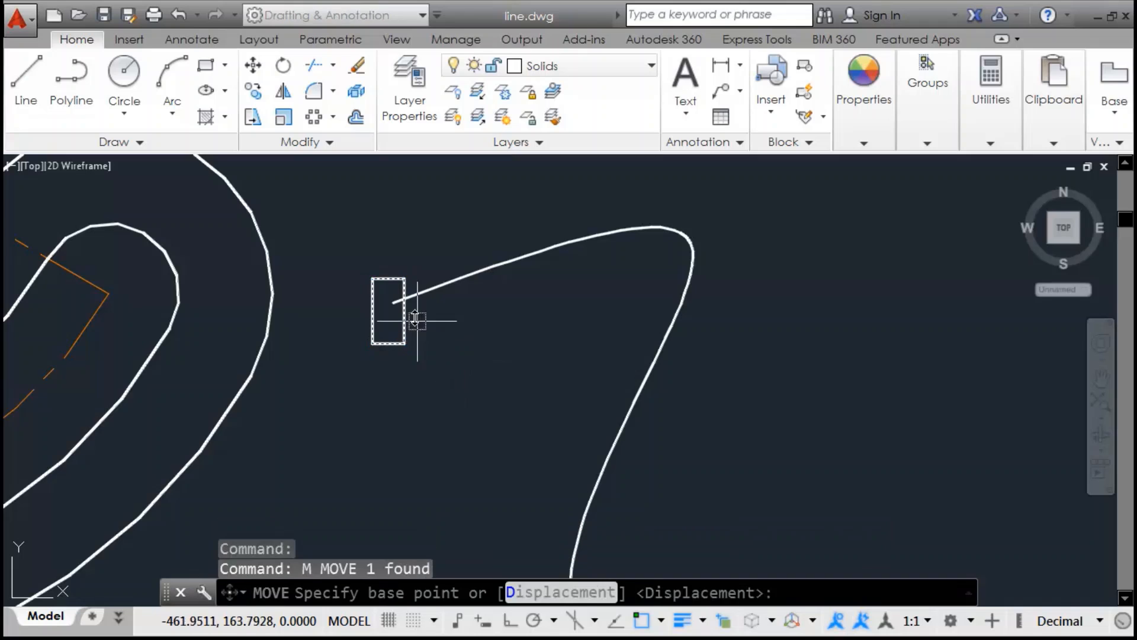
pyautogui.click(372, 279)
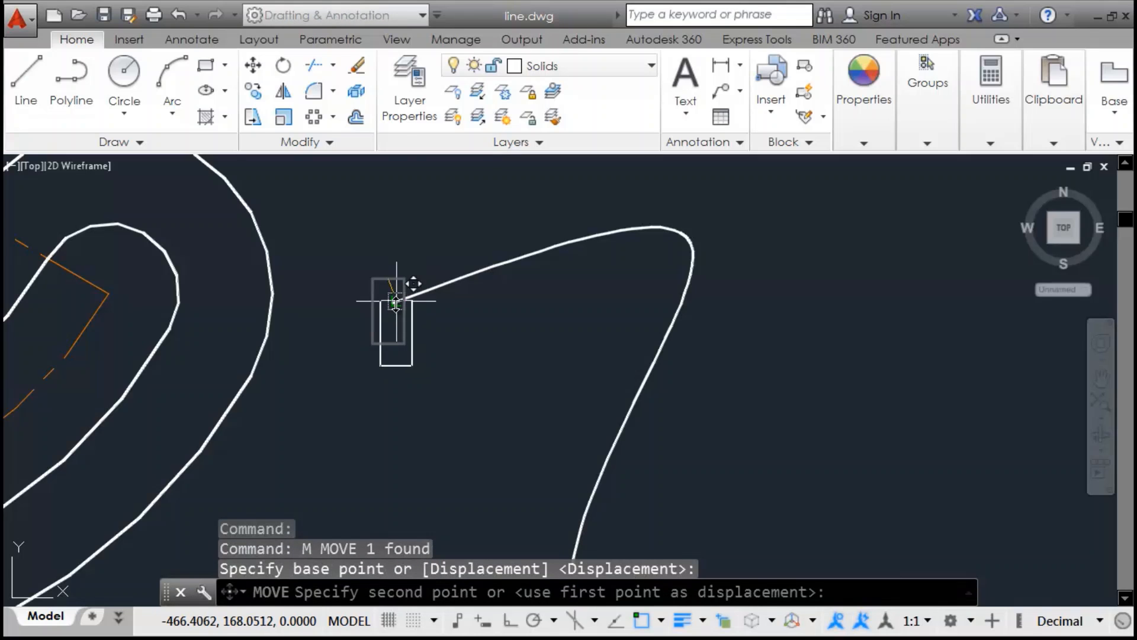
pyautogui.click(396, 301)
# Try to reposition the rectangle with a second move, placing it below the spline's start
pyautogui.scroll(6, 411, 324)
pyautogui.press('Return')
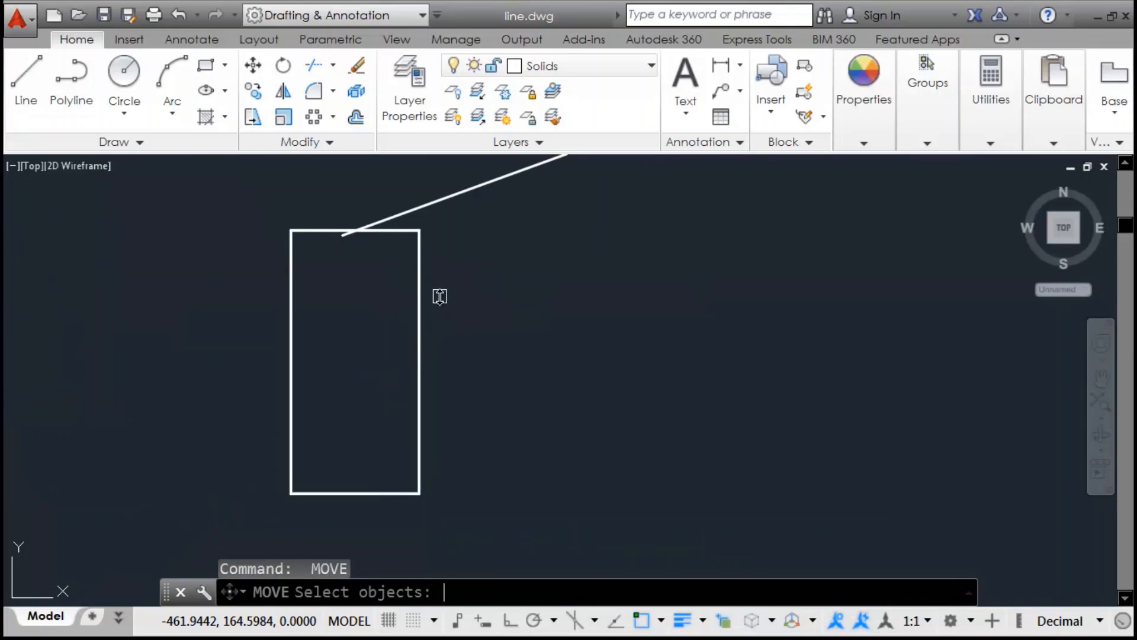
pyautogui.click(439, 295)
pyautogui.click(391, 290)
pyautogui.press('Return')
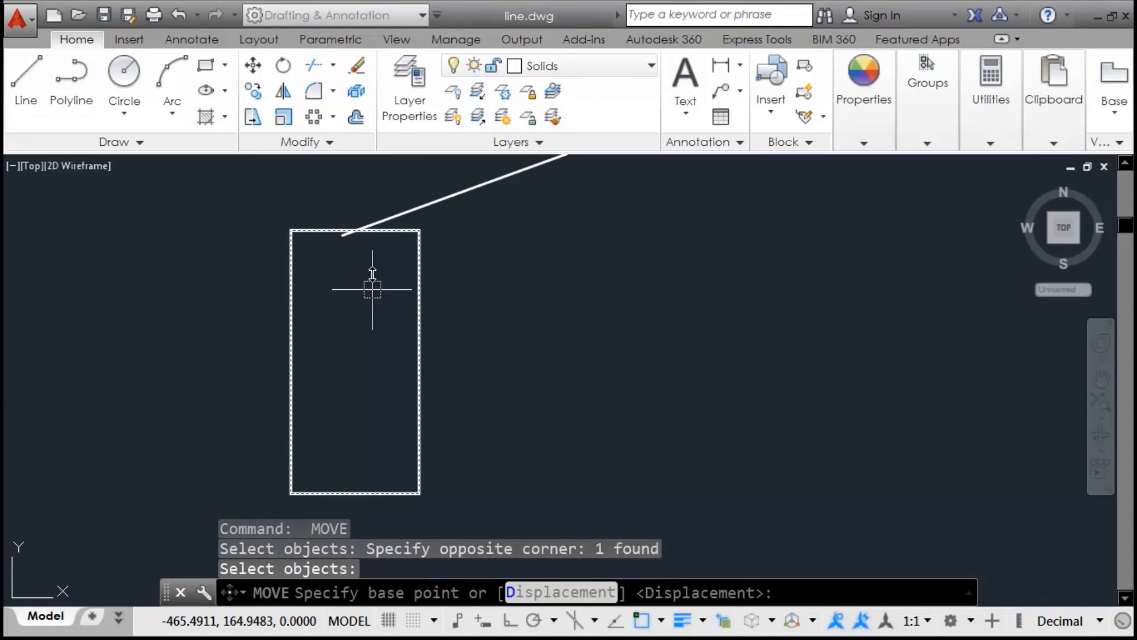
pyautogui.click(355, 231)
pyautogui.click(413, 329)
# Move the rectangle so the midpoint of its top edge snaps to the spline's starting endpoint
pyautogui.press('Return')
pyautogui.click(427, 330)
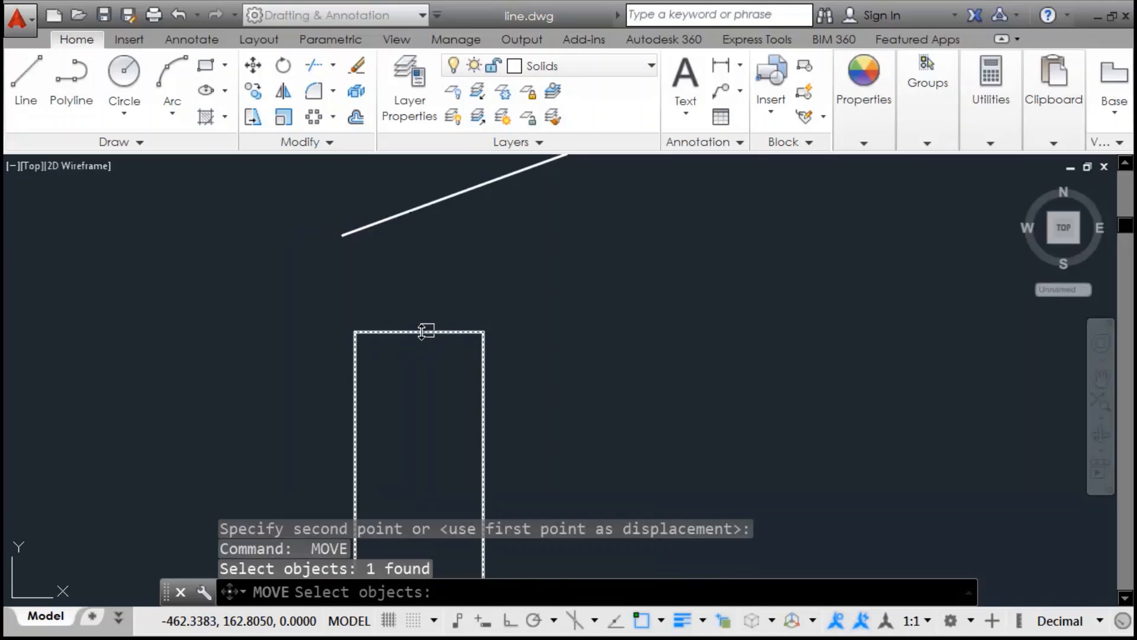
pyautogui.press('Return')
pyautogui.click(418, 331)
pyautogui.click(343, 236)
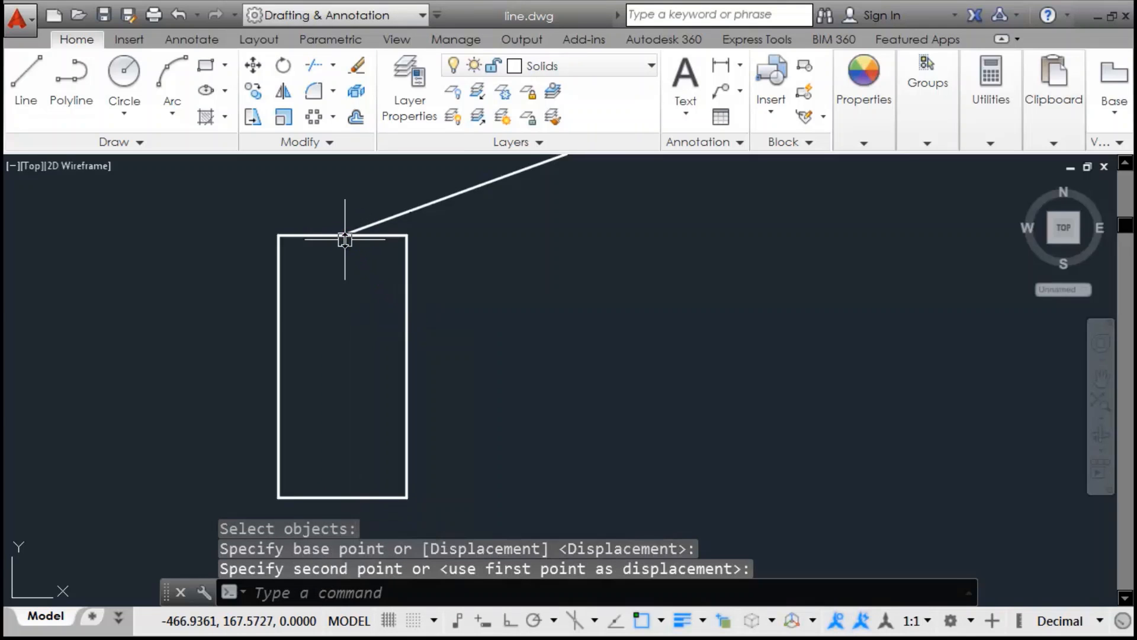
# Create a path array of the small rectangle, using the S-shaped spline as the path curve
pyautogui.scroll(-6, 344, 249)
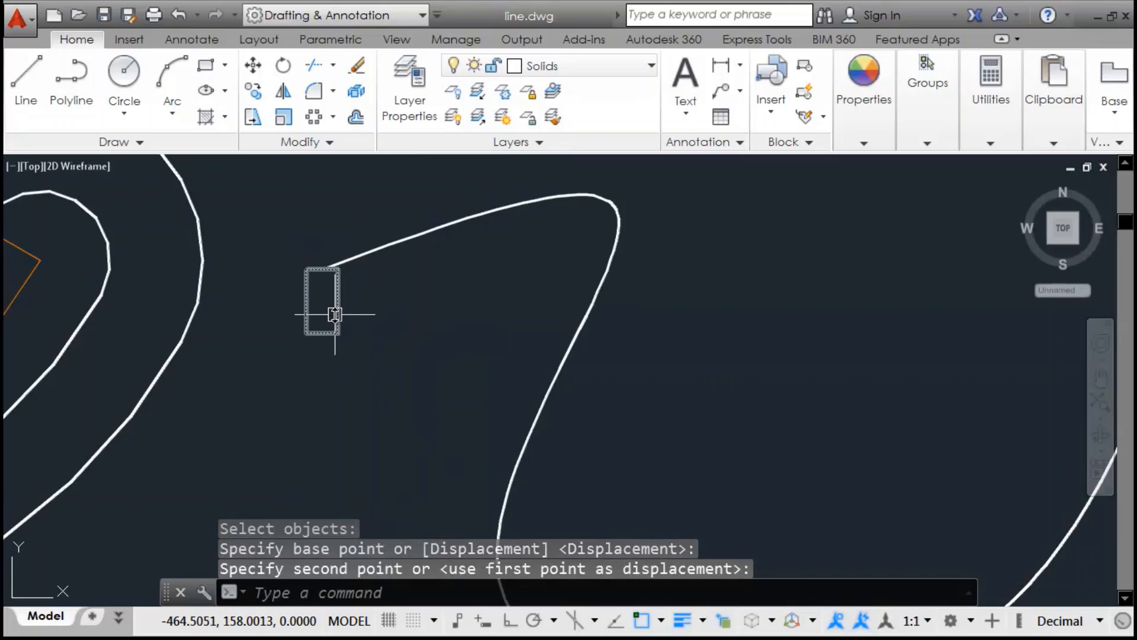
pyautogui.scroll(-2, 350, 243)
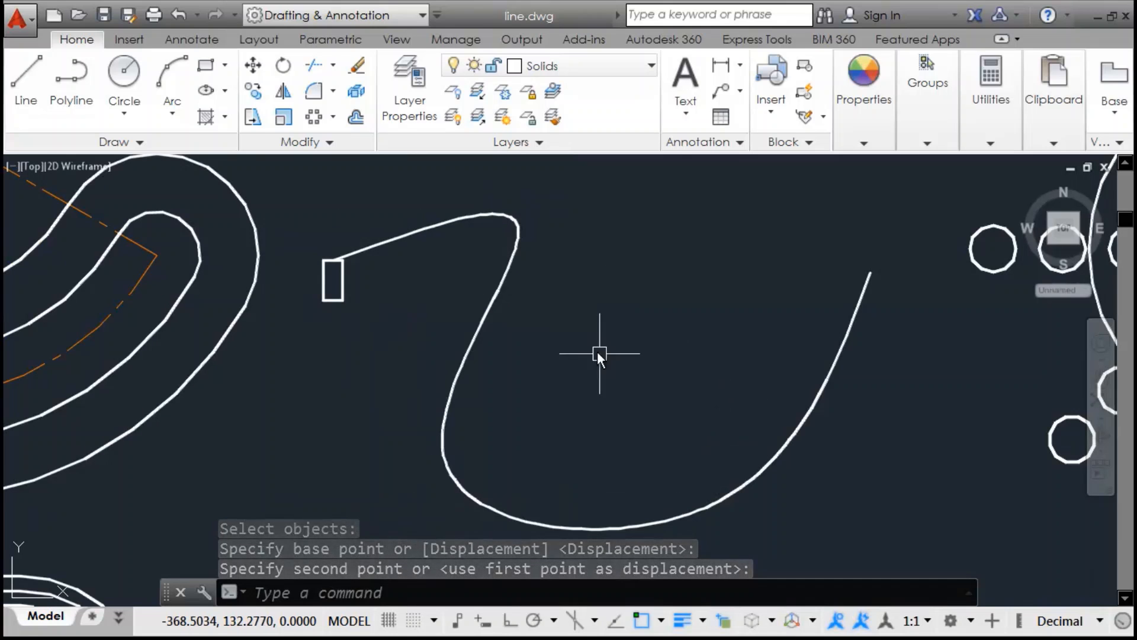
pyautogui.moveTo(586, 332); pyautogui.dragTo(594, 351, button='middle')
pyautogui.write('ar')
pyautogui.press('Return')
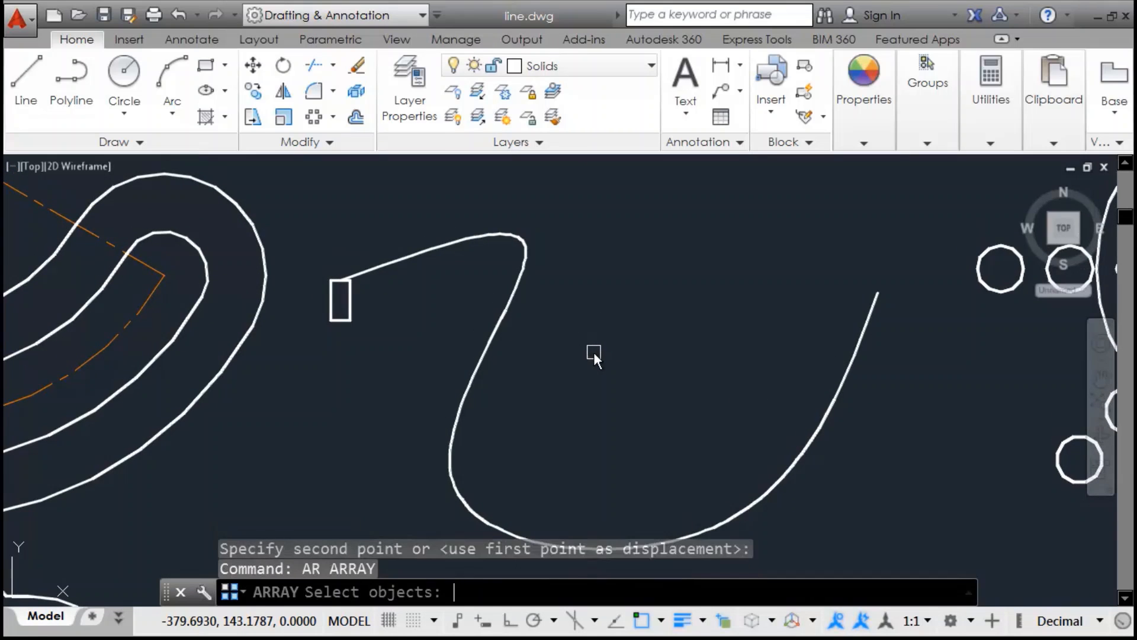
pyautogui.click(350, 308)
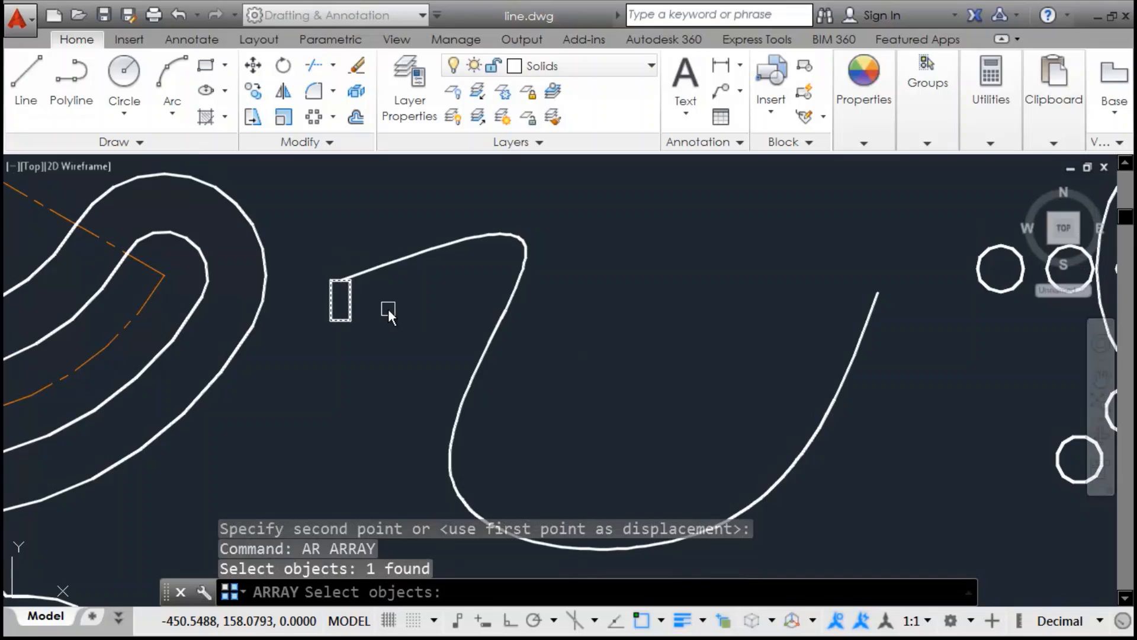
pyautogui.press('Return')
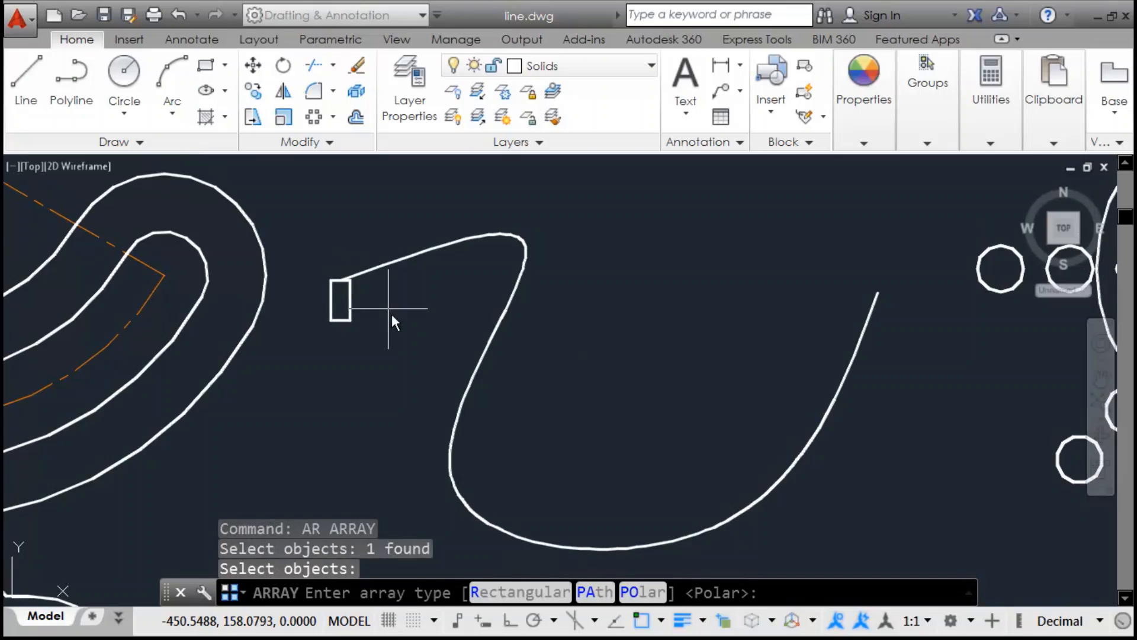
pyautogui.click(594, 592)
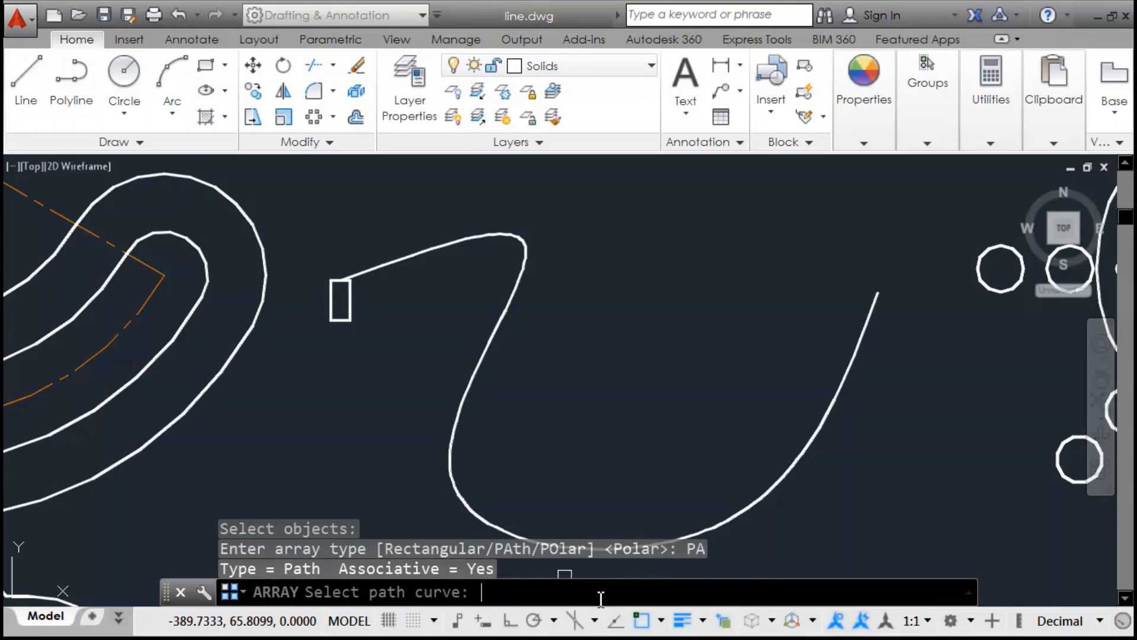
pyautogui.click(463, 239)
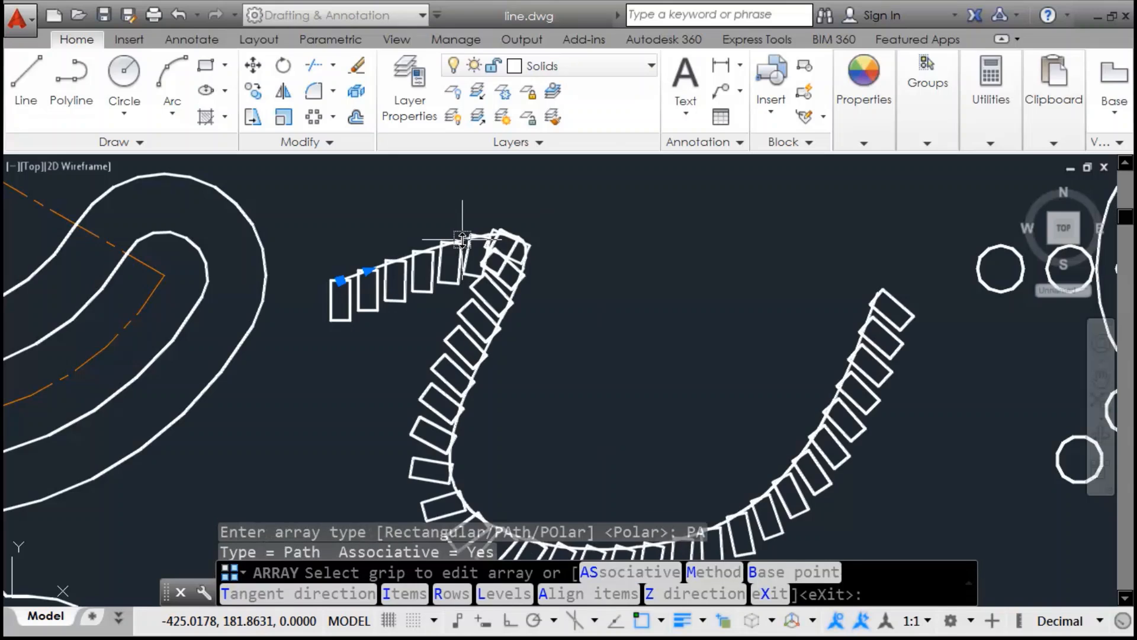
# Set the spacing between the path array's items to 10
pyautogui.scroll(-2, 463, 239)
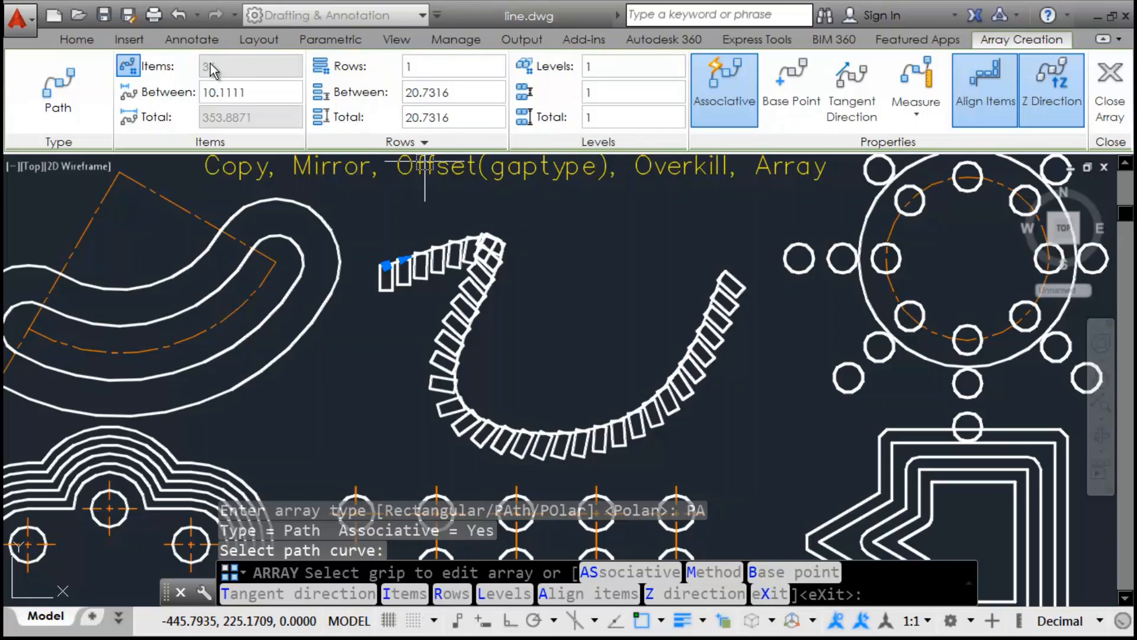
pyautogui.click(251, 94)
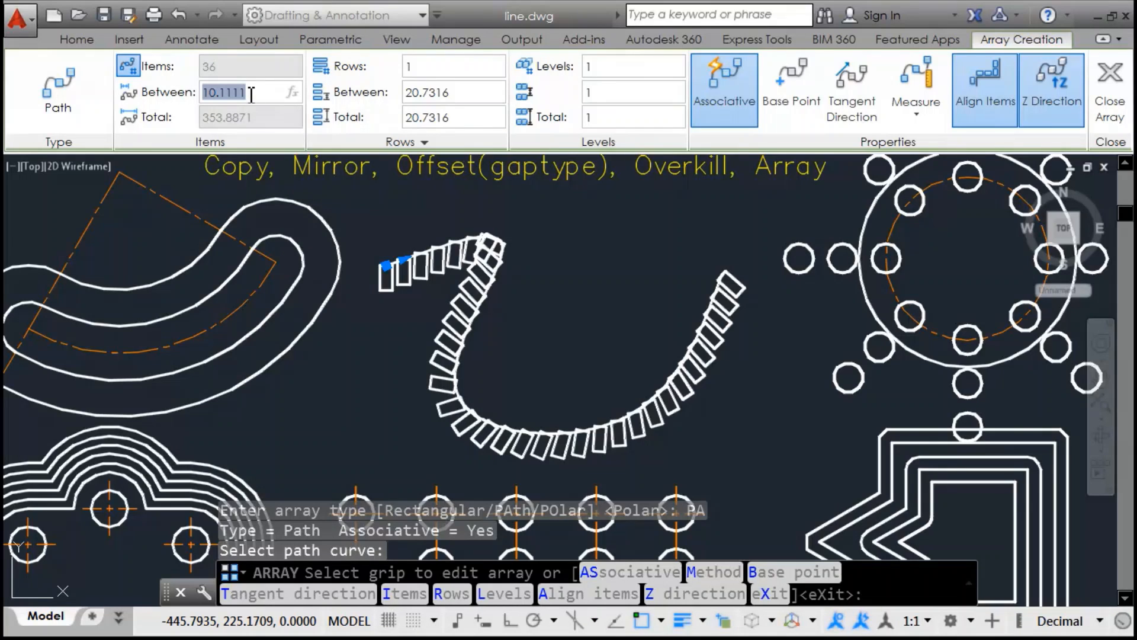
pyautogui.write('1')
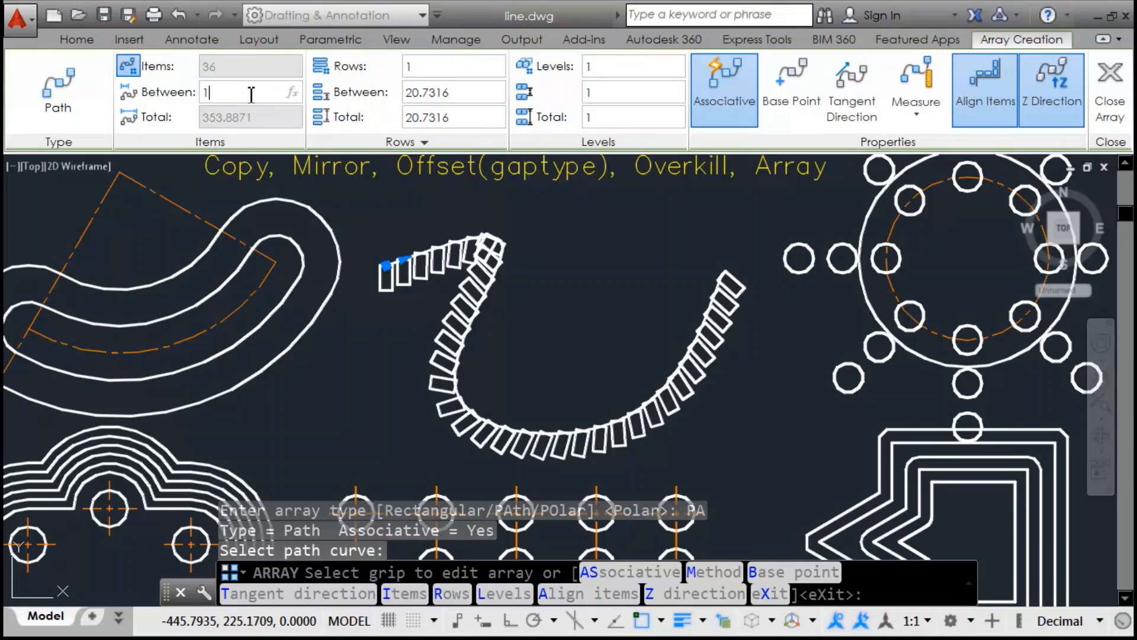
pyautogui.write('0')
pyautogui.press('Return')
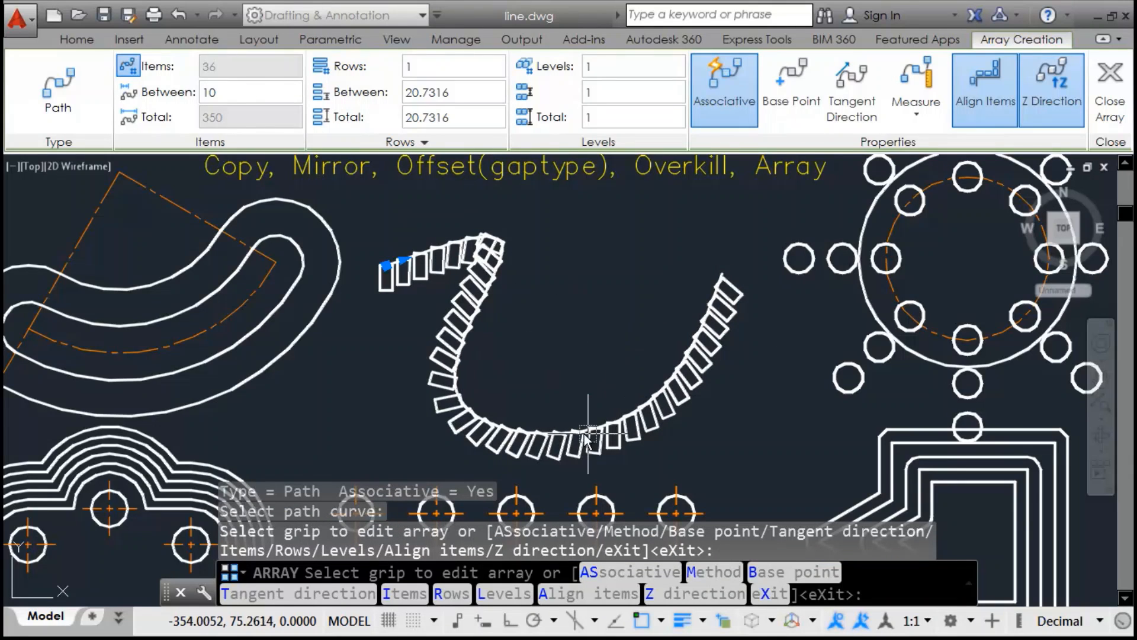
# Give the path array 2 rows and 3 levels spaced 30 apart, and finish the array
pyautogui.click(484, 68)
pyautogui.write('2')
pyautogui.press('Return')
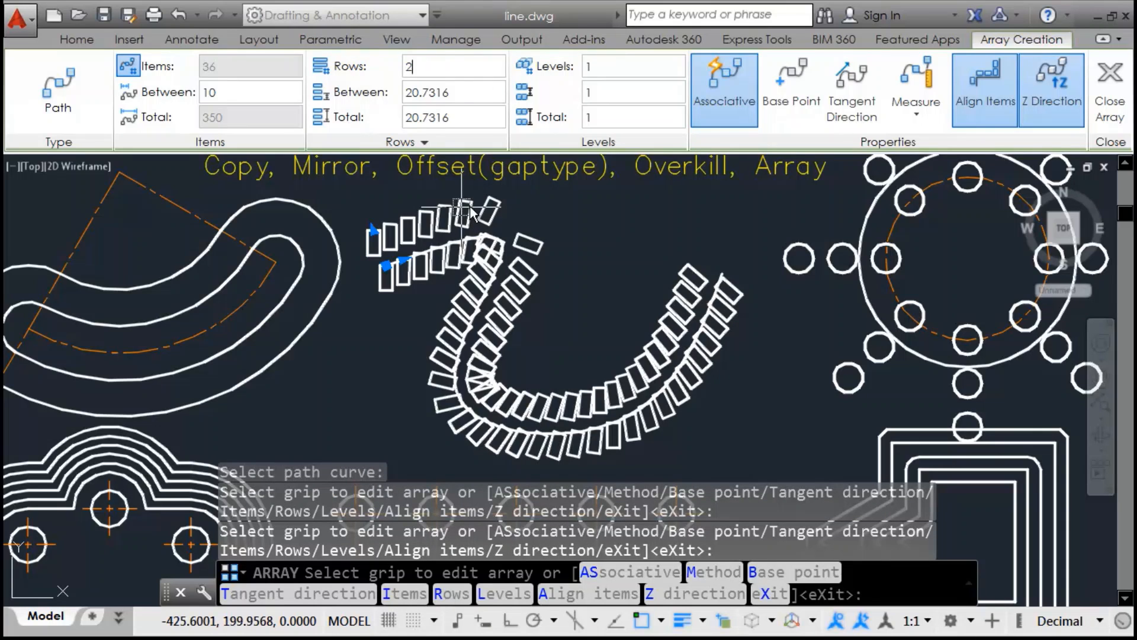
pyautogui.click(612, 73)
pyautogui.write('3')
pyautogui.press('Return')
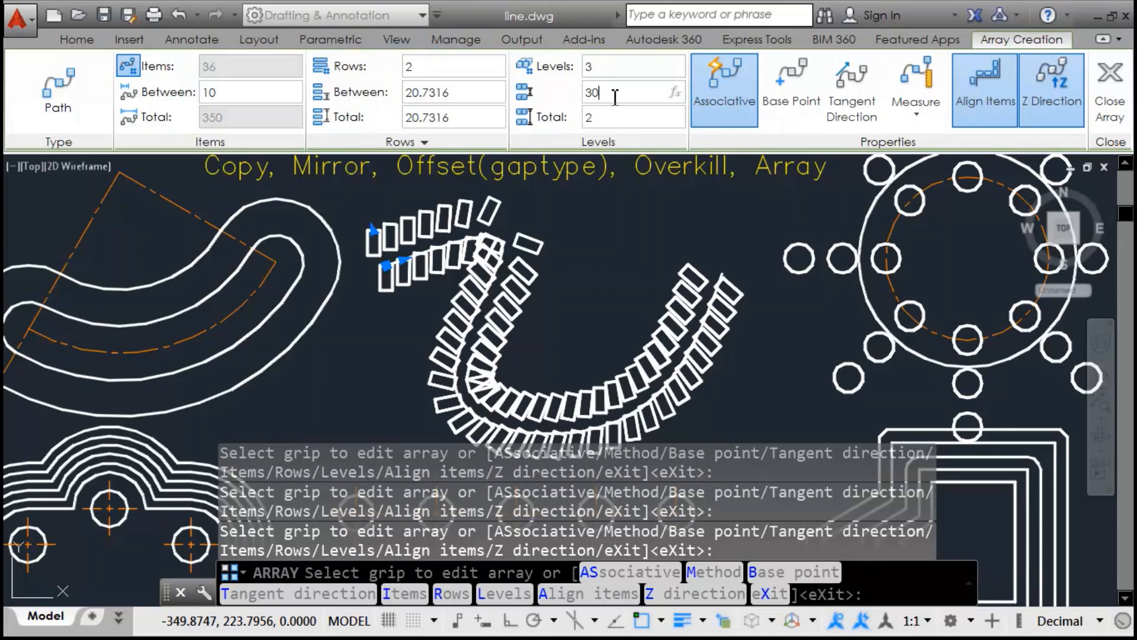
pyautogui.press('Return')
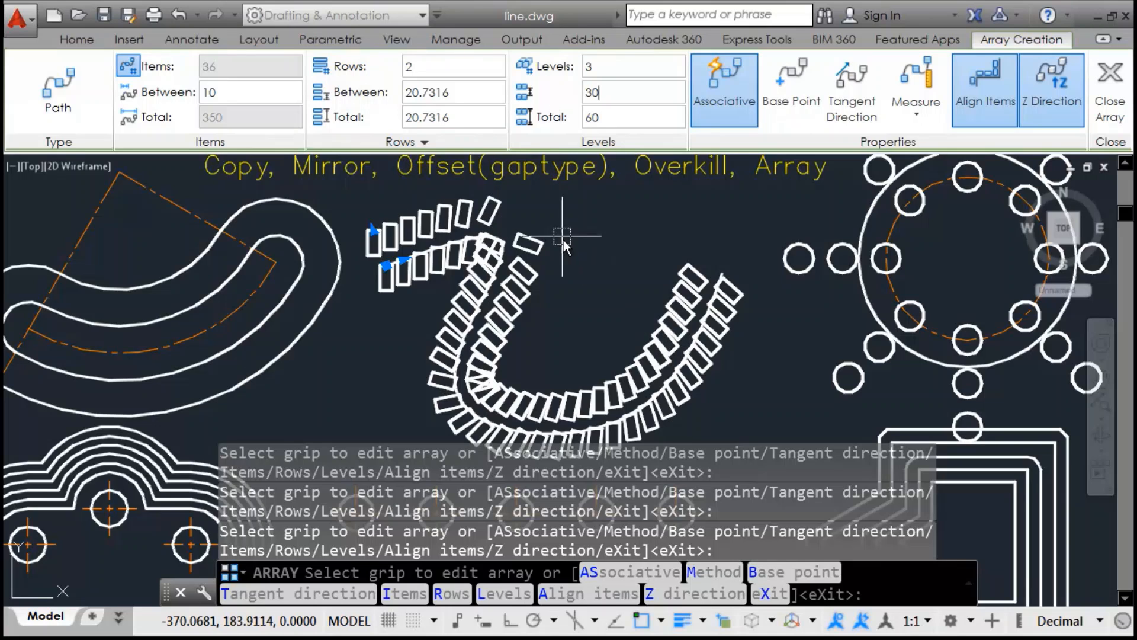
pyautogui.press('Escape')
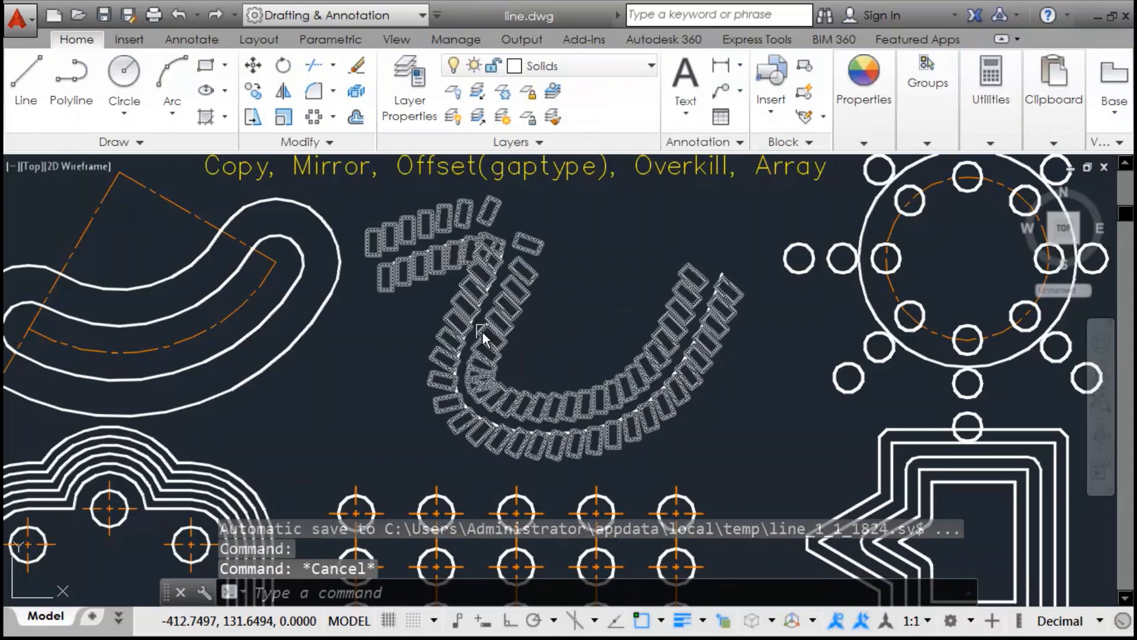
# Select the array's path spline and stretch its middle fit point inward and back out again
pyautogui.scroll(5, 459, 336)
pyautogui.click(471, 348)
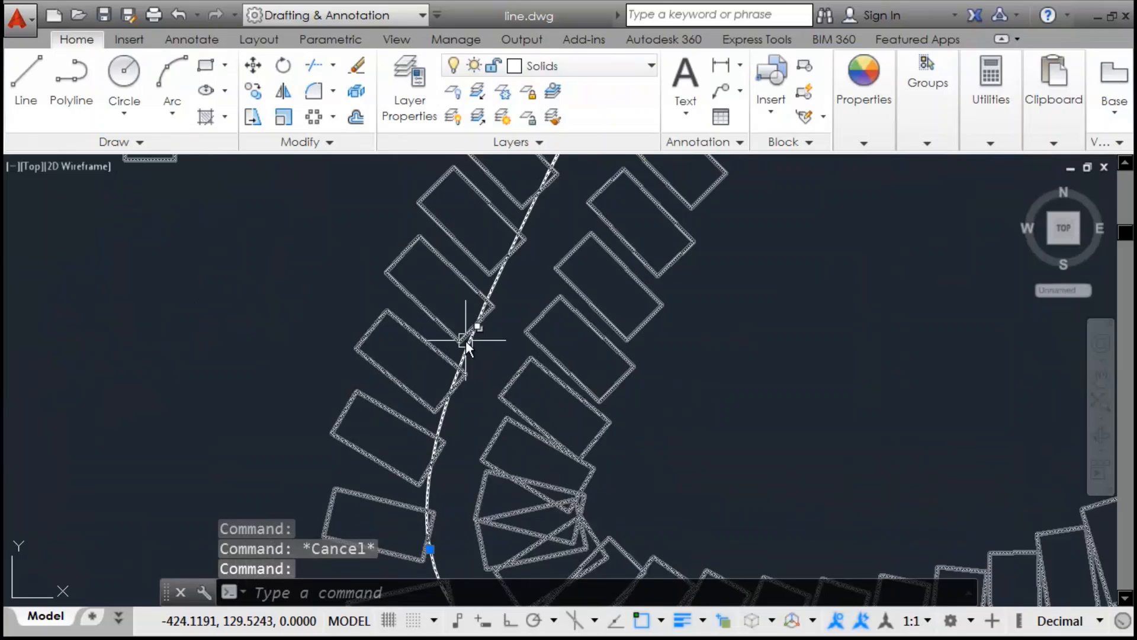
pyautogui.scroll(-5, 472, 347)
pyautogui.click(457, 392)
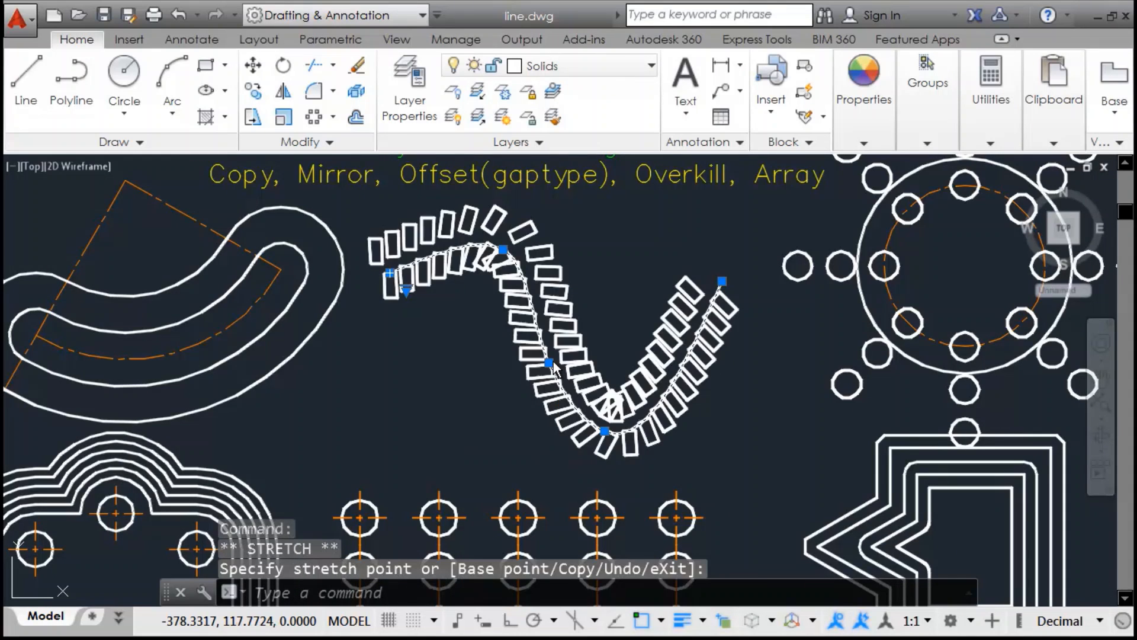
pyautogui.click(478, 361)
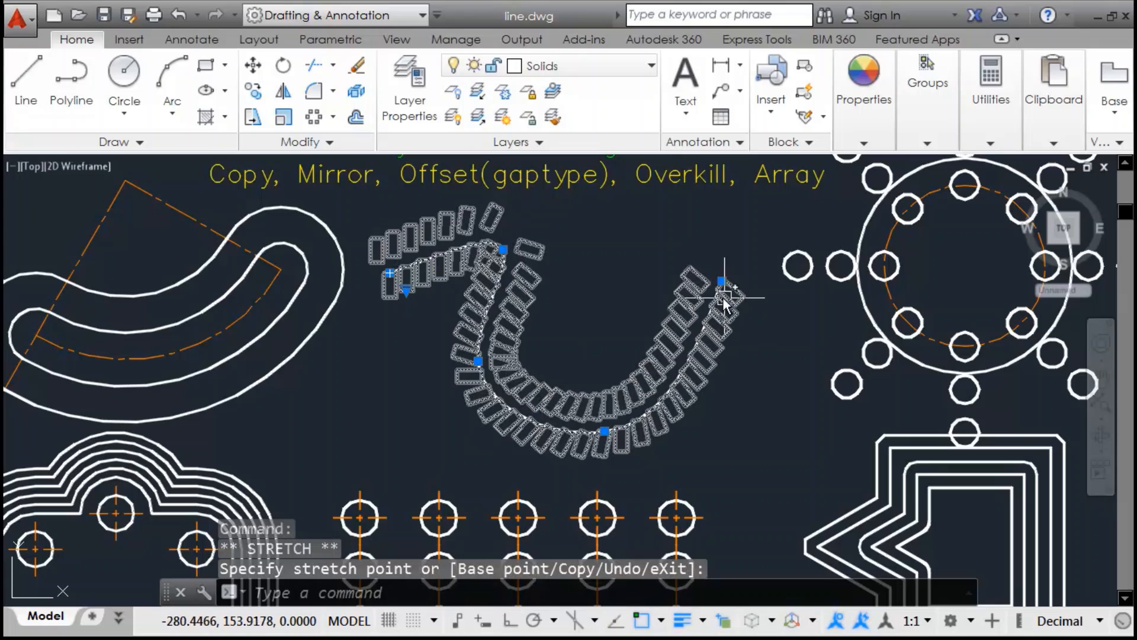
# Stretch the spline's free end up and outward and its middle fit point down and outward, and clear the selection
pyautogui.click(760, 225)
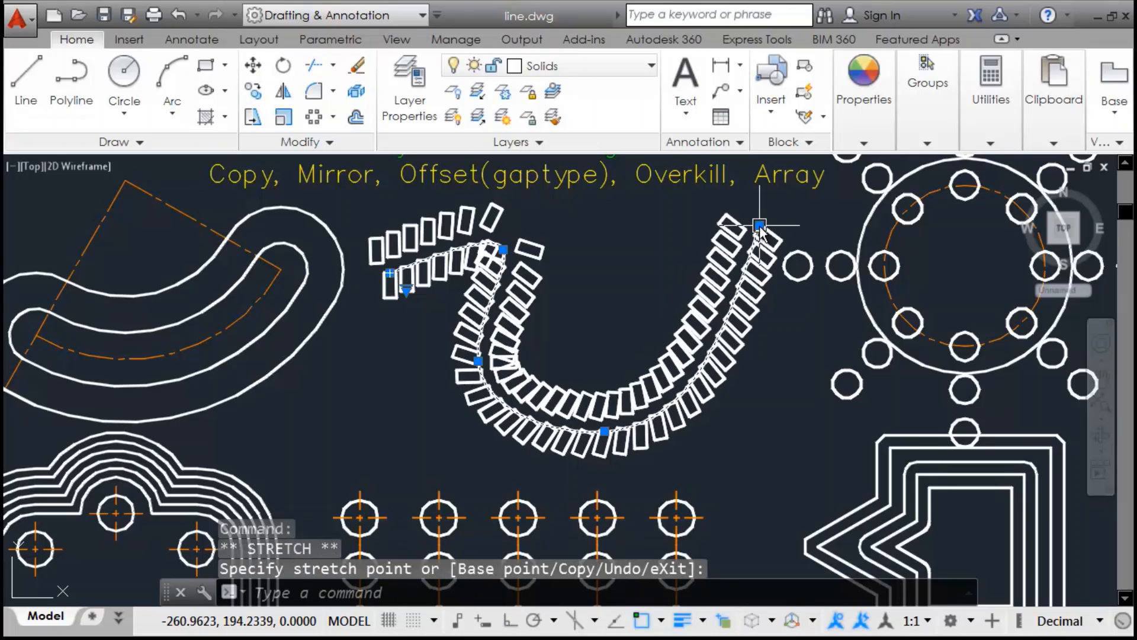
pyautogui.click(439, 412)
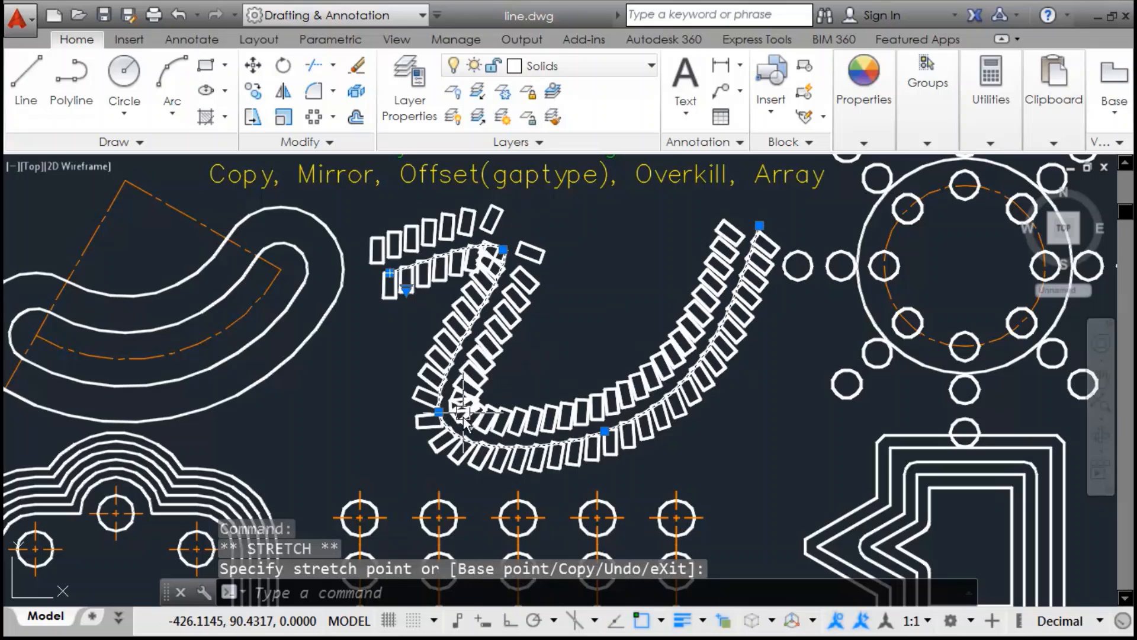
pyautogui.press('Escape')
pyautogui.press('Escape')
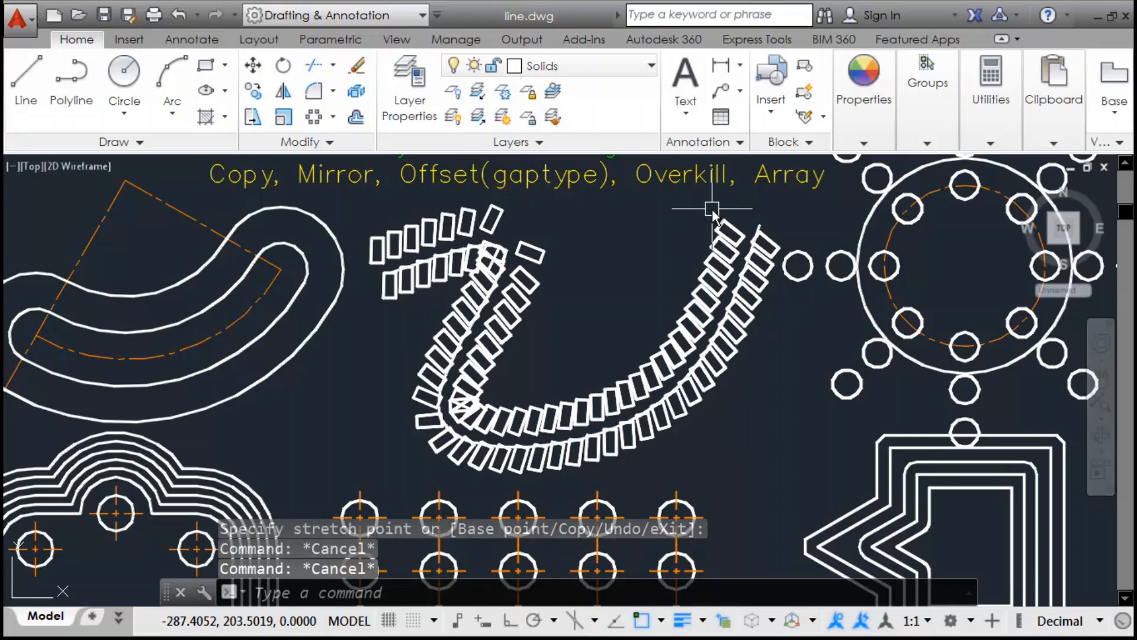
pyautogui.scroll(-4, 713, 210)
pyautogui.scroll(2, 764, 340)
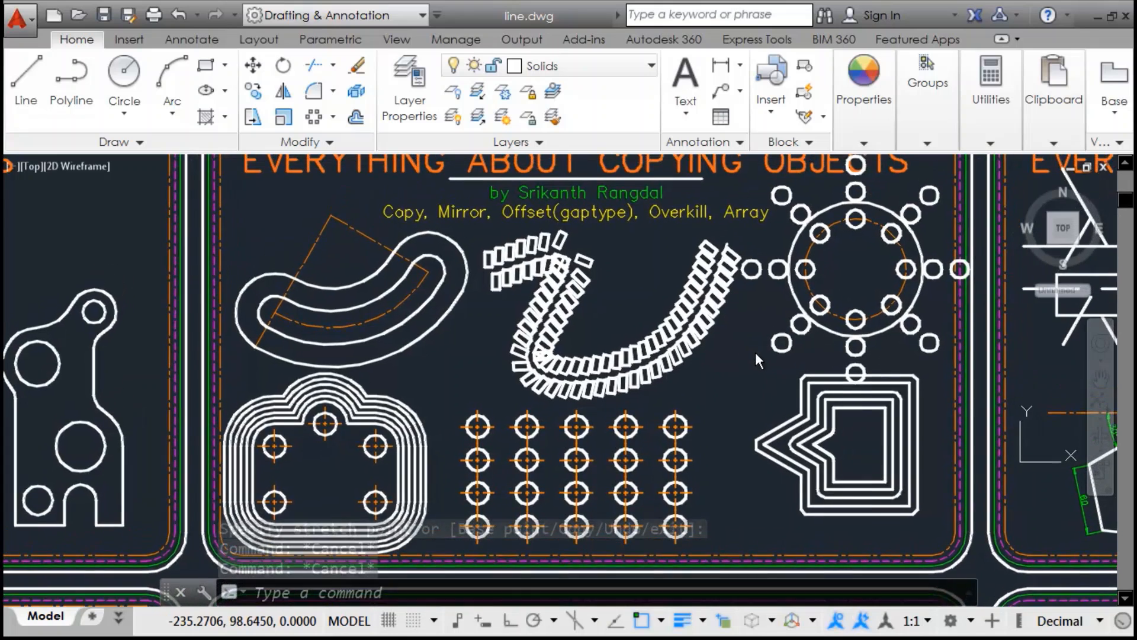
pyautogui.moveTo(757, 354); pyautogui.dragTo(753, 390, button='middle')
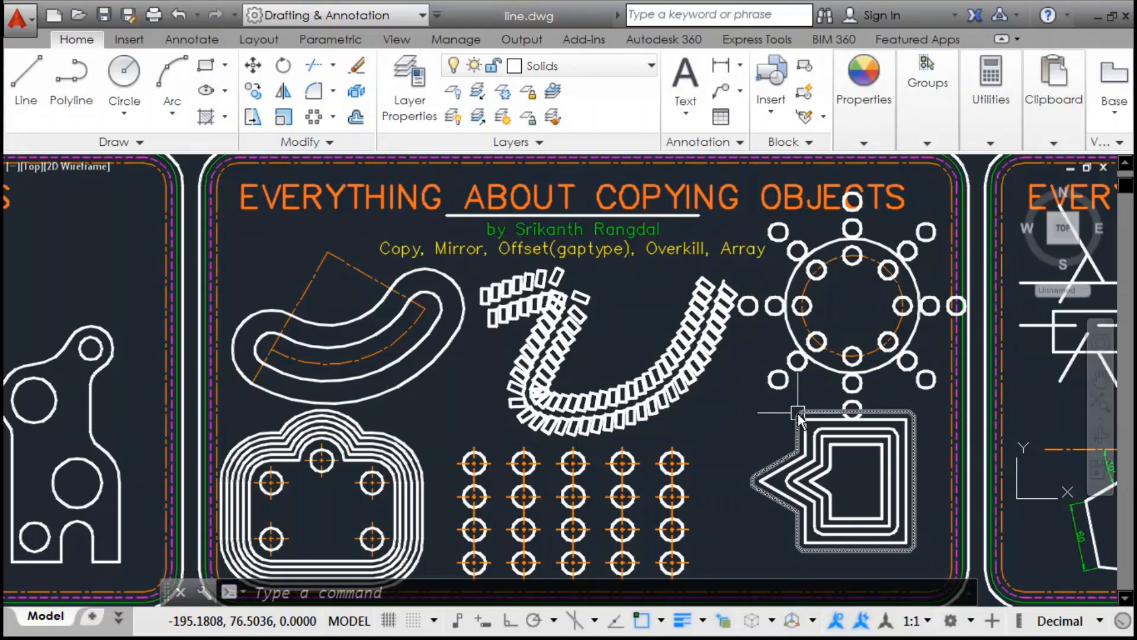
pyautogui.moveTo(797, 414)
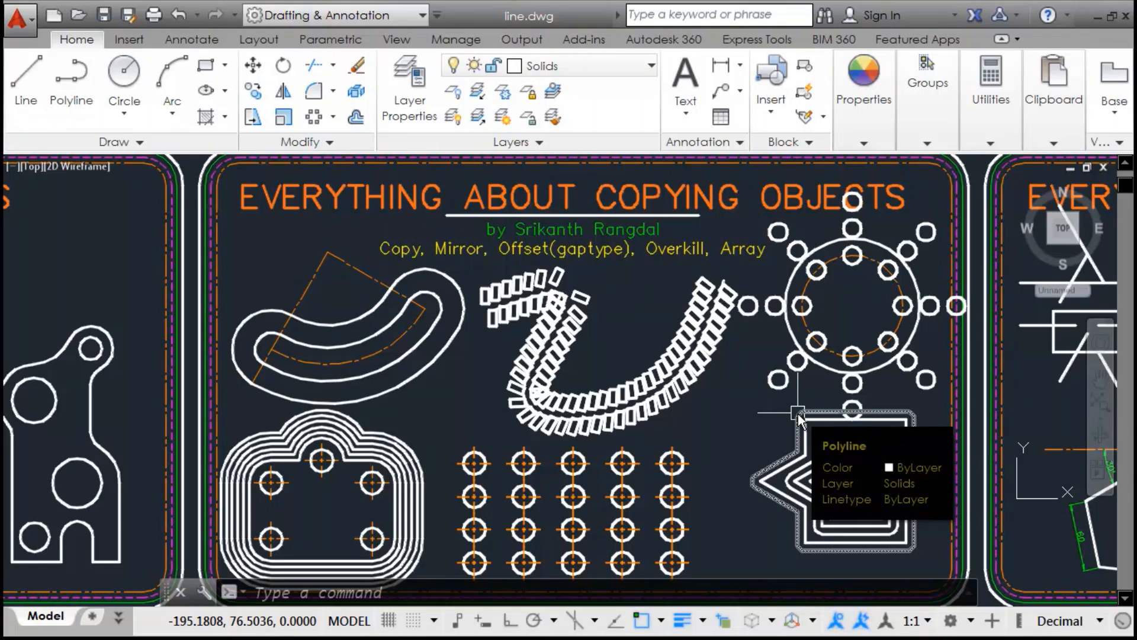